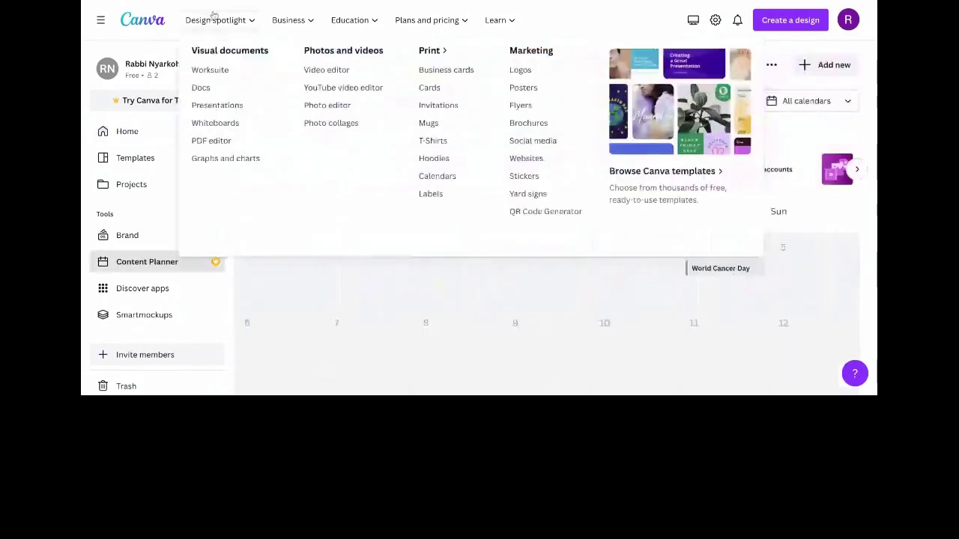
# Step: Open the account menu from the profile avatar over the February 2023 Content Planner
pyautogui.click(848, 21)
# Step: Sign out of Canva to reach the 'Log in or sign up in seconds' screen
pyautogui.click(764, 230)
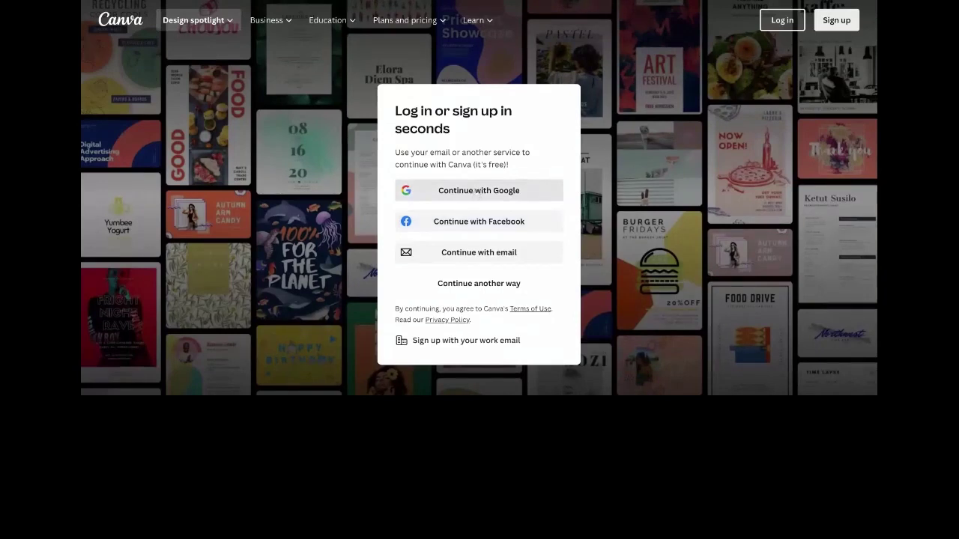
# Step: Log in with Google and browse the 'You might want to try…' suggestions on the home page
pyautogui.click(479, 190)
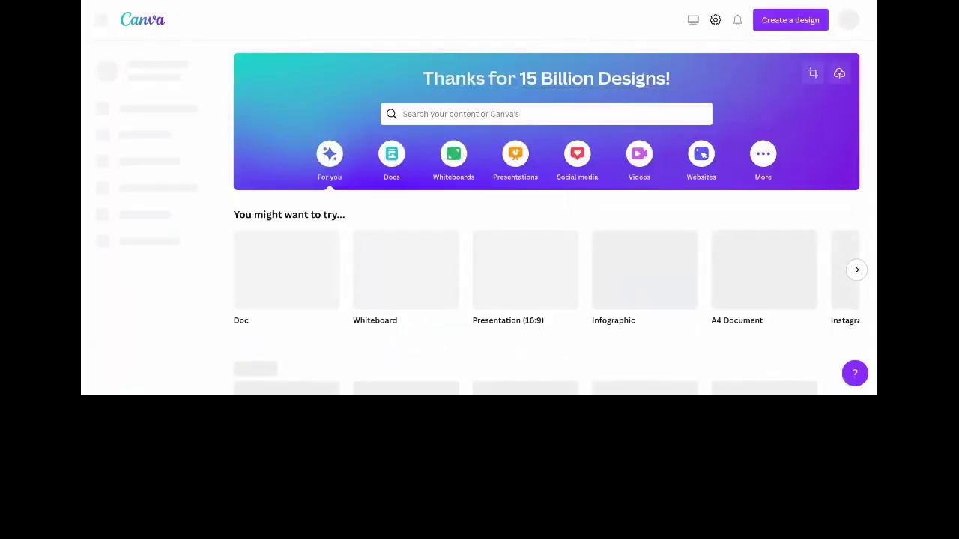
pyautogui.scroll(-1, 550, 218)
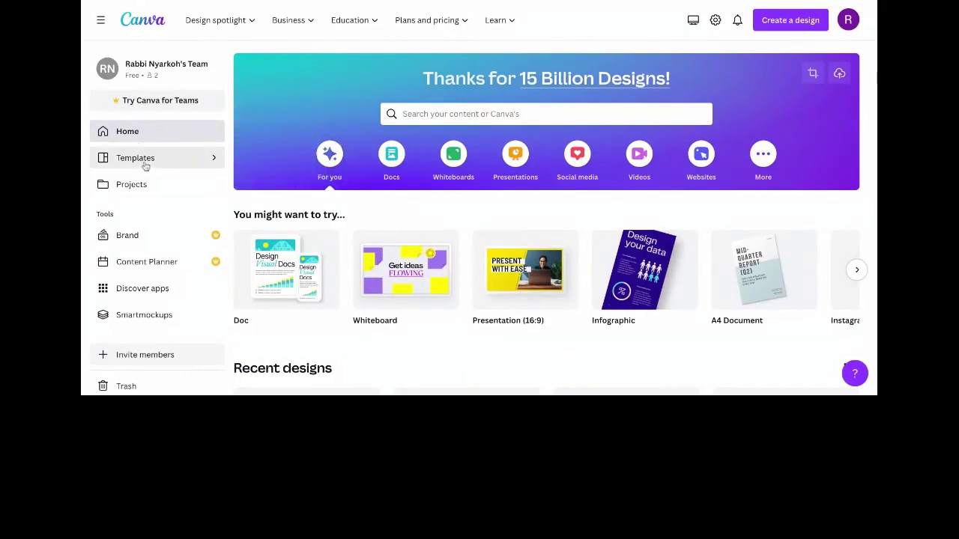
pyautogui.click(145, 167)
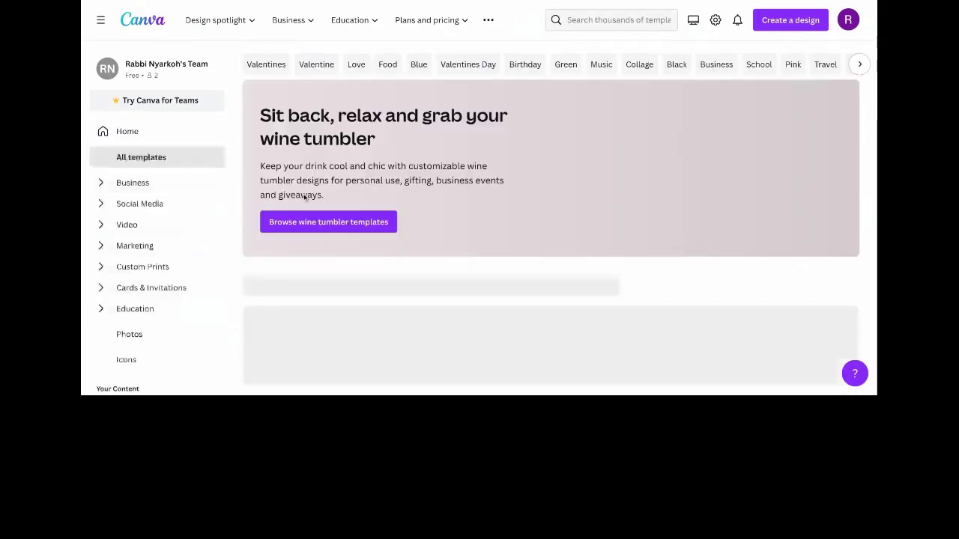
pyautogui.scroll(-1, 305, 196)
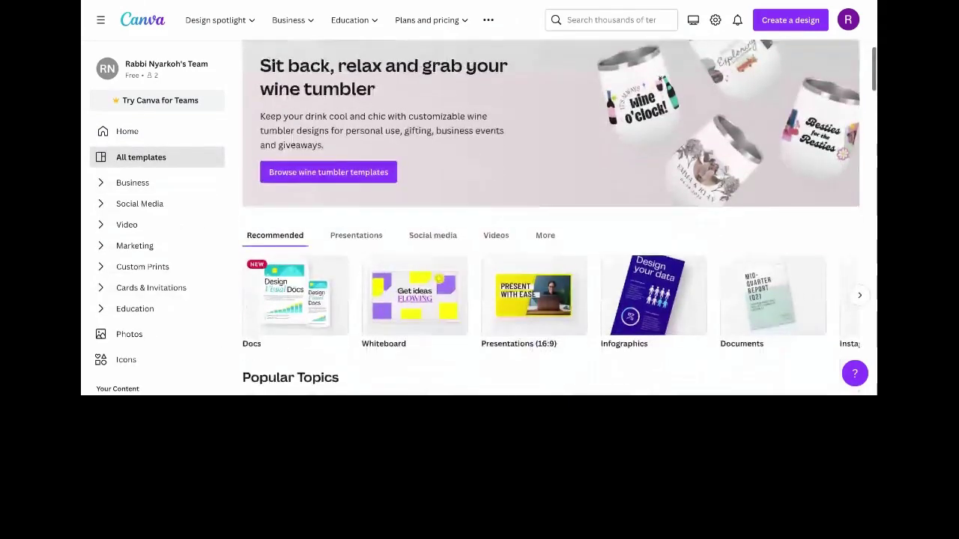
pyautogui.scroll(-1, 332, 191)
pyautogui.click(346, 195)
pyautogui.click(449, 199)
pyautogui.click(487, 201)
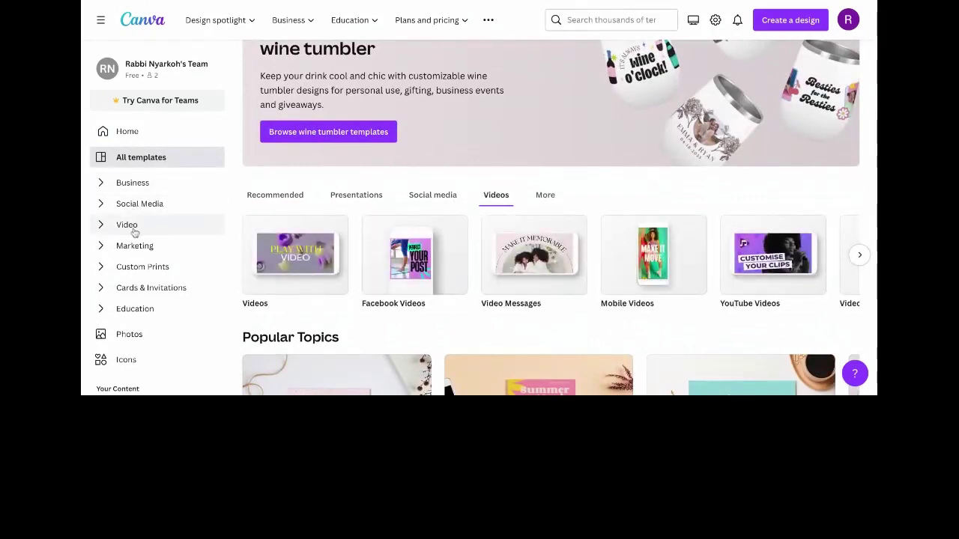
pyautogui.scroll(-2, 134, 233)
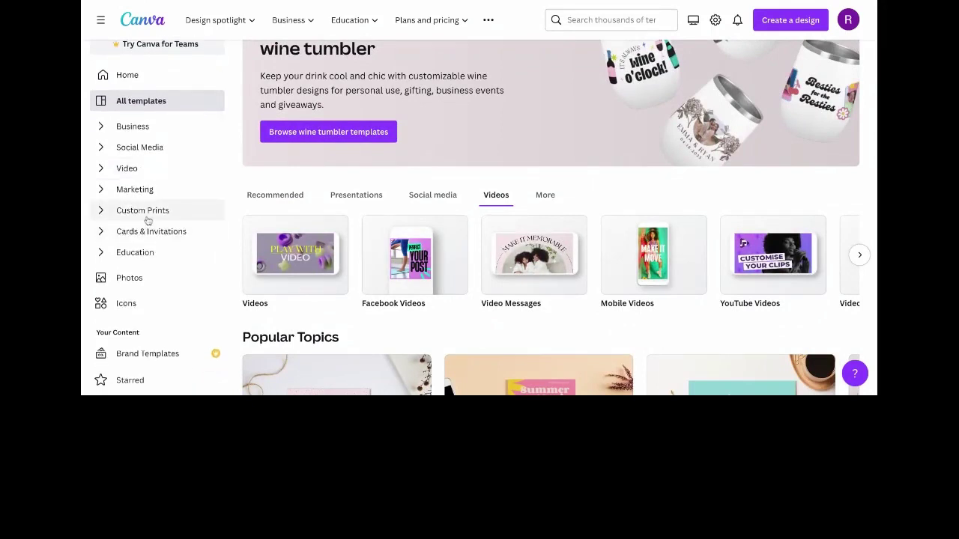
pyautogui.scroll(-1, 147, 218)
pyautogui.scroll(-1, 145, 219)
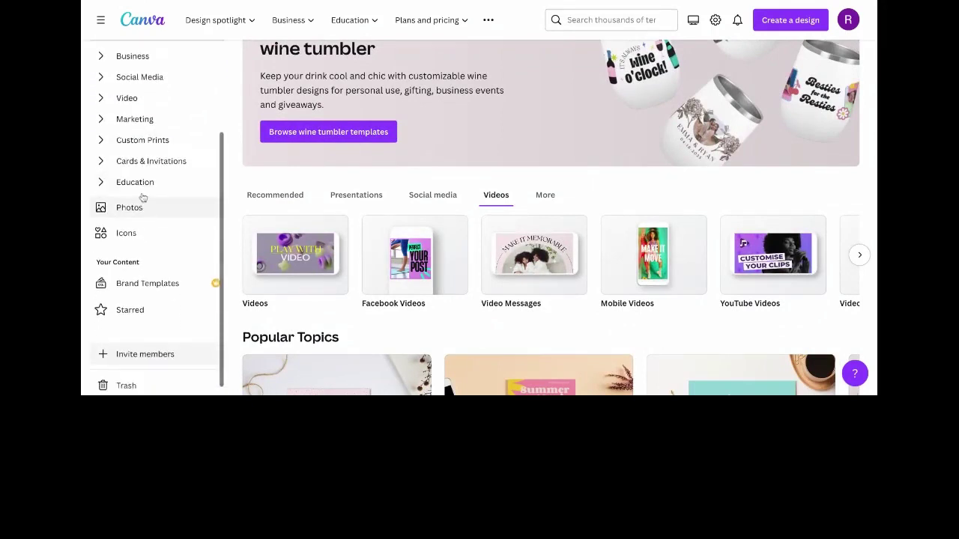
pyautogui.scroll(2, 136, 171)
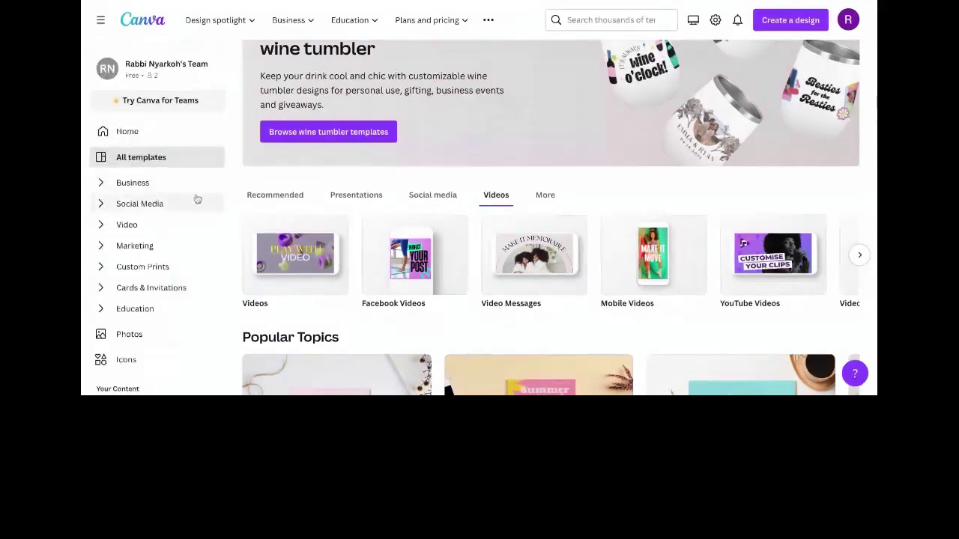
pyautogui.scroll(-2, 131, 270)
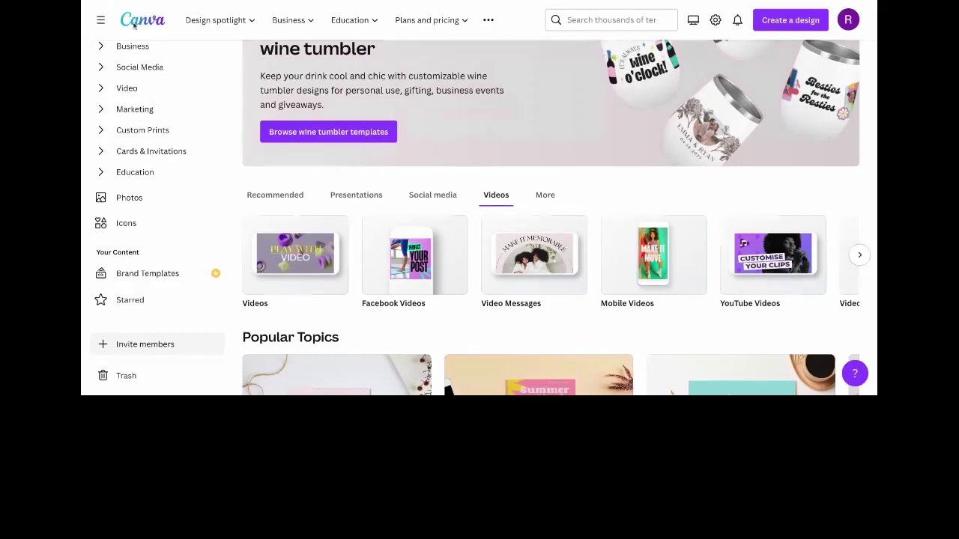
pyautogui.scroll(-2, 145, 209)
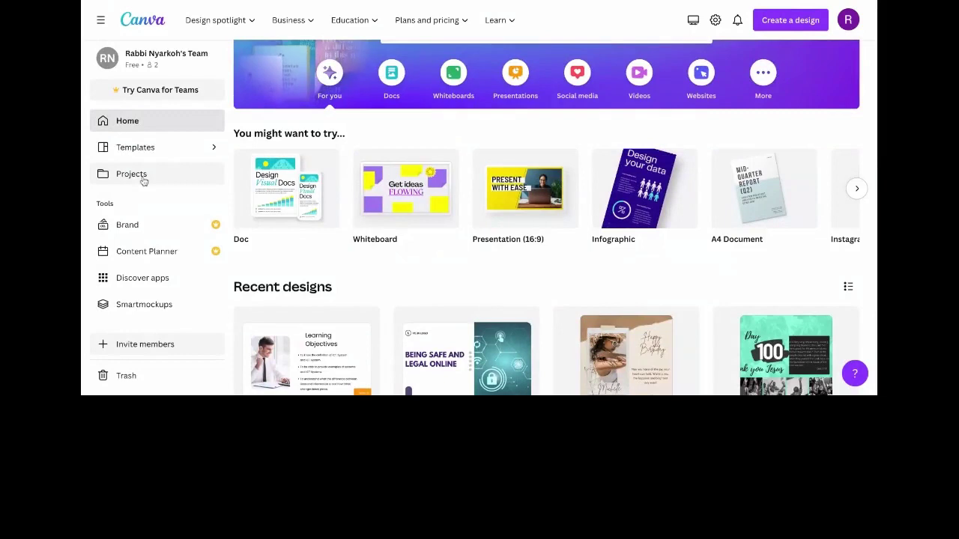
pyautogui.scroll(1, 143, 182)
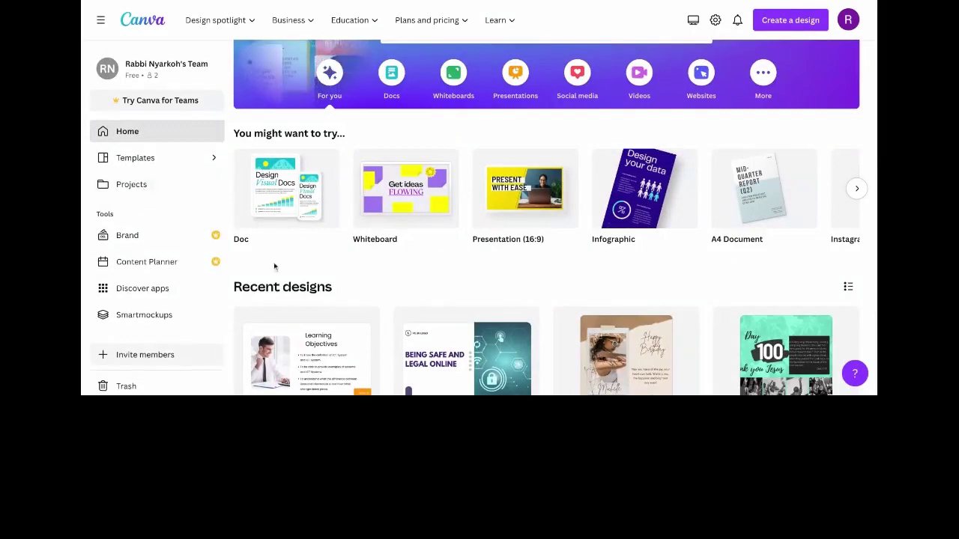
pyautogui.scroll(-1, 454, 332)
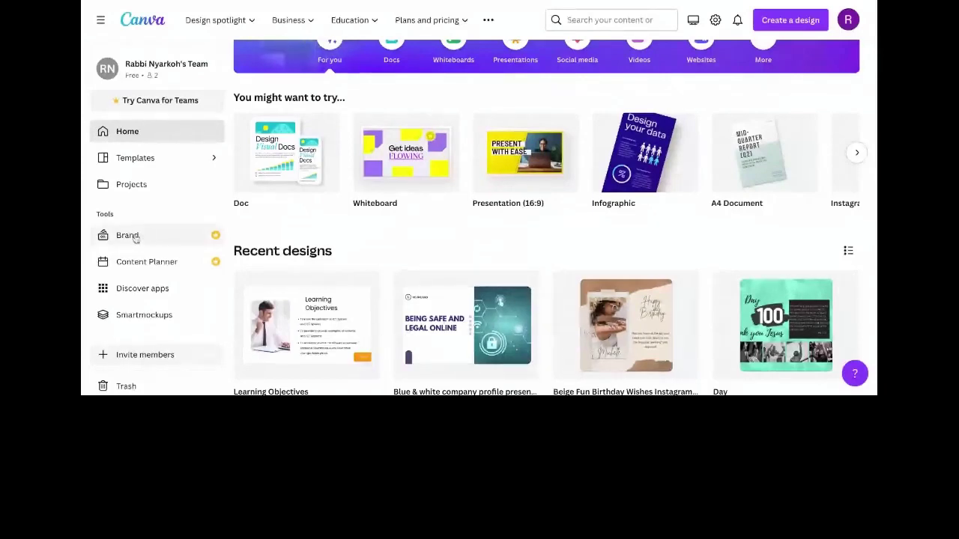
pyautogui.scroll(-1, 139, 234)
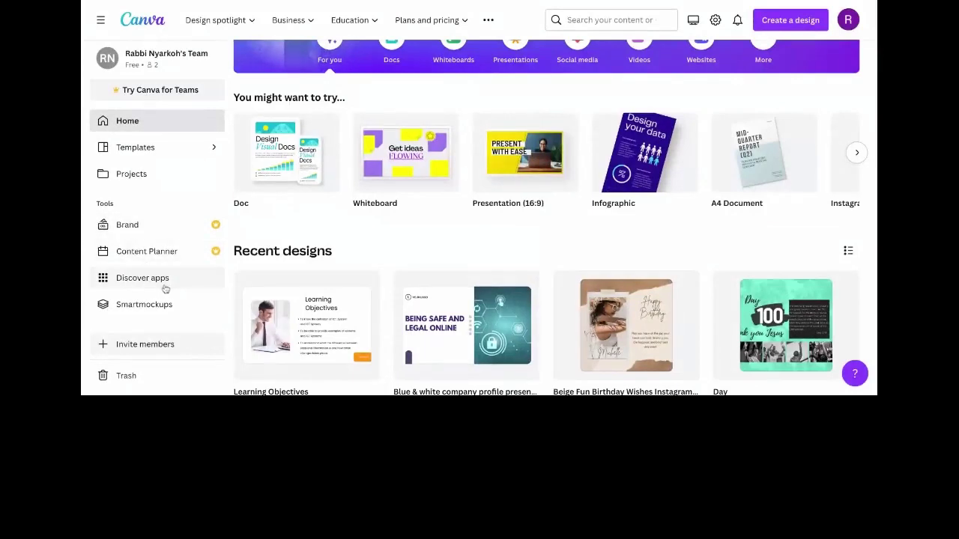
# Step: Open Discover apps to see trending apps like Text to Image, Shadows and Frames
pyautogui.click(138, 280)
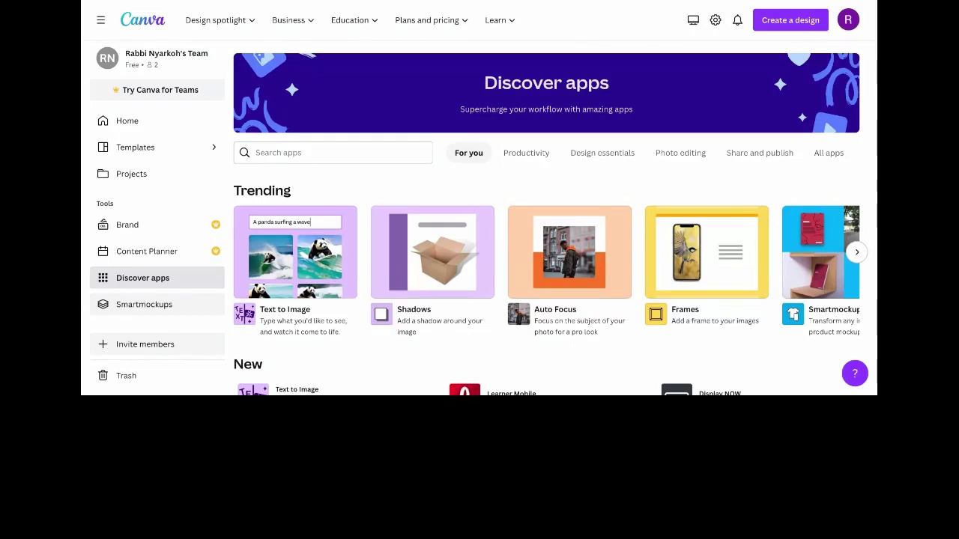
# Step: Open the Content Planner and view February 2023 events like Valentine's Day
pyautogui.click(154, 253)
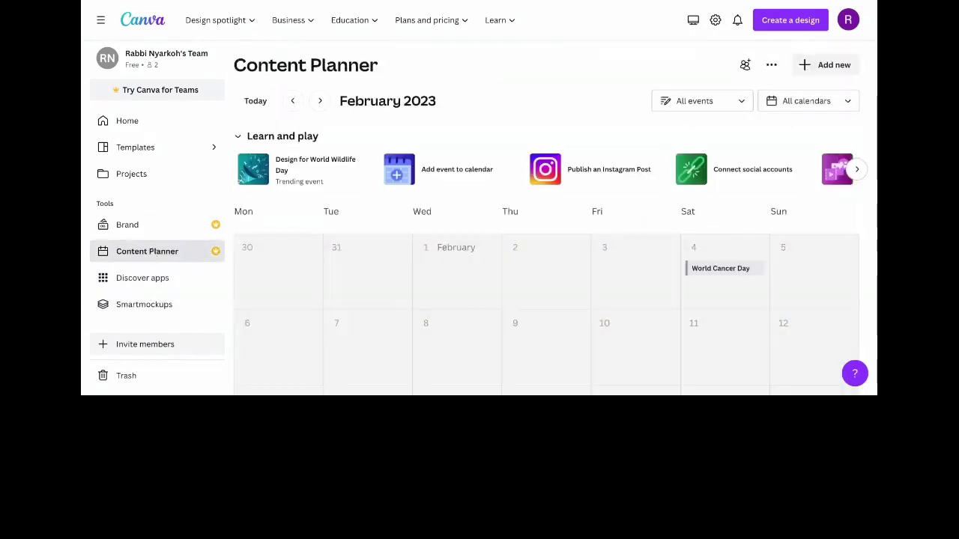
pyautogui.scroll(-4, 481, 258)
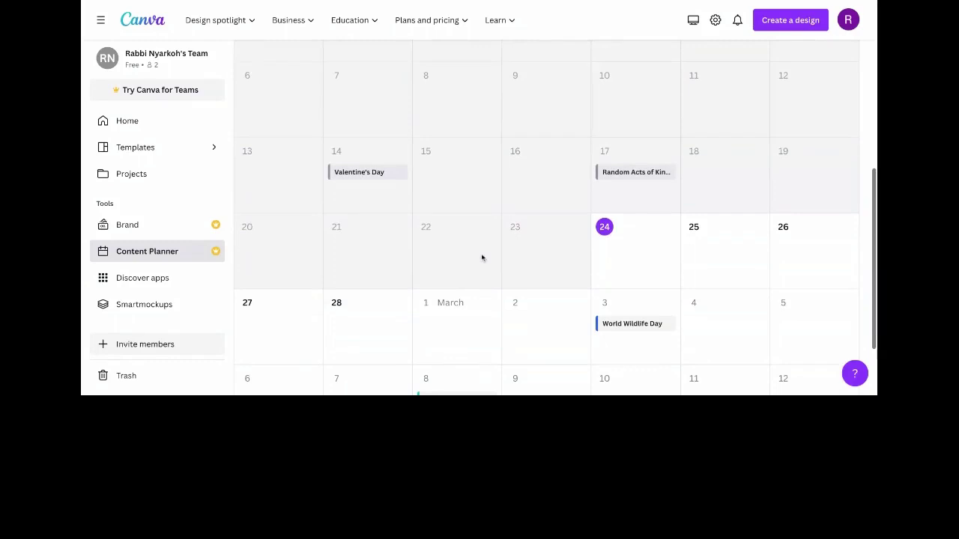
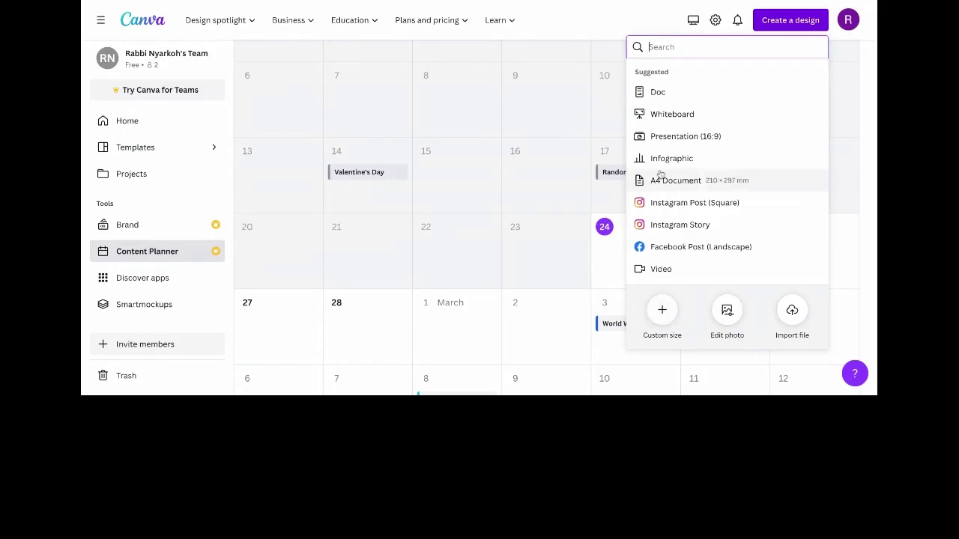
# Step: Browse the Business, Plans and pricing and Learn menus, then dismiss the new-design suggestions
pyautogui.scroll(-1, 664, 159)
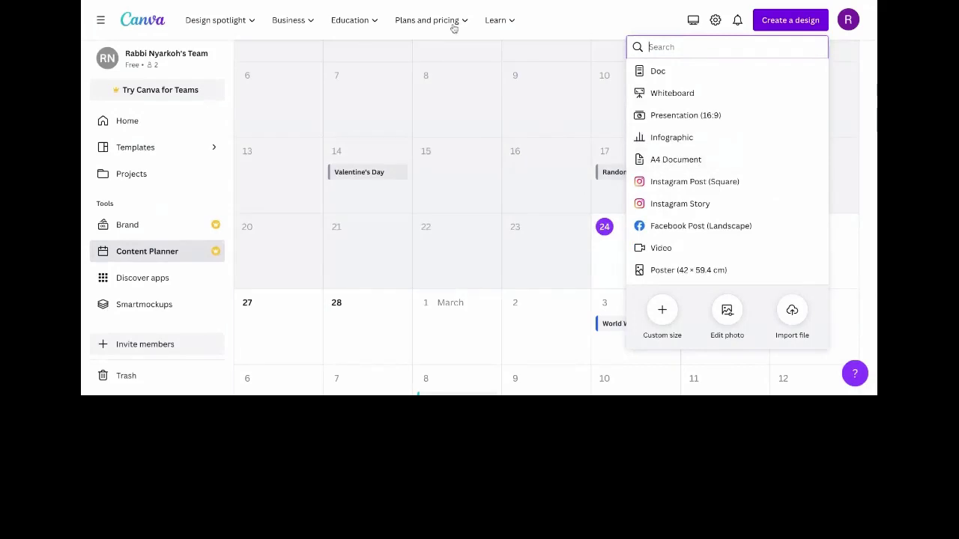
pyautogui.moveTo(298, 21)
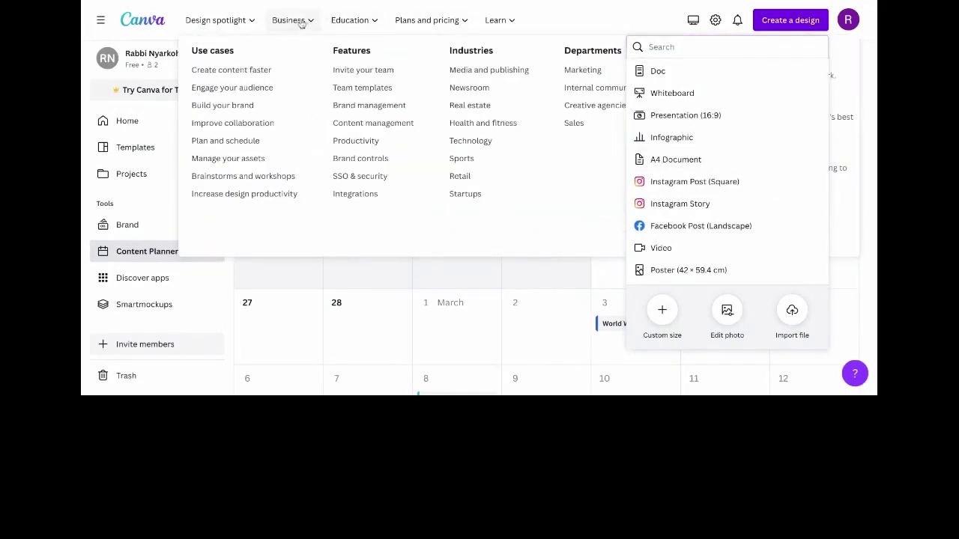
pyautogui.moveTo(232, 22)
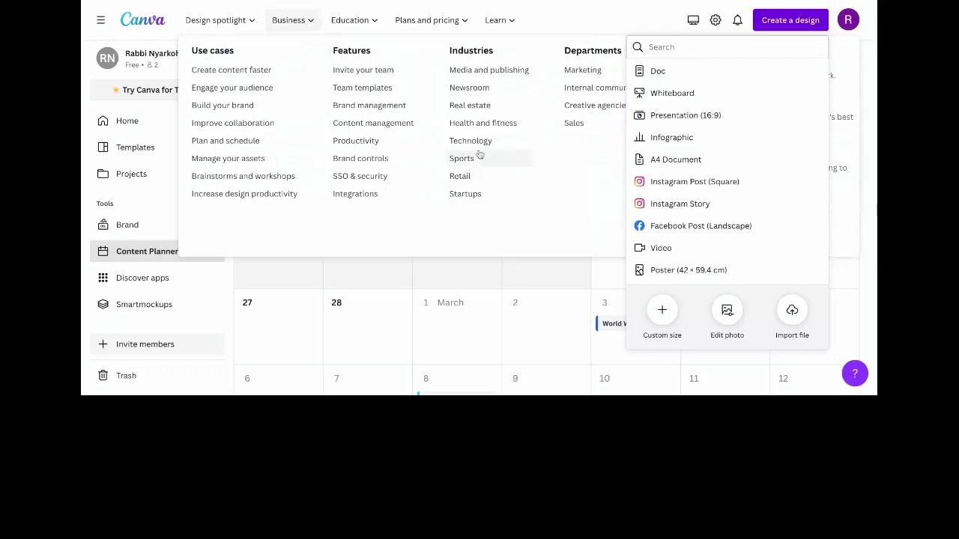
pyautogui.moveTo(373, 29)
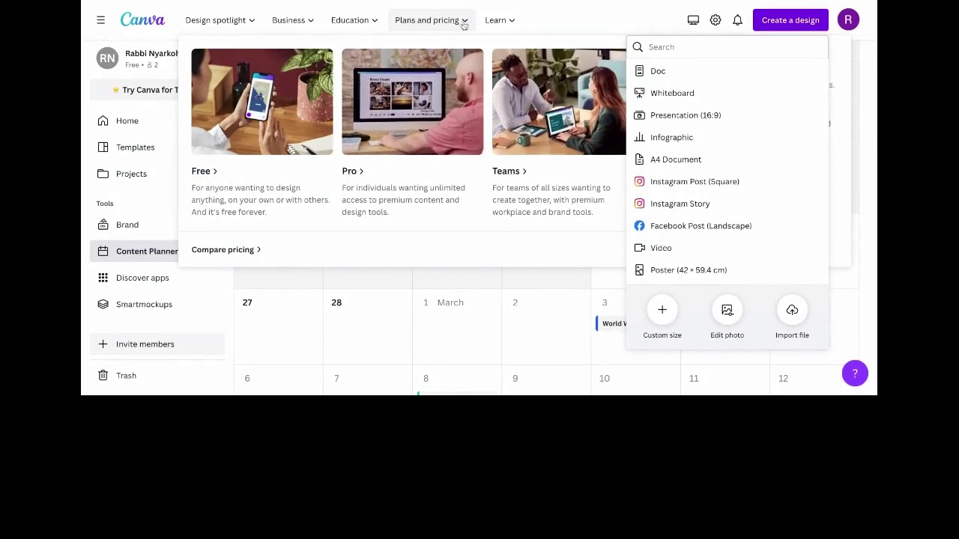
pyautogui.moveTo(508, 21)
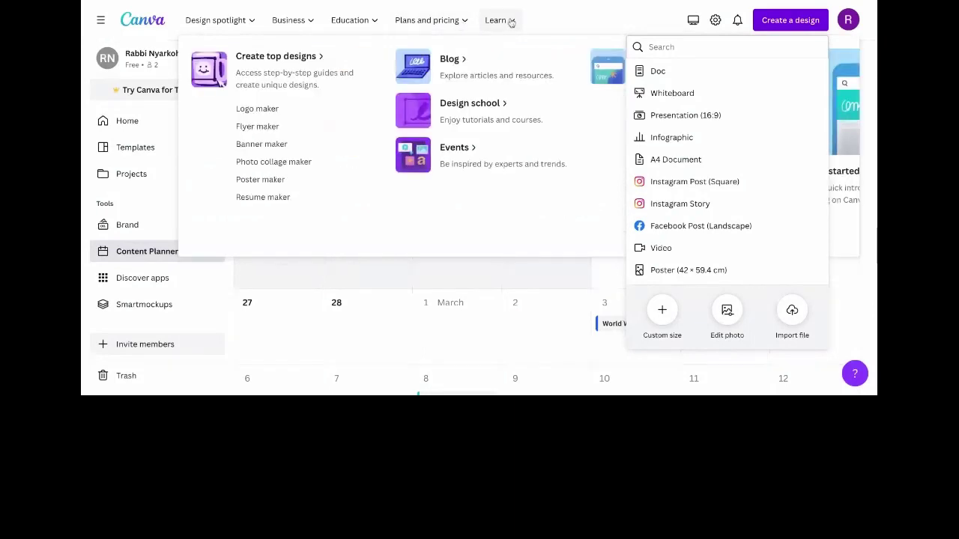
pyautogui.click(548, 22)
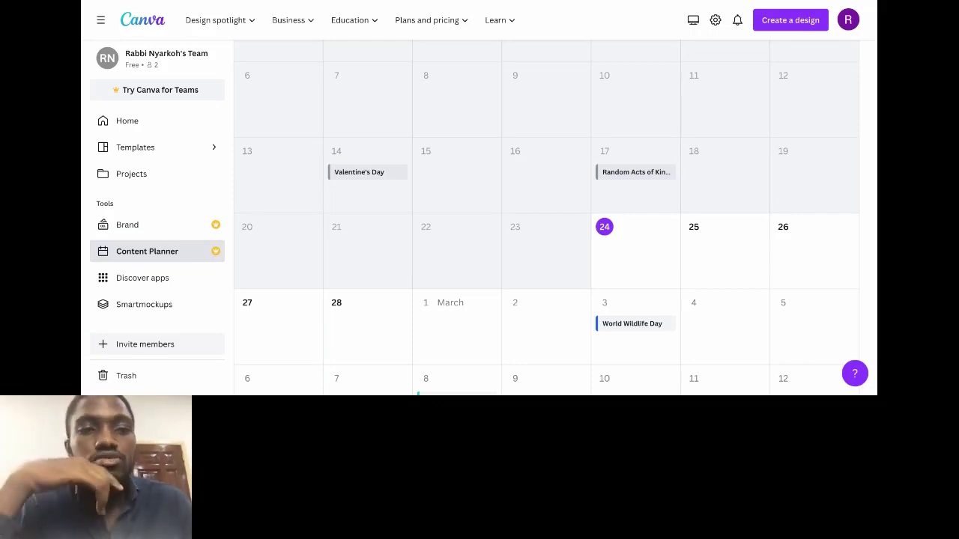
# Step: Go back to the Canva Home page with Alt+Left
pyautogui.hotkey('alt', 'Left')
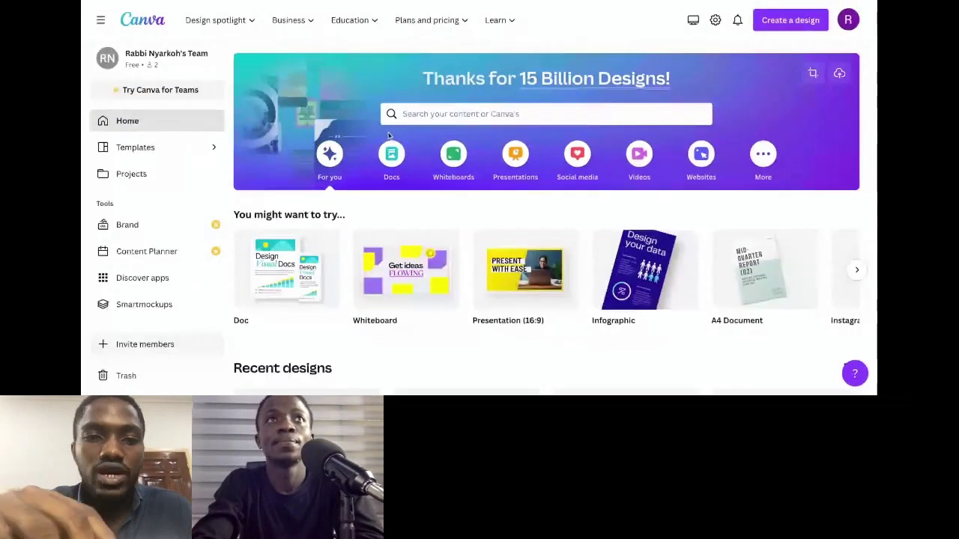
# Step: Open the Create a design dropdown listing design types
pyautogui.click(784, 22)
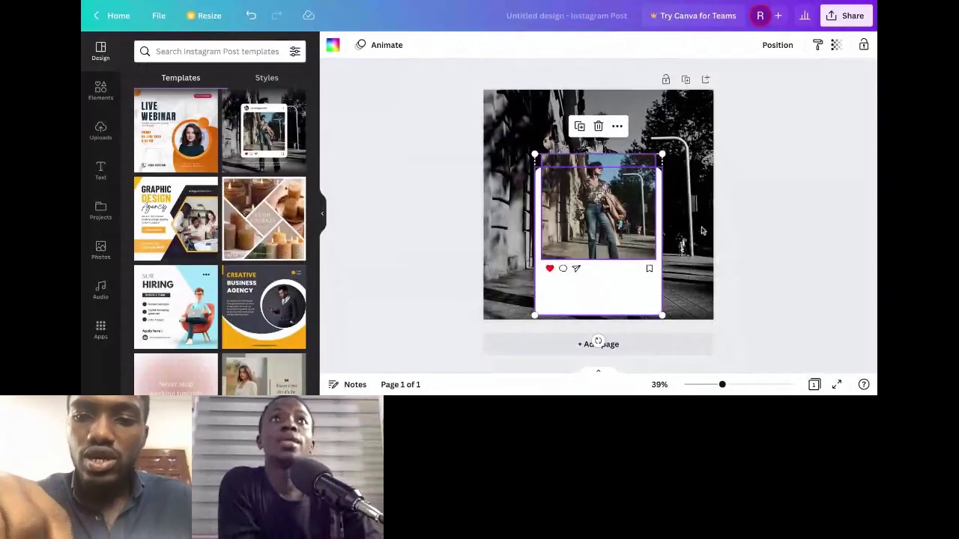
pyautogui.click(735, 171)
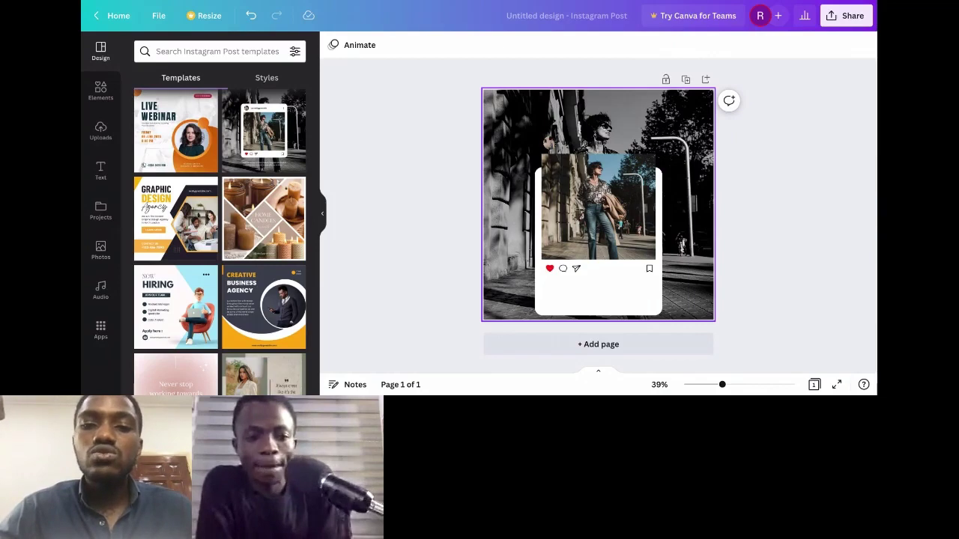
pyautogui.click(591, 243)
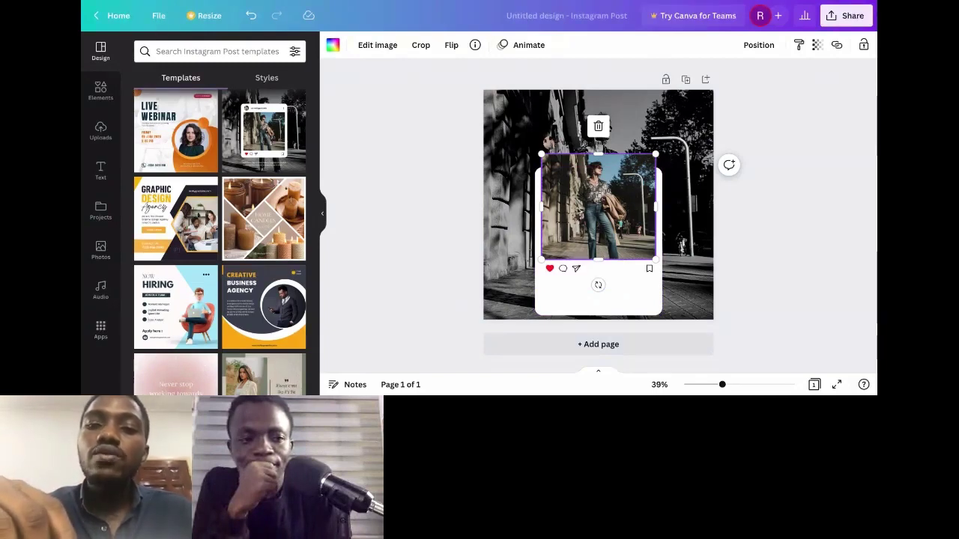
# Step: Shorten the white Instagram card to reveal the caption, then reselect the inner photo
pyautogui.moveTo(602, 216); pyautogui.dragTo(603, 217)
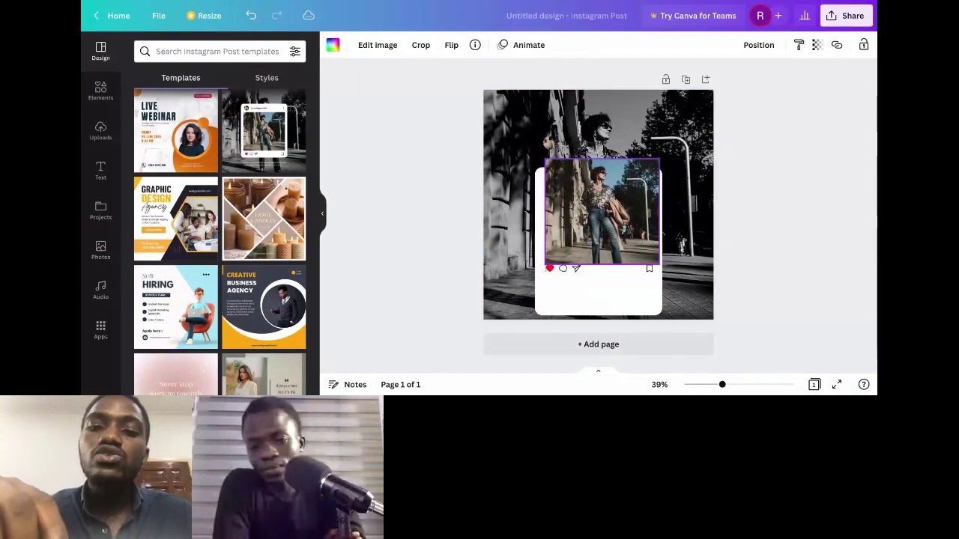
pyautogui.click(638, 312)
pyautogui.moveTo(597, 315); pyautogui.dragTo(597, 317)
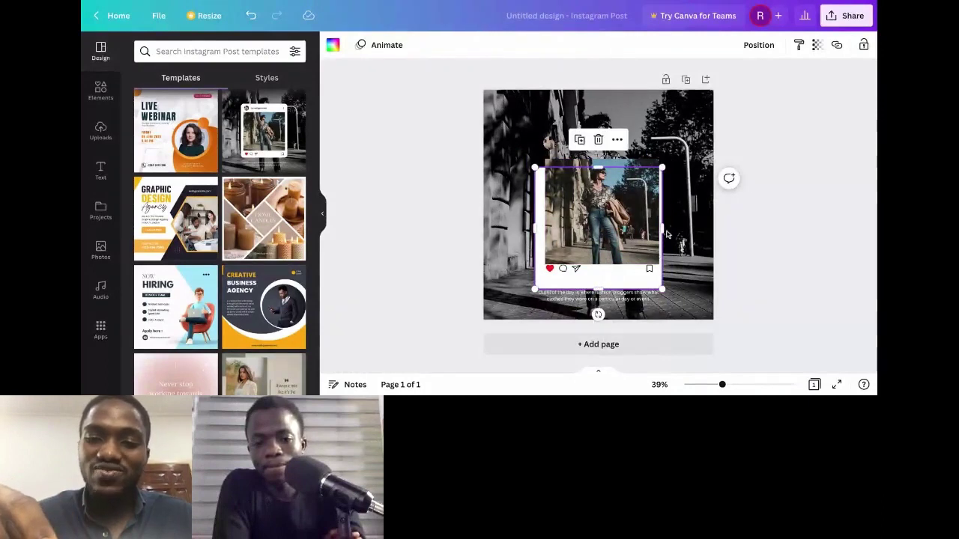
pyautogui.click(606, 217)
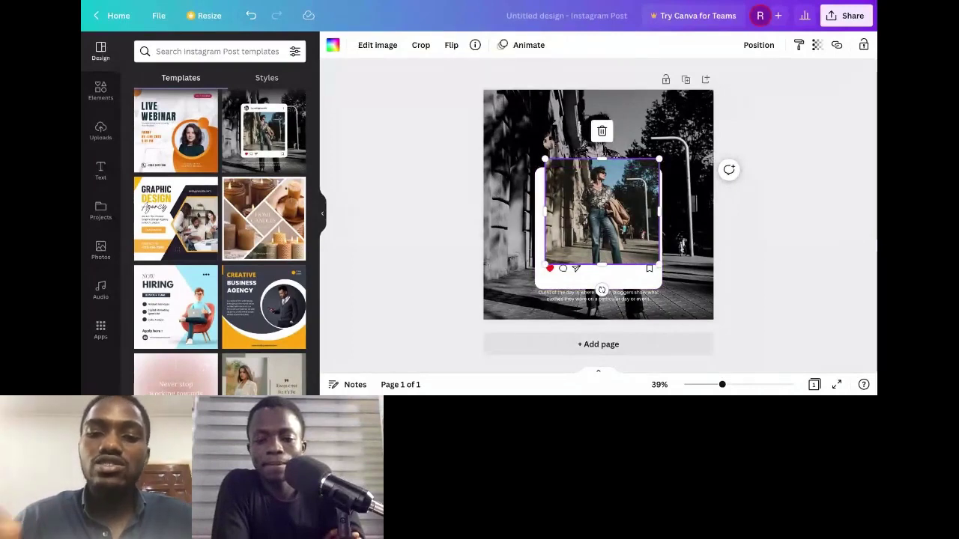
# Step: Try the photo's layer order options, leaving it brought to the front
pyautogui.click(759, 49)
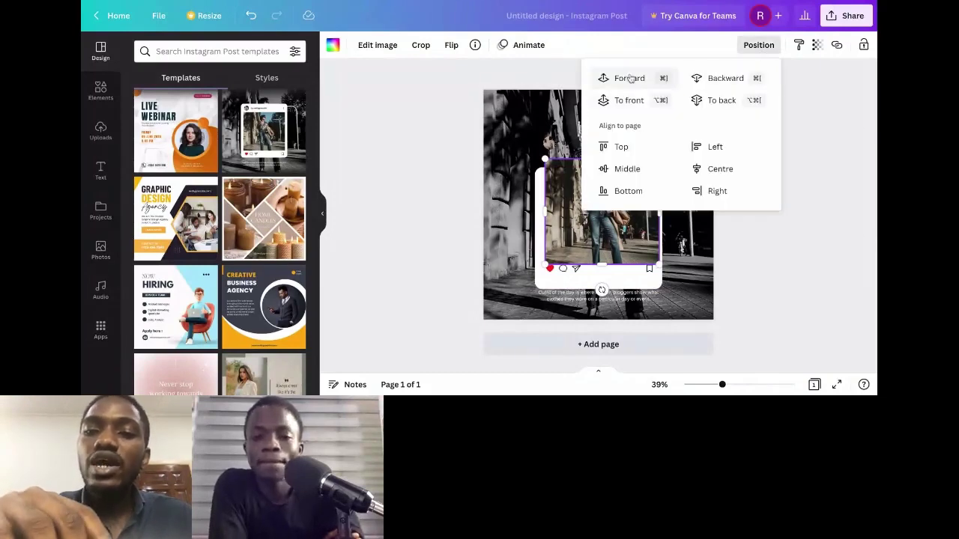
pyautogui.click(712, 81)
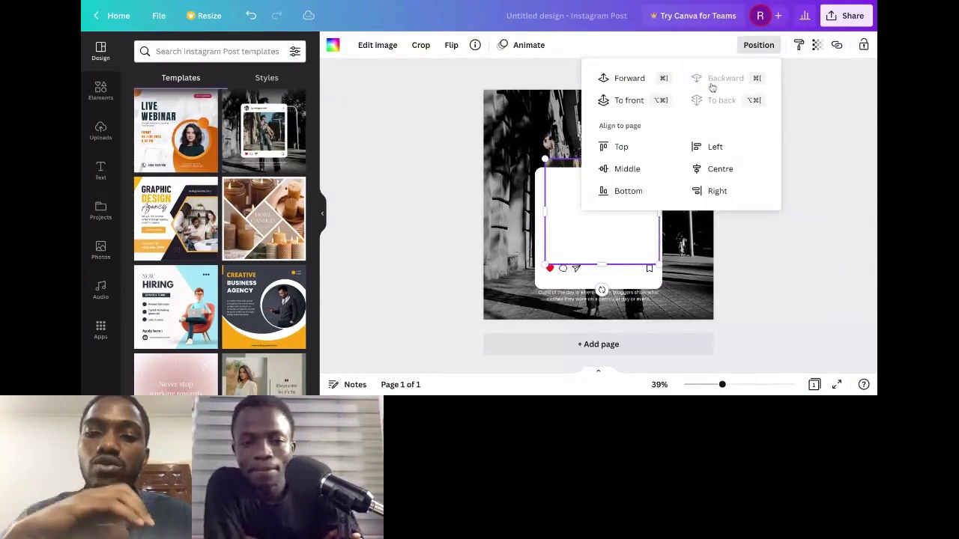
pyautogui.click(628, 83)
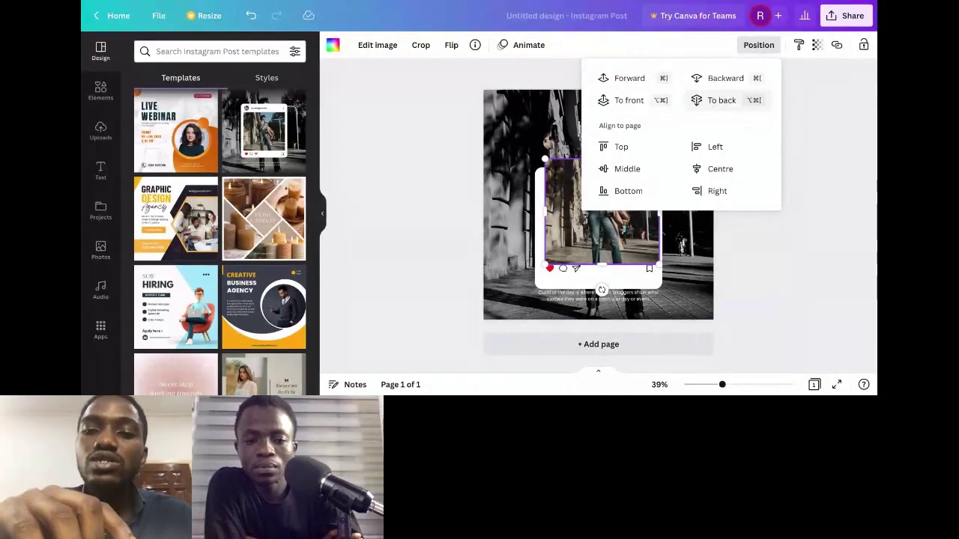
pyautogui.click(721, 99)
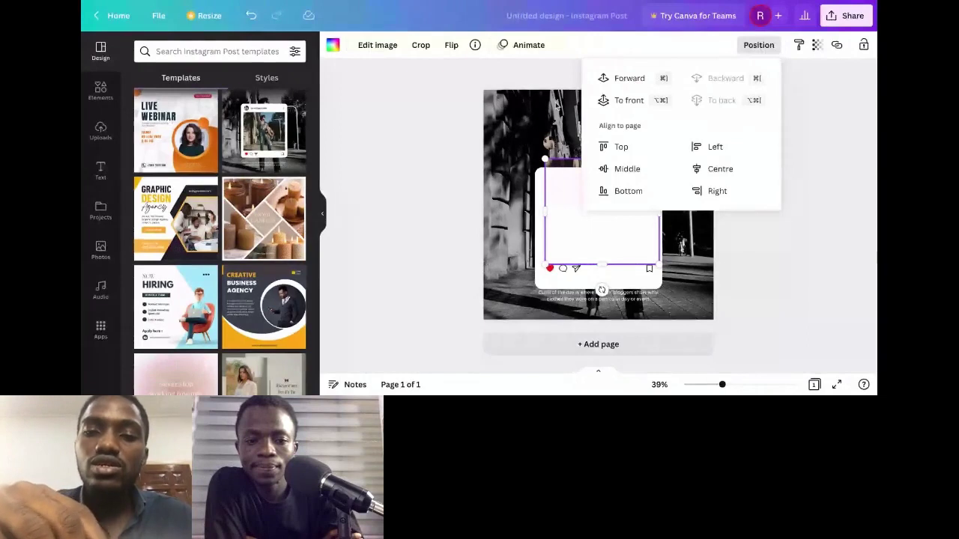
pyautogui.click(624, 103)
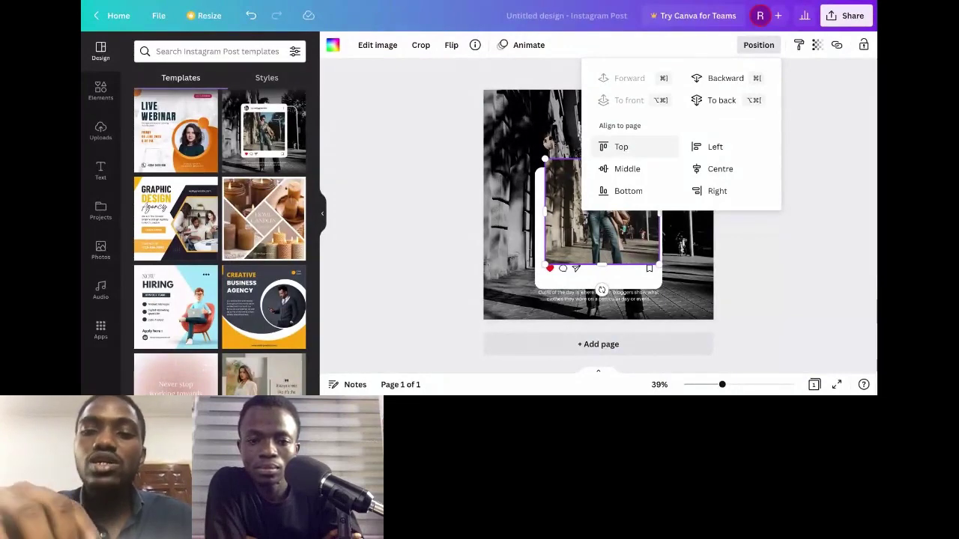
# Step: Try the page alignments, finishing with the photo centred and middle-aligned on the page
pyautogui.click(622, 147)
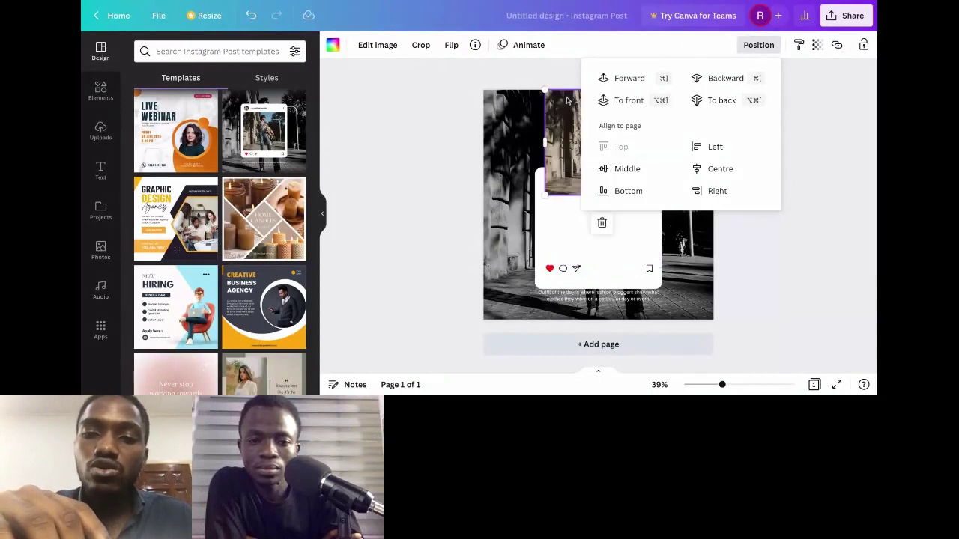
pyautogui.click(641, 190)
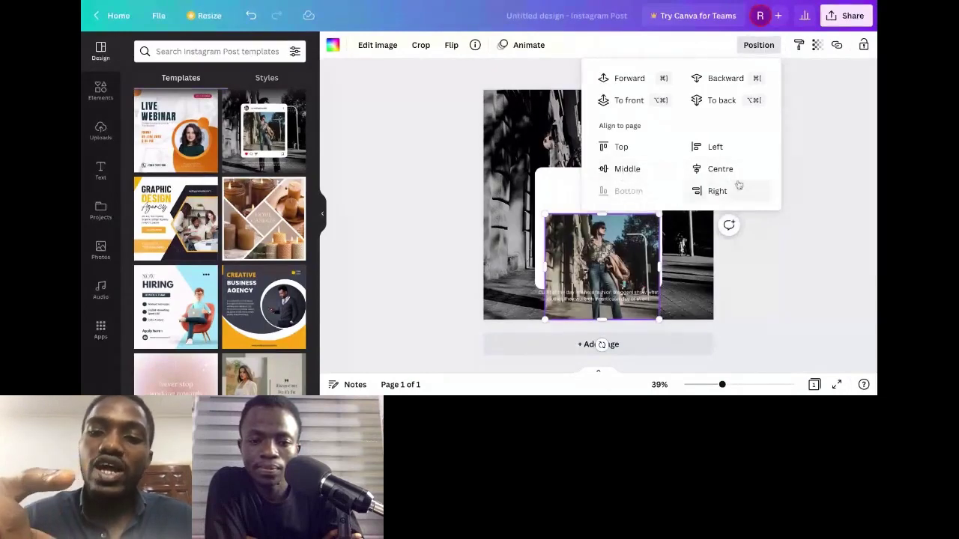
pyautogui.click(717, 191)
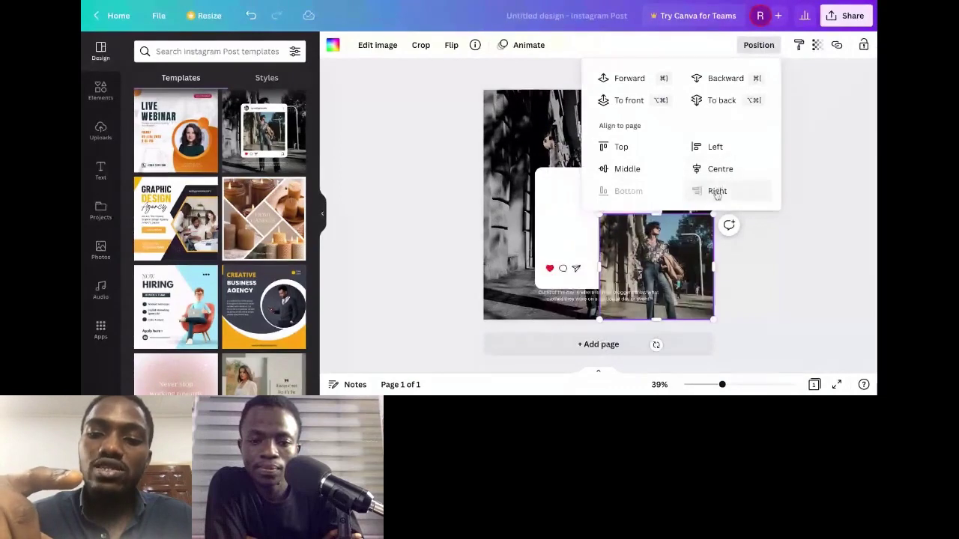
pyautogui.click(706, 150)
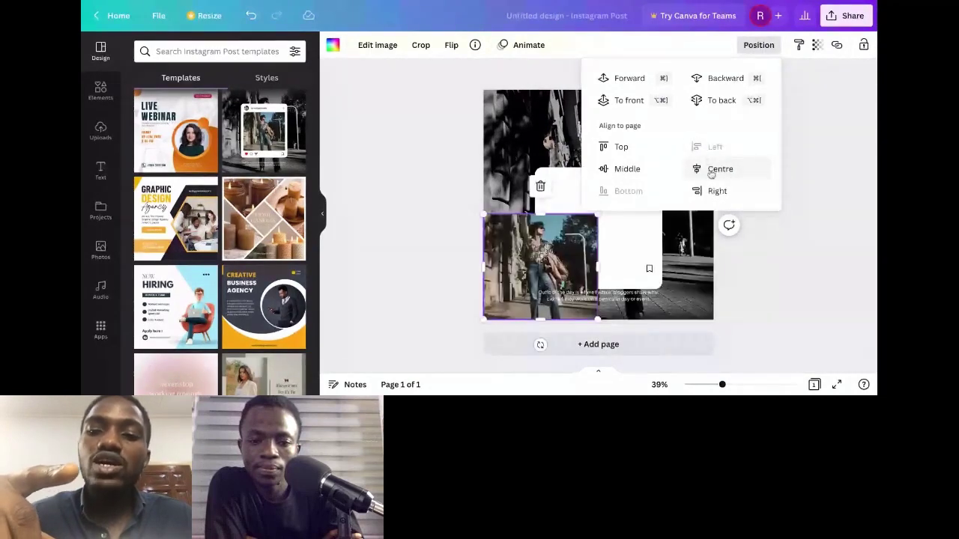
pyautogui.click(711, 173)
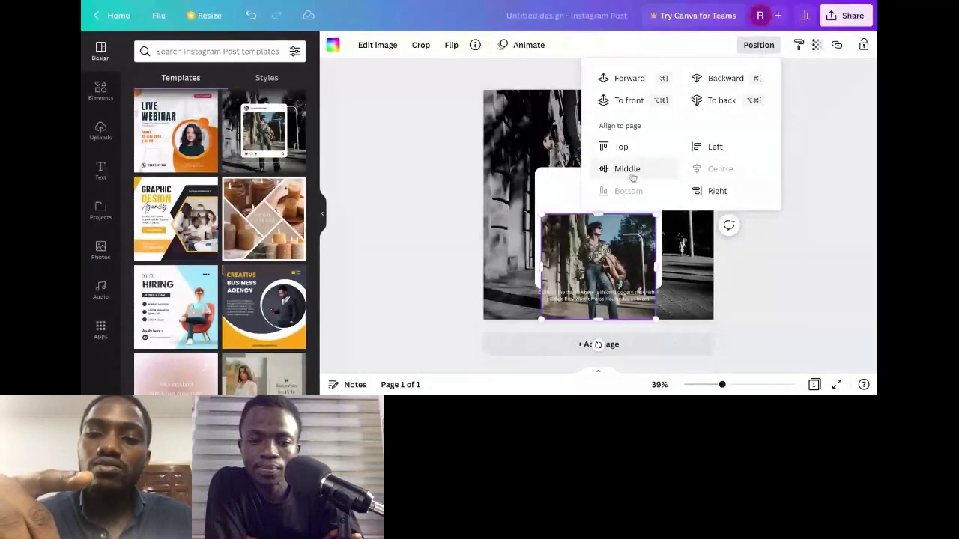
pyautogui.click(631, 174)
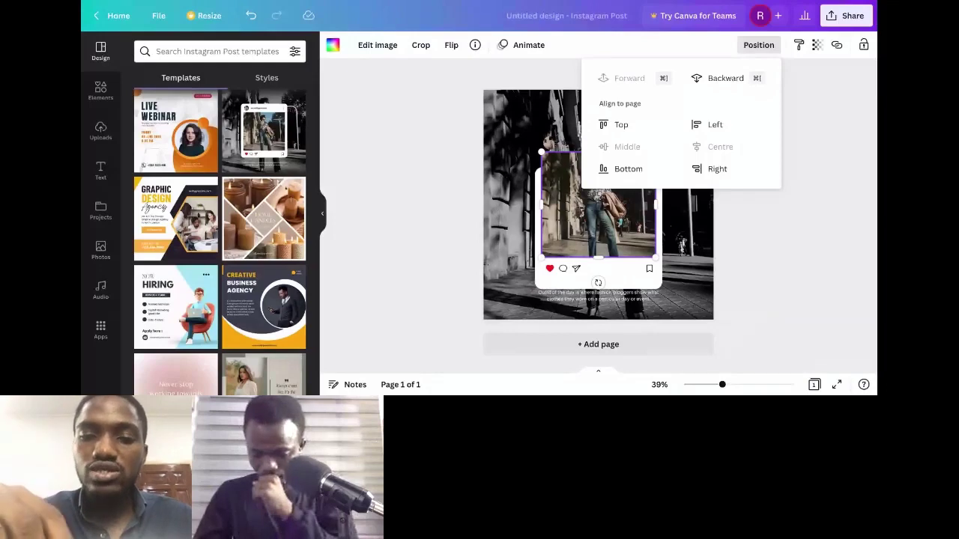
# Step: Shrink the inset photo to about 399×380 and middle-align it in the card
pyautogui.moveTo(541, 257); pyautogui.dragTo(569, 231)
pyautogui.moveTo(645, 198); pyautogui.dragTo(599, 211)
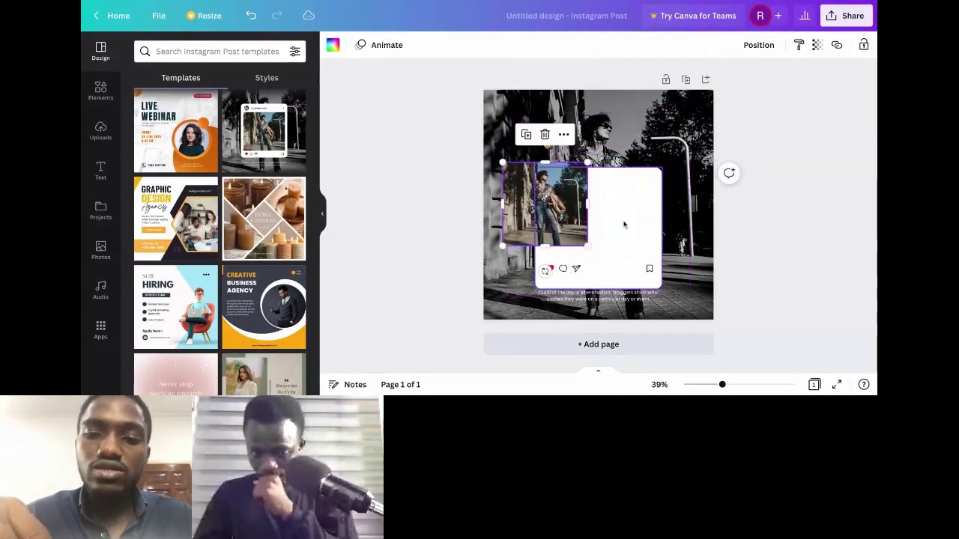
pyautogui.click(623, 222)
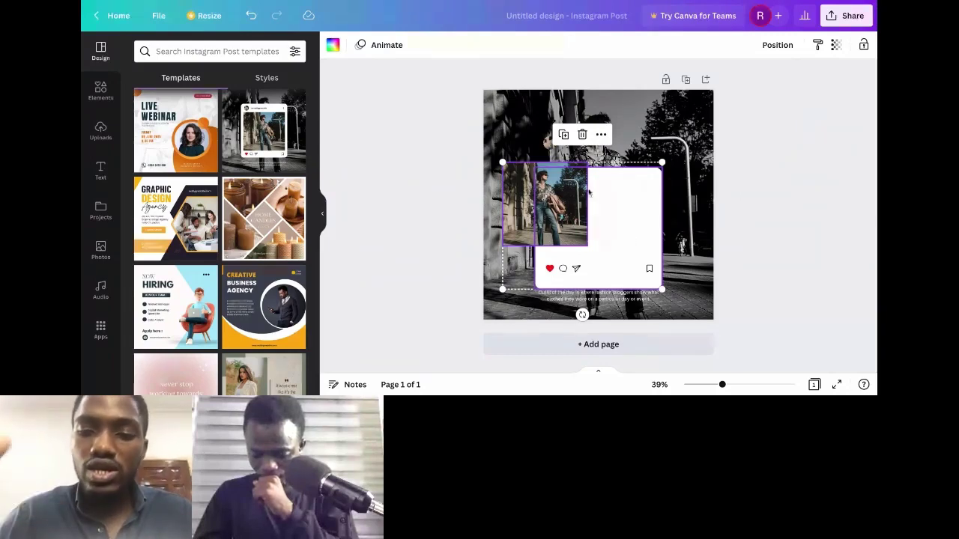
pyautogui.click(775, 47)
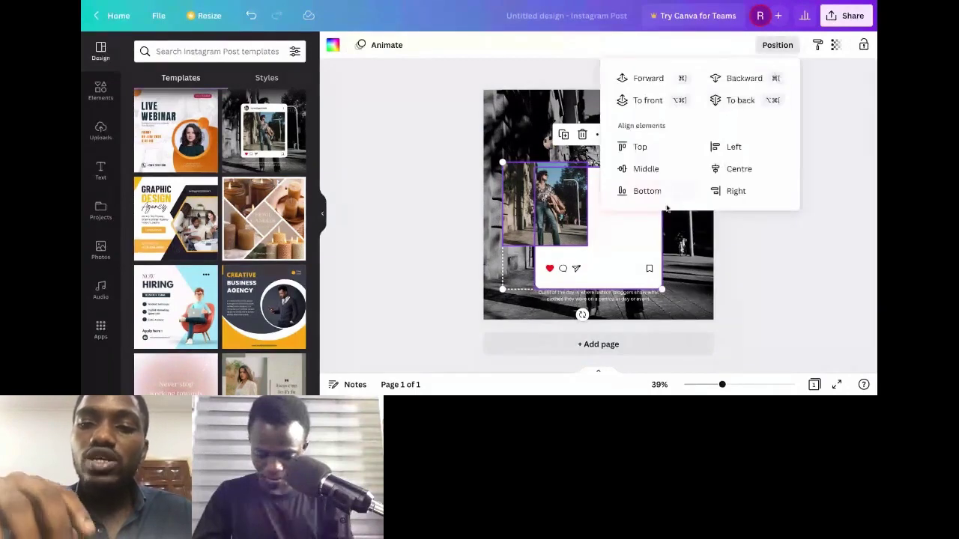
pyautogui.click(649, 172)
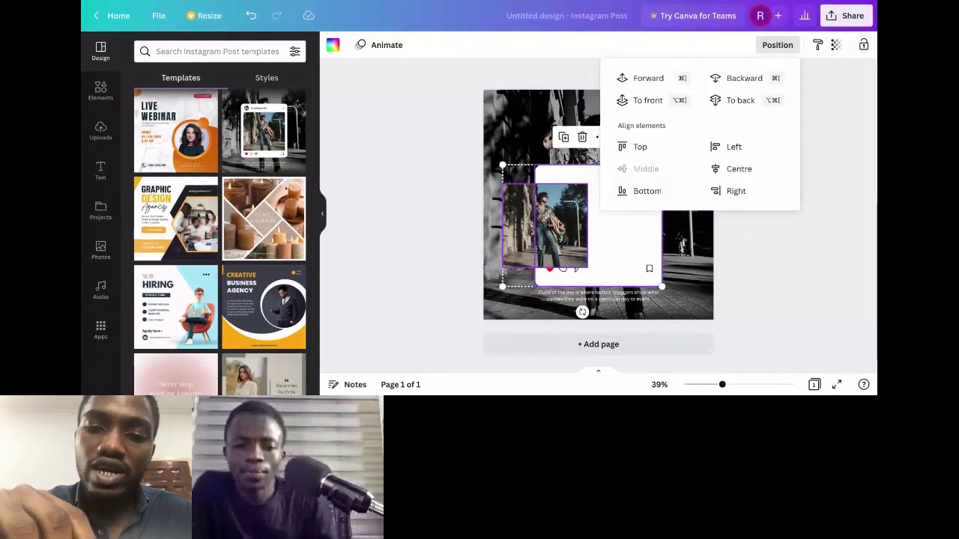
pyautogui.click(651, 235)
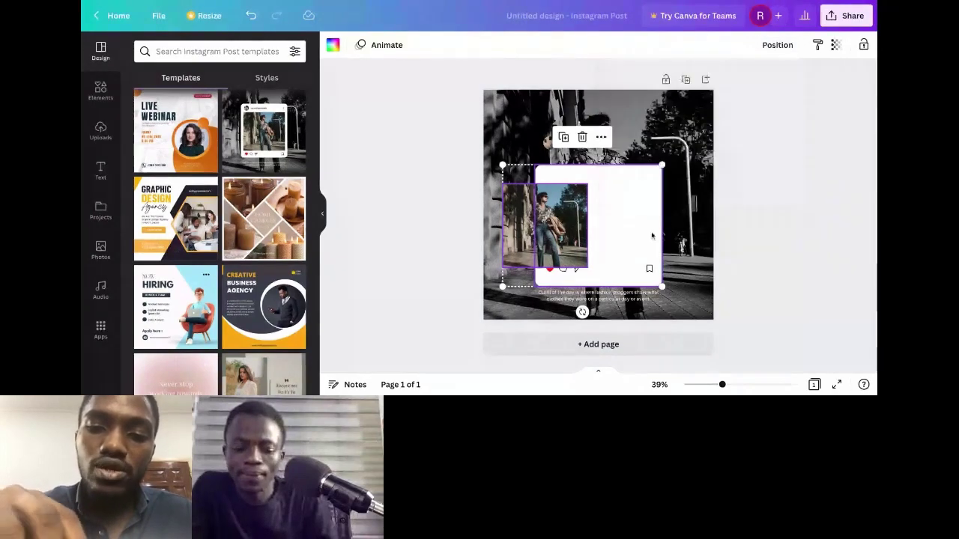
# Step: Align the inset photo to the top of the page
pyautogui.click(582, 210)
pyautogui.click(582, 211)
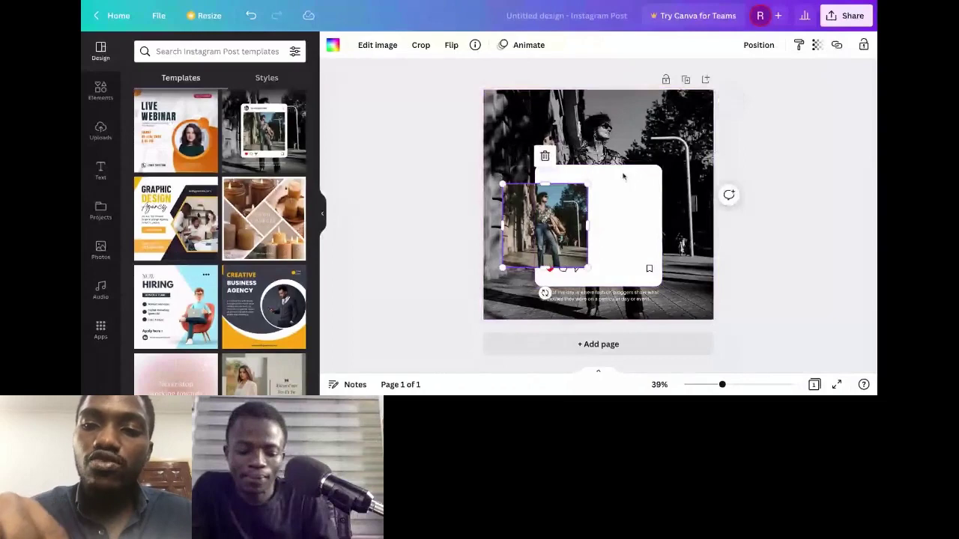
pyautogui.click(768, 49)
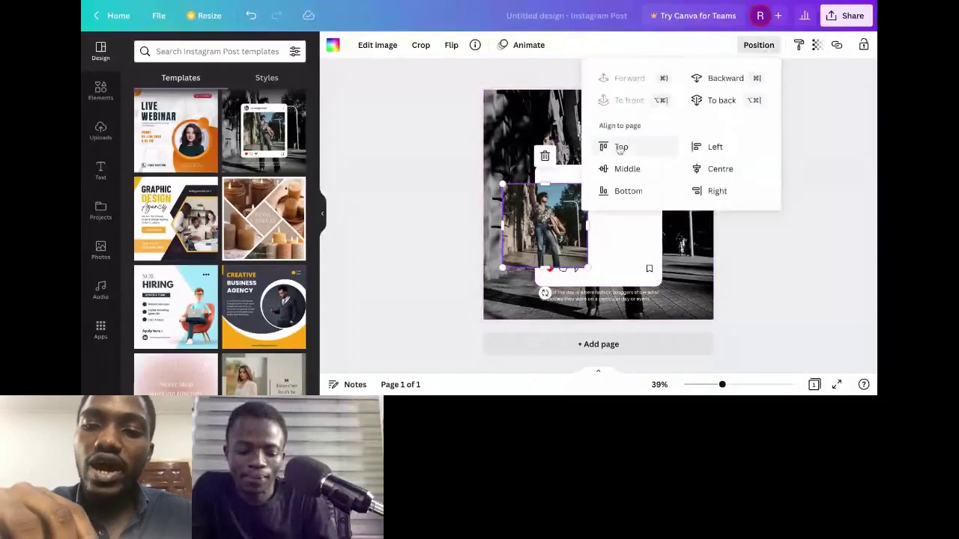
pyautogui.click(621, 148)
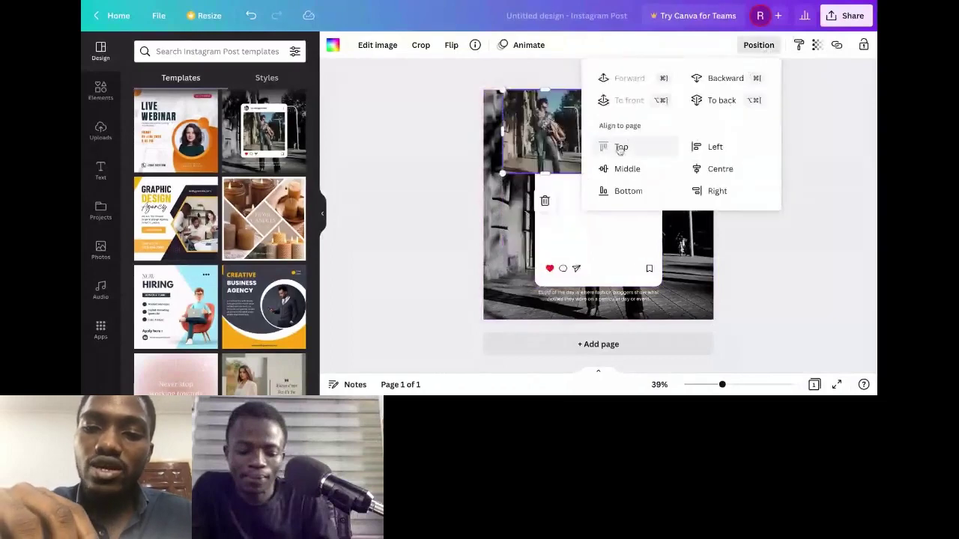
# Step: Move the card group to the page top, centred horizontally, with the photo middle-aligned
pyautogui.click(572, 234)
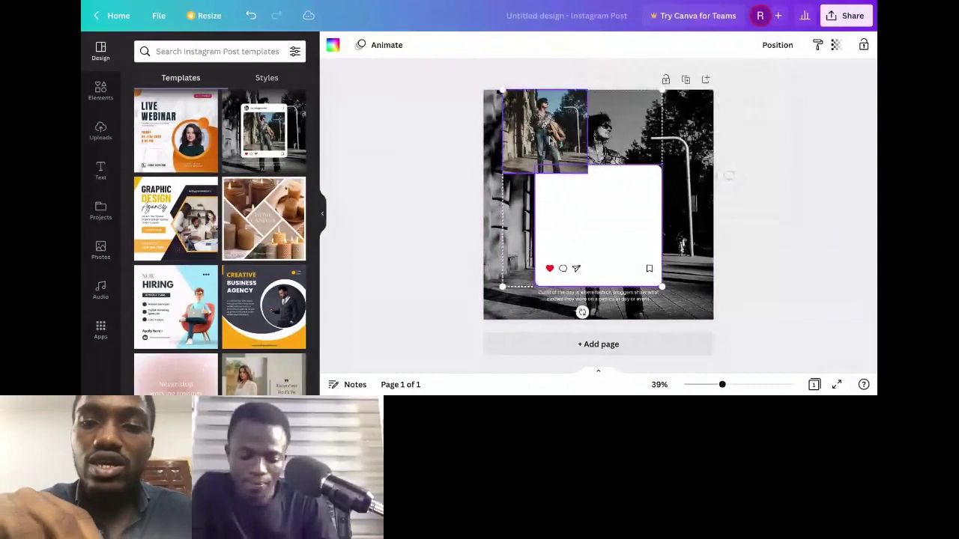
pyautogui.click(551, 140)
pyautogui.click(776, 45)
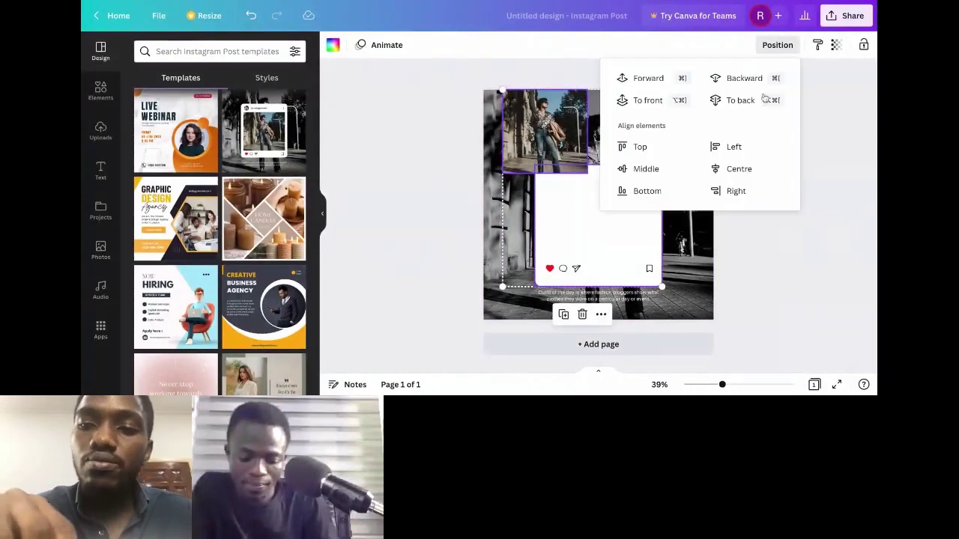
pyautogui.click(659, 100)
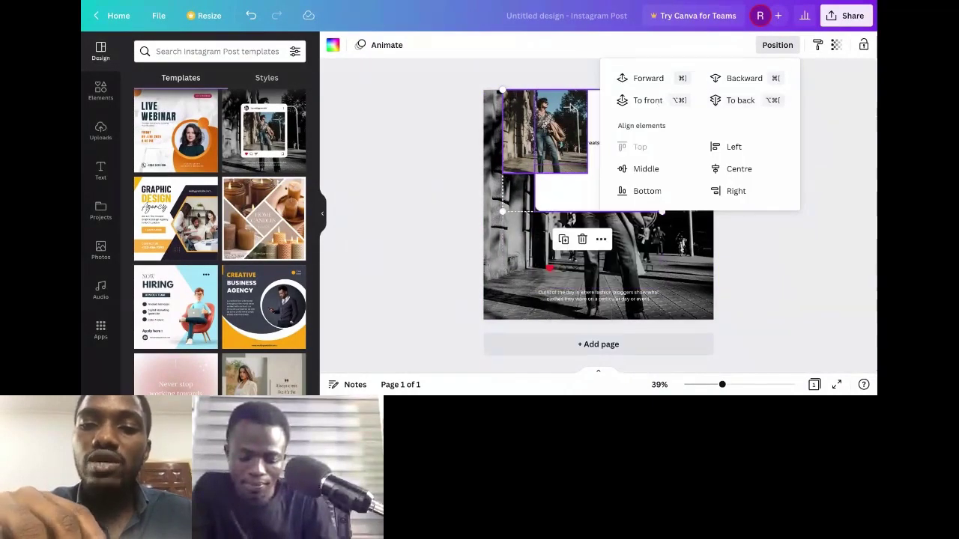
pyautogui.click(646, 169)
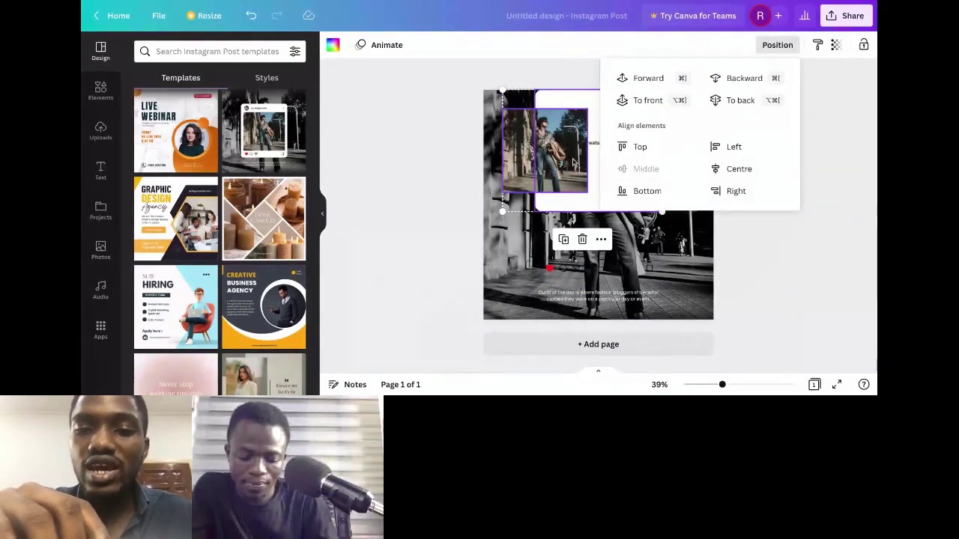
pyautogui.click(731, 169)
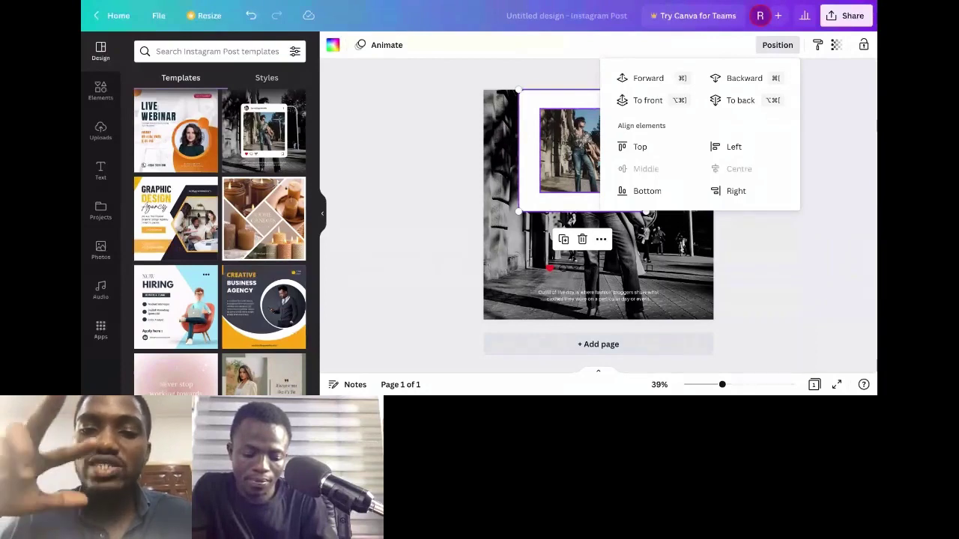
pyautogui.click(717, 53)
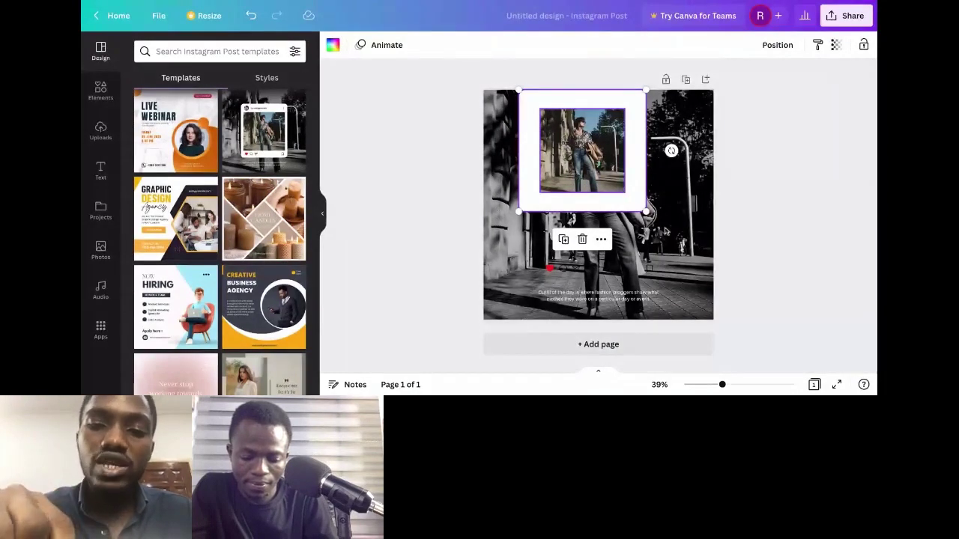
pyautogui.click(622, 188)
# Step: Enlarge the inset photo past the card's edge and tilt it about 2°
pyautogui.moveTo(624, 192); pyautogui.dragTo(617, 202)
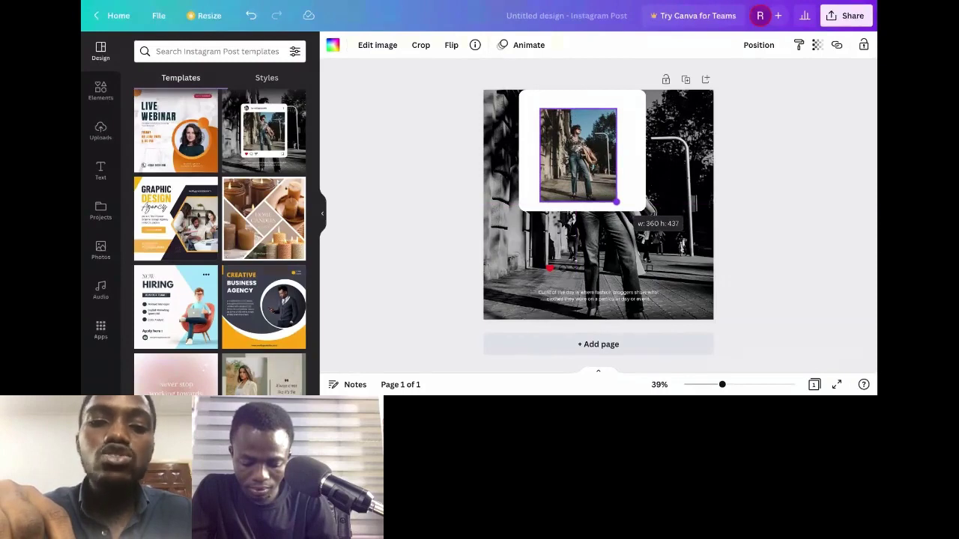
pyautogui.moveTo(616, 202); pyautogui.dragTo(617, 201)
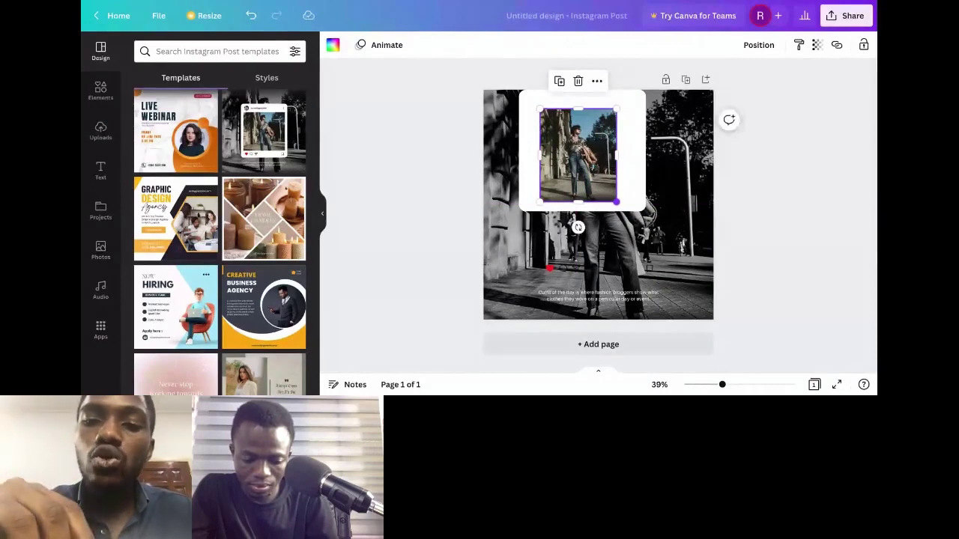
pyautogui.moveTo(617, 201); pyautogui.dragTo(651, 238)
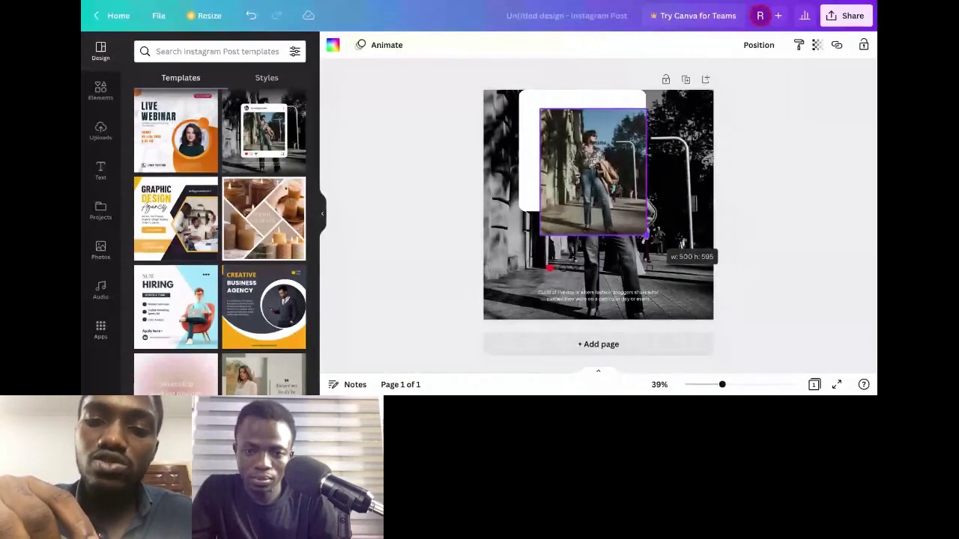
pyautogui.moveTo(647, 236); pyautogui.dragTo(647, 237)
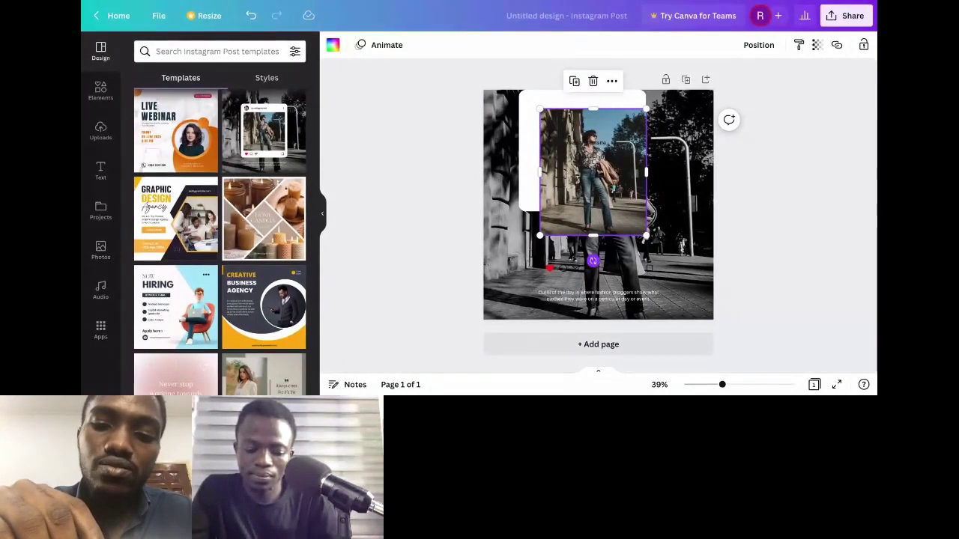
pyautogui.moveTo(592, 261); pyautogui.dragTo(617, 275)
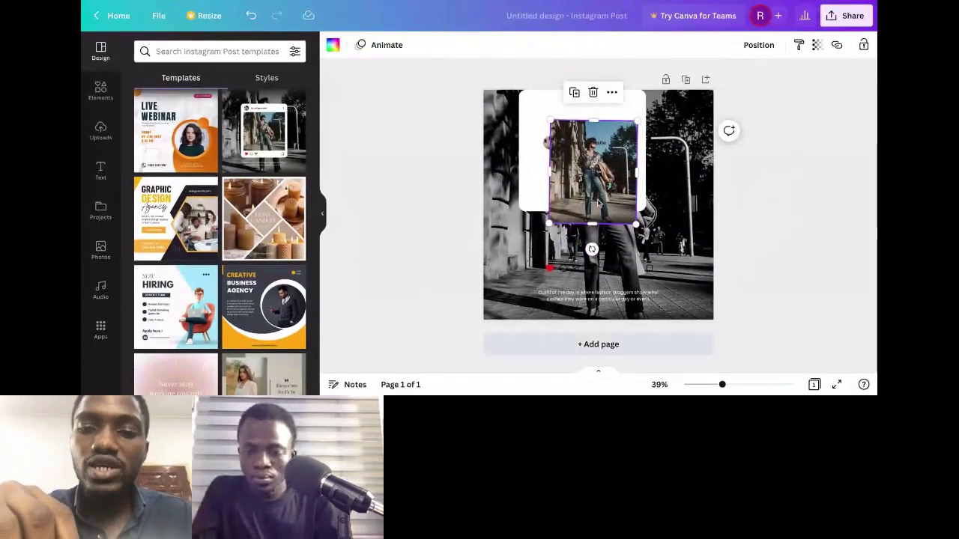
# Step: Add Page 2 and paste the black-and-white street photo from page 1 onto it
pyautogui.click(598, 202)
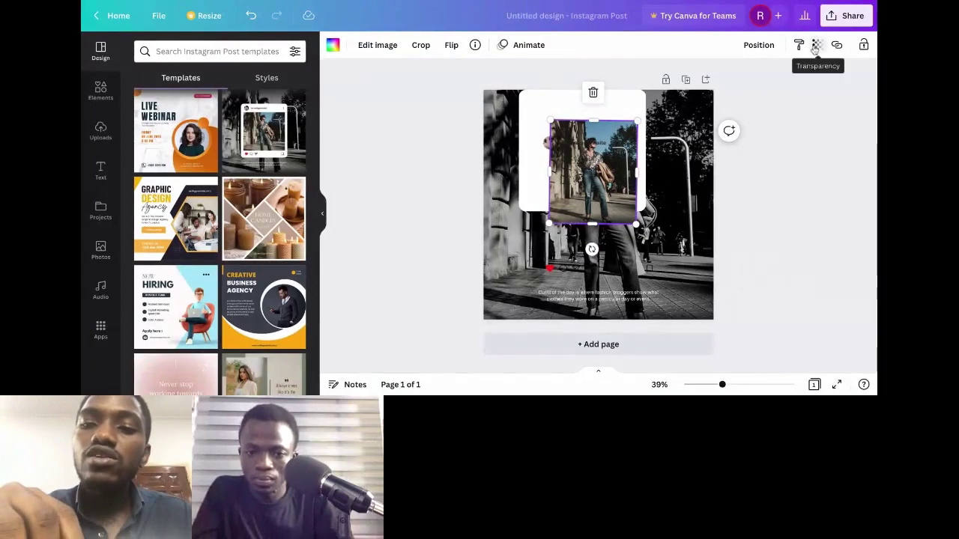
pyautogui.click(603, 344)
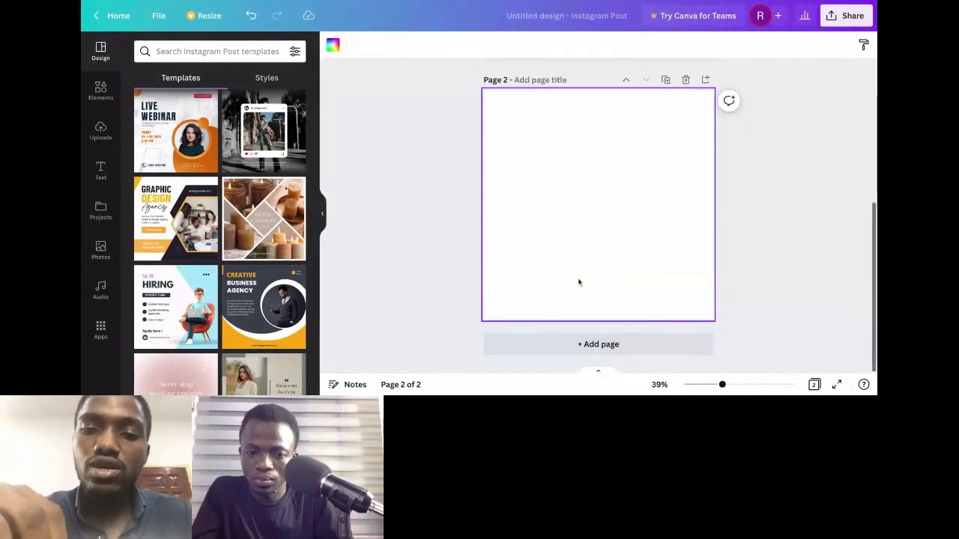
pyautogui.scroll(3, 578, 282)
pyautogui.click(669, 135)
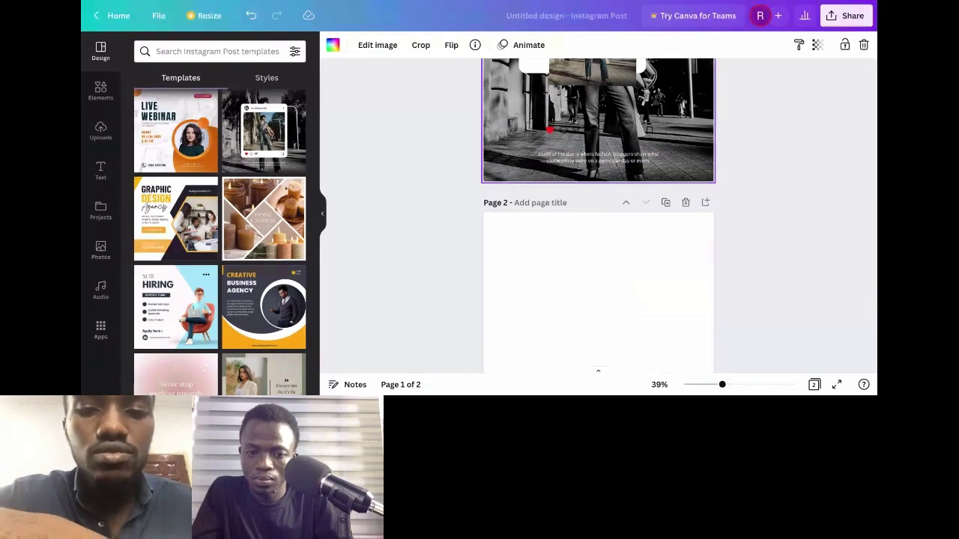
pyautogui.rightClick(534, 306)
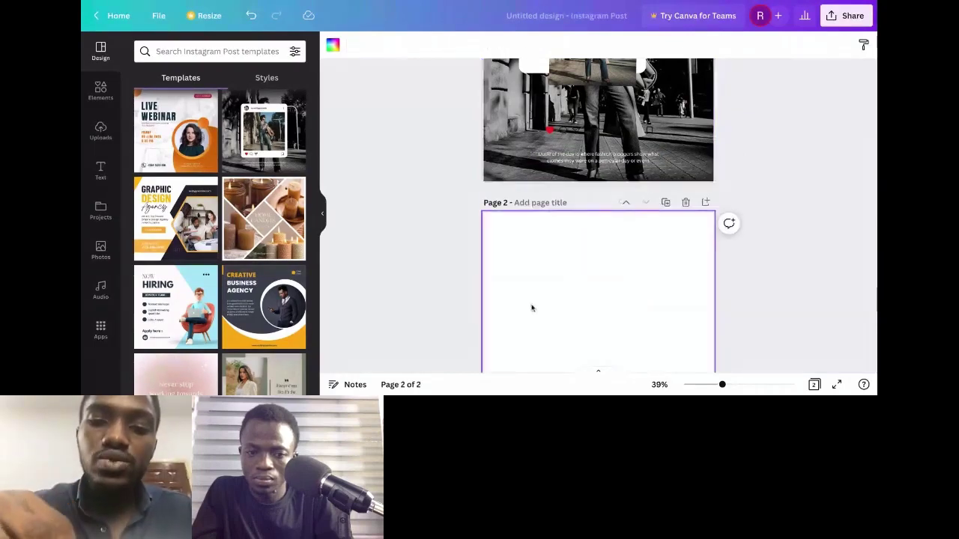
pyautogui.click(568, 318)
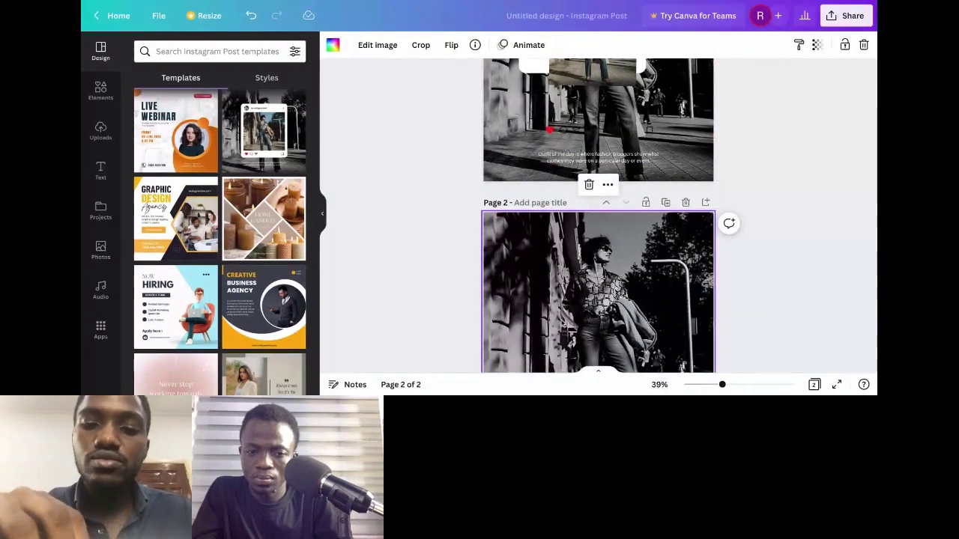
pyautogui.scroll(-3, 558, 306)
pyautogui.click(597, 247)
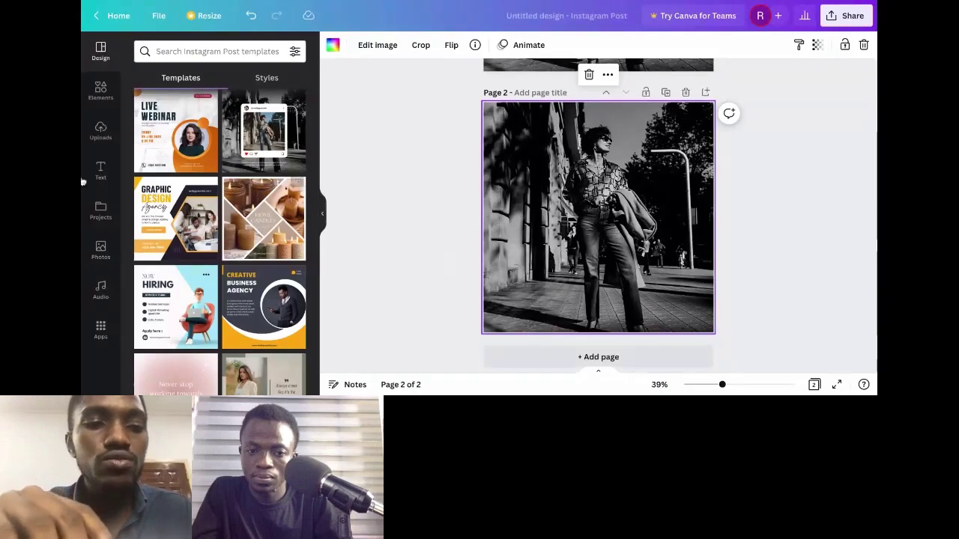
# Step: Add a text box to Page 2 from the Text panel and clear its placeholder
pyautogui.click(101, 90)
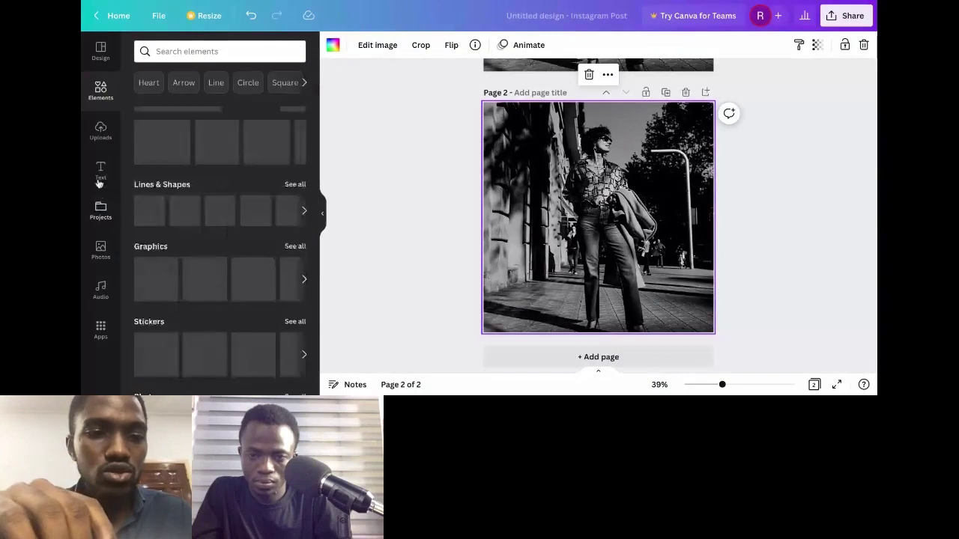
pyautogui.click(100, 171)
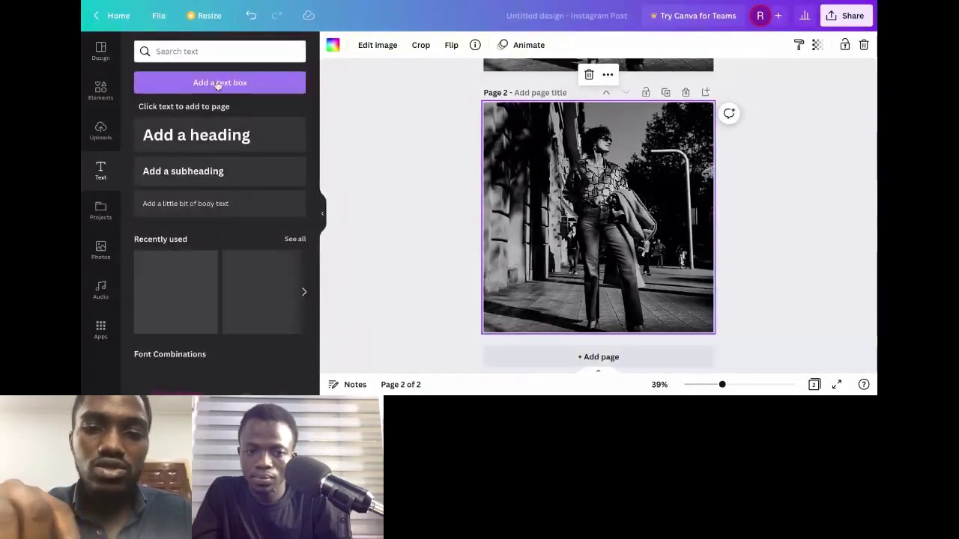
pyautogui.press('t')
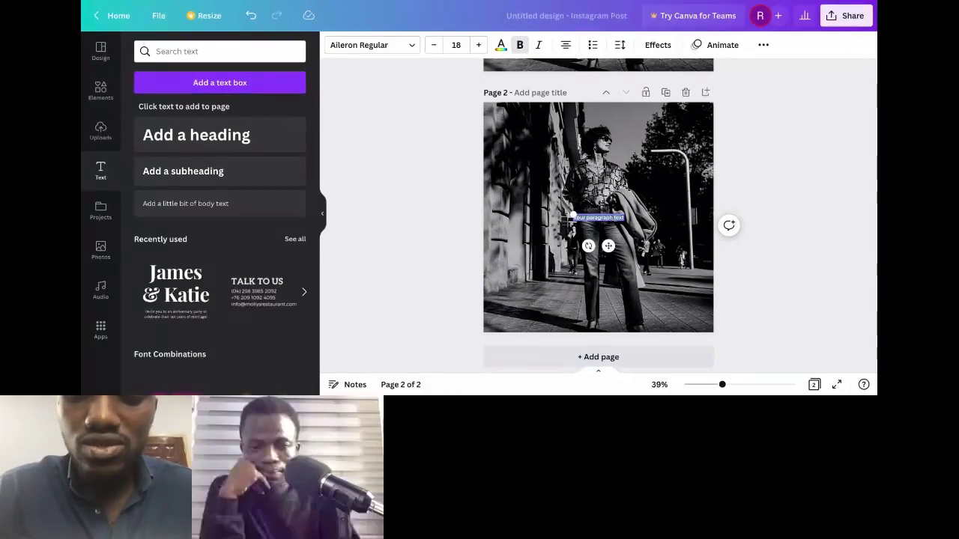
pyautogui.press('BackSpace')
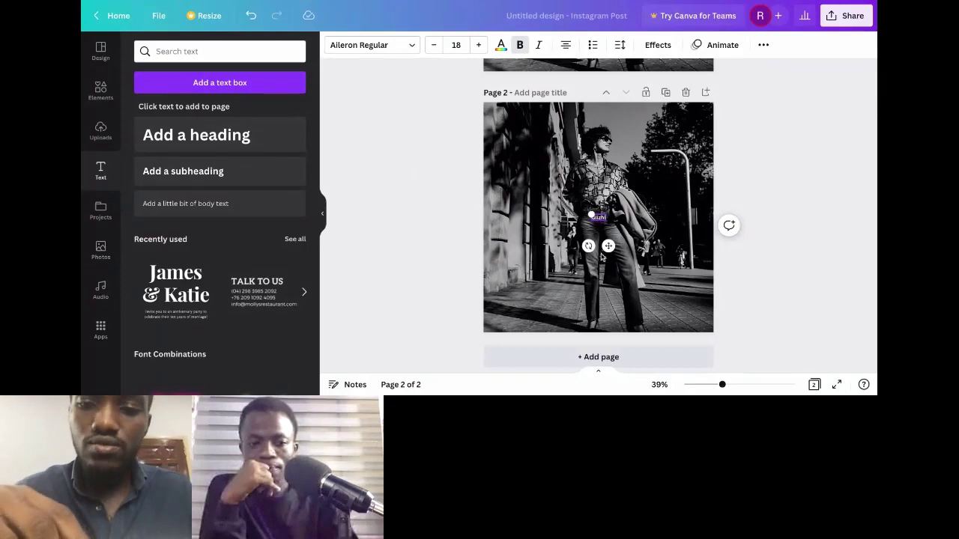
# Step: Reselect the Giizhi text, set its font size to 37, and open the font list
pyautogui.click(601, 226)
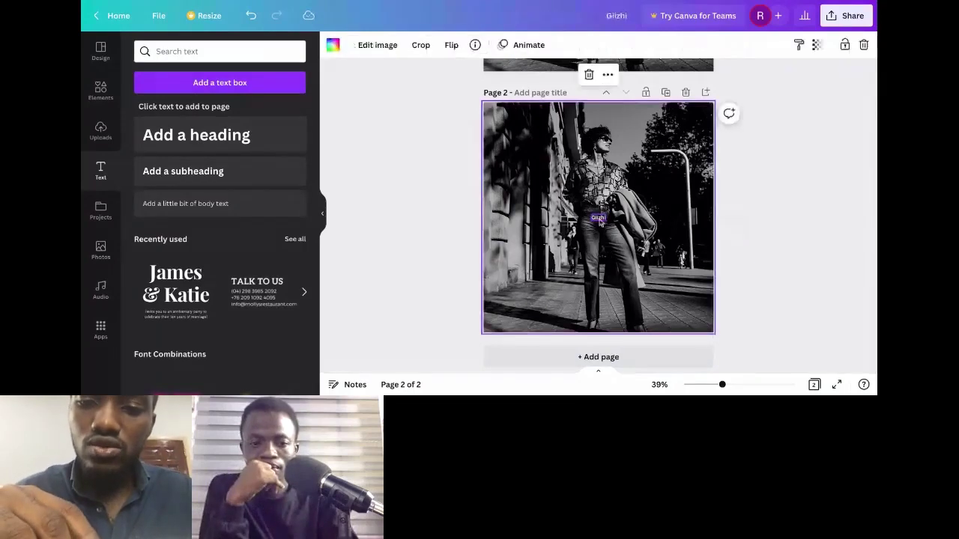
pyautogui.click(598, 217)
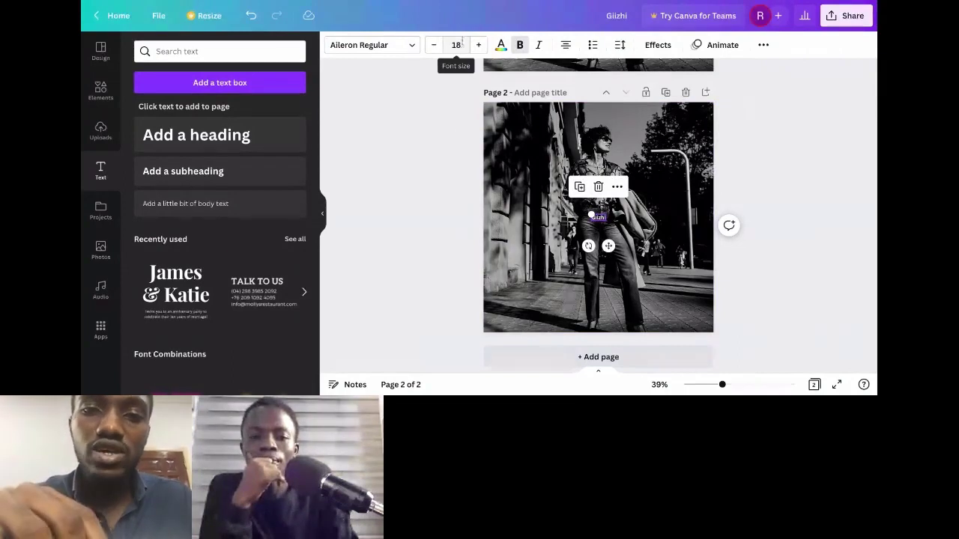
pyautogui.click(456, 45)
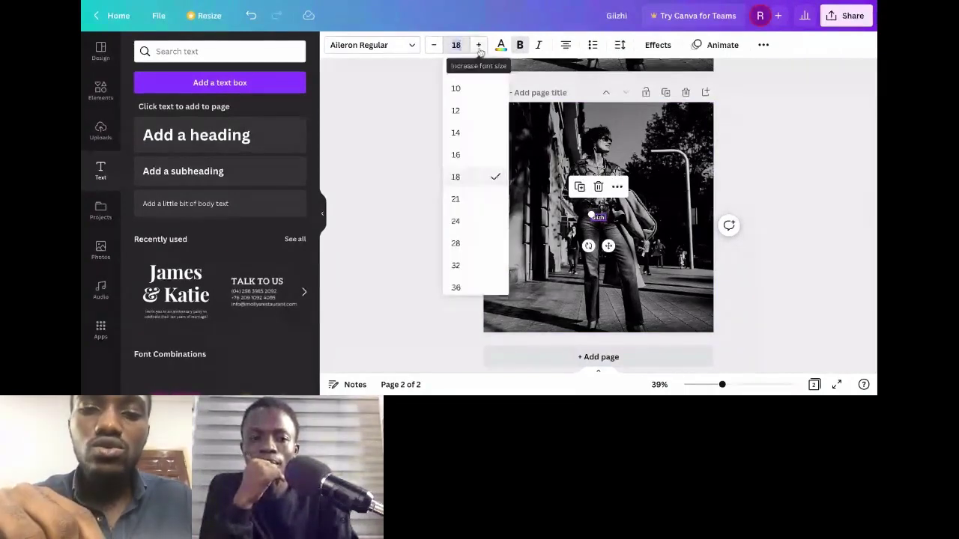
pyautogui.click(479, 45)
pyautogui.click(479, 45)
pyautogui.click(479, 45)
pyautogui.click(479, 45)
pyautogui.click(479, 45)
pyautogui.click(478, 45)
pyautogui.click(433, 45)
pyautogui.click(433, 45)
pyautogui.click(433, 45)
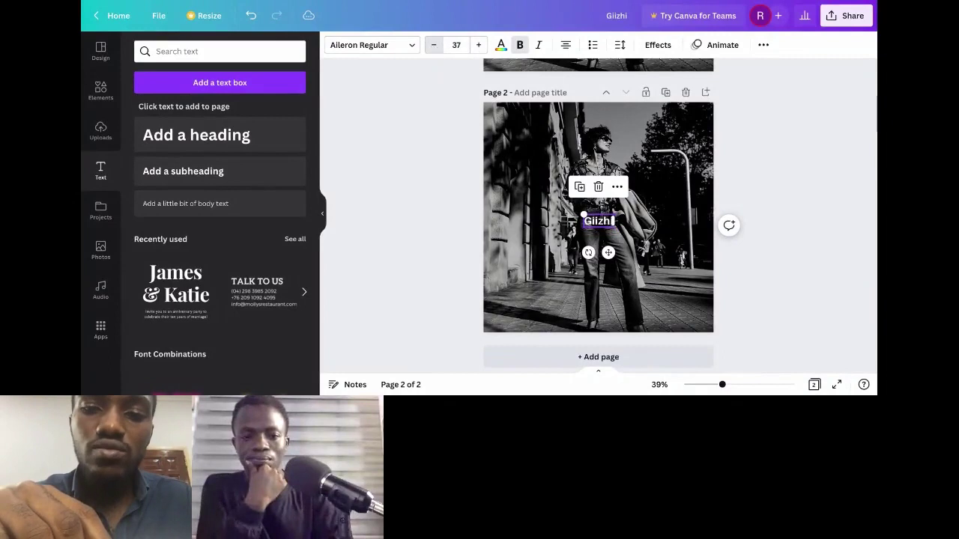
pyautogui.click(407, 45)
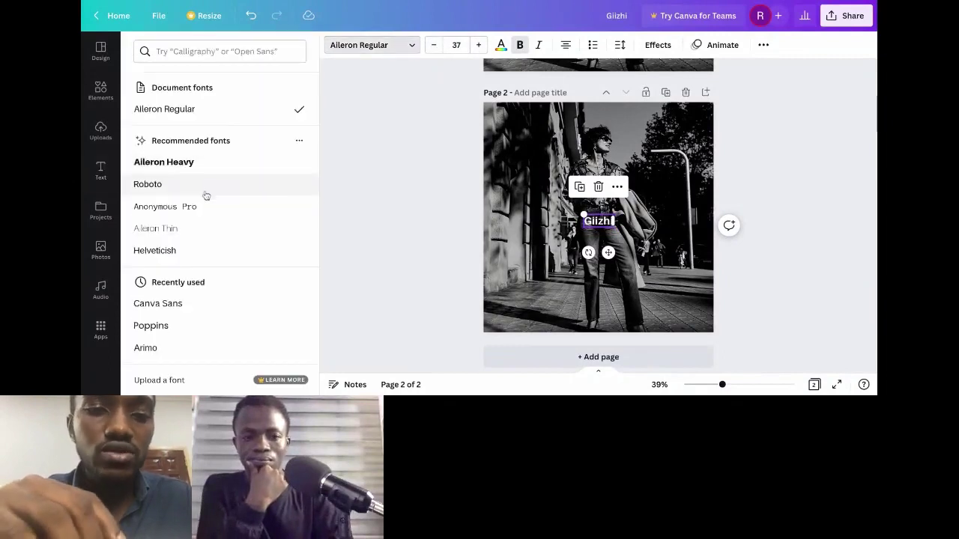
# Step: Choose Archivo Black for the Giizhi text from the font list
pyautogui.scroll(-4, 206, 195)
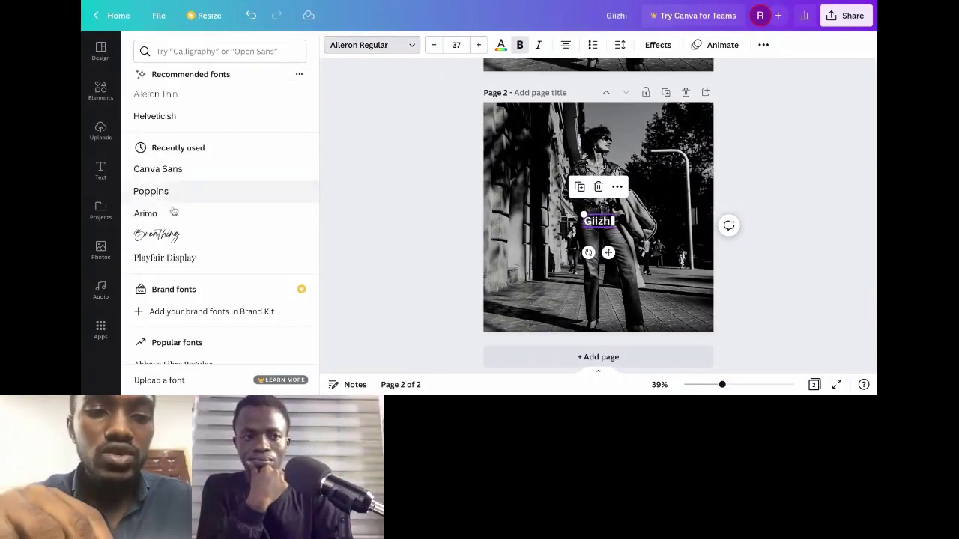
pyautogui.scroll(-3, 173, 211)
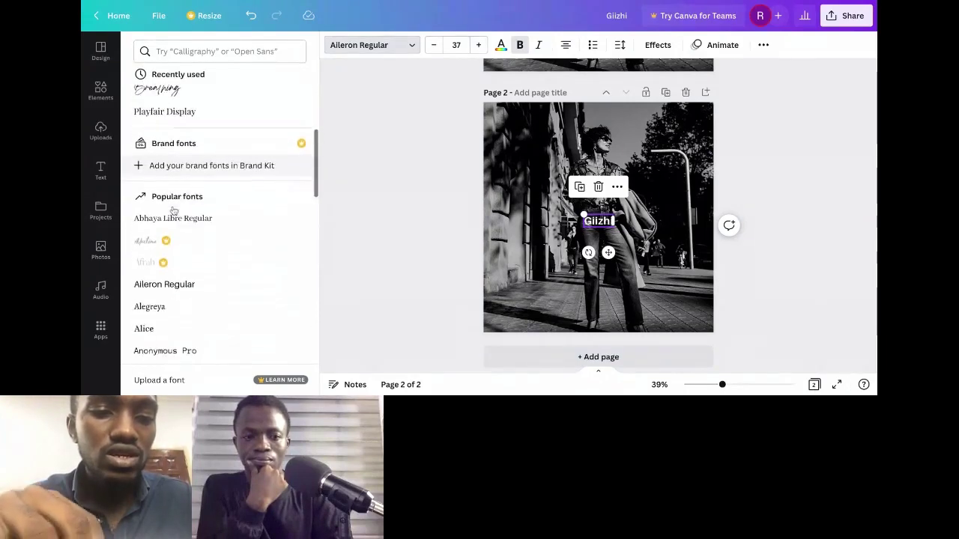
pyautogui.scroll(-3, 173, 212)
pyautogui.scroll(-4, 184, 153)
pyautogui.scroll(1, 184, 154)
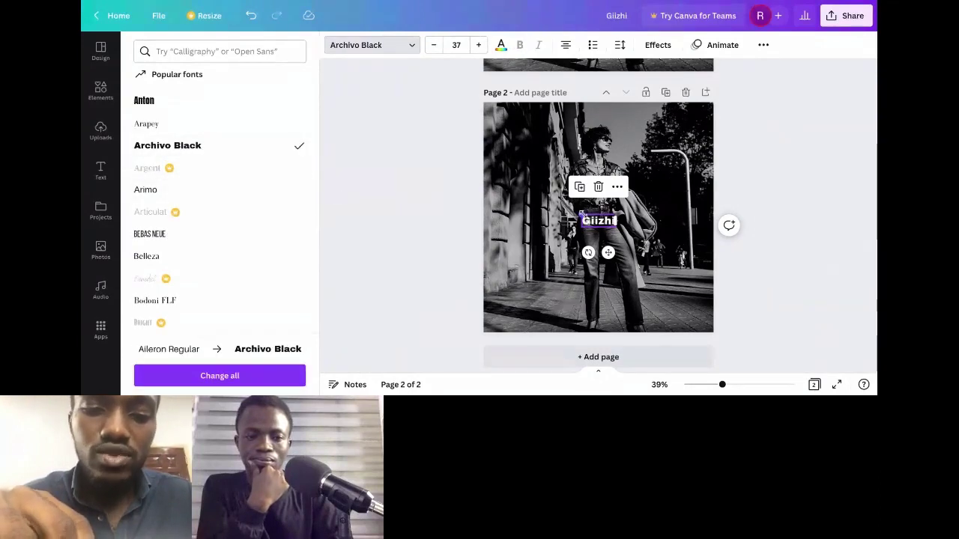
# Step: Scale Giizhi up to size 146 and move it to the centre of the photo
pyautogui.moveTo(581, 214); pyautogui.dragTo(483, 178)
pyautogui.moveTo(549, 203); pyautogui.dragTo(598, 203)
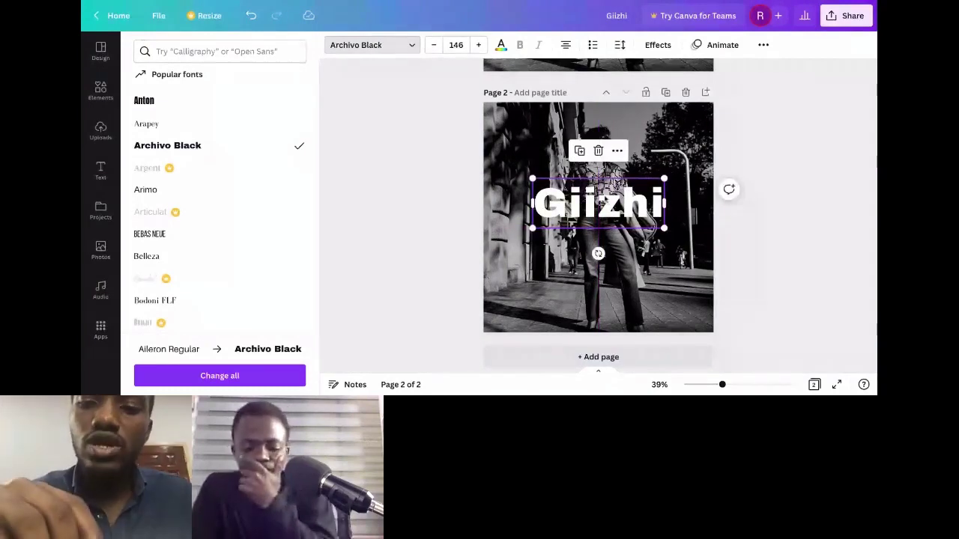
pyautogui.moveTo(598, 203); pyautogui.dragTo(589, 197)
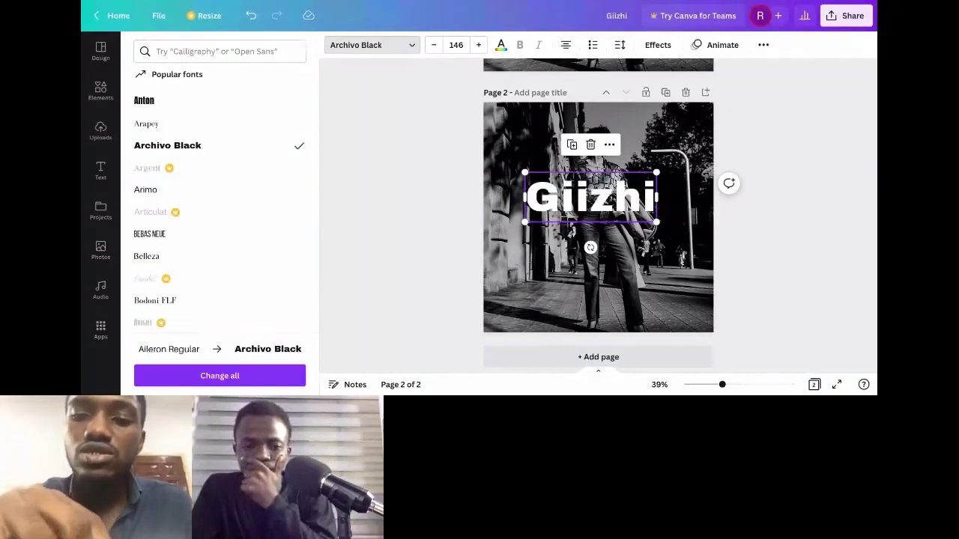
pyautogui.press('Escape')
# Step: Recentre the Giizhi text box horizontally on the photo and bring up the Elements library
pyautogui.click(688, 196)
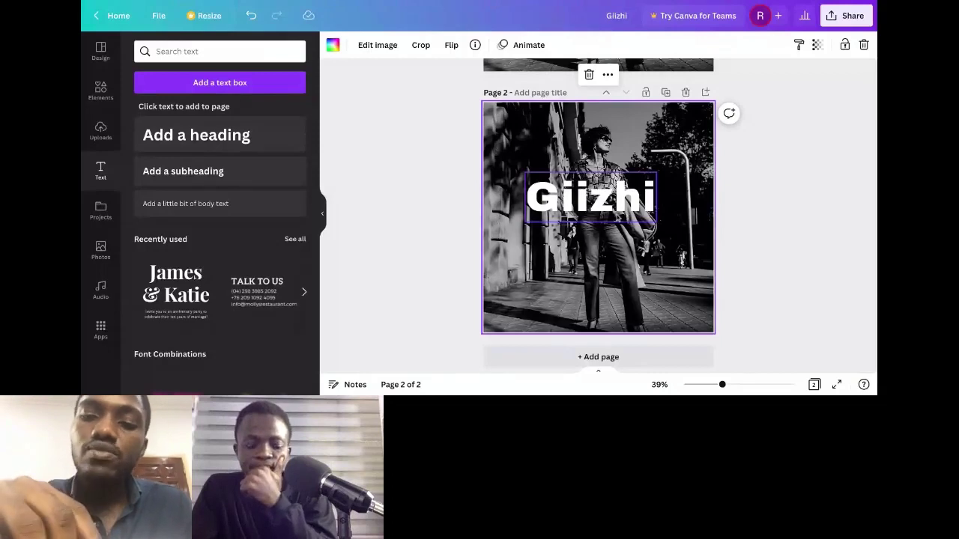
pyautogui.click(591, 197)
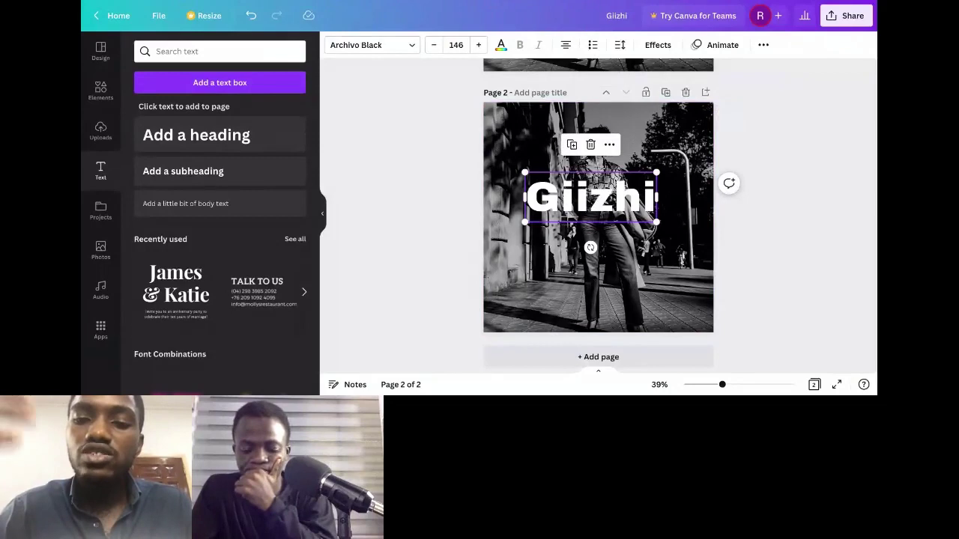
pyautogui.moveTo(591, 197); pyautogui.dragTo(598, 197)
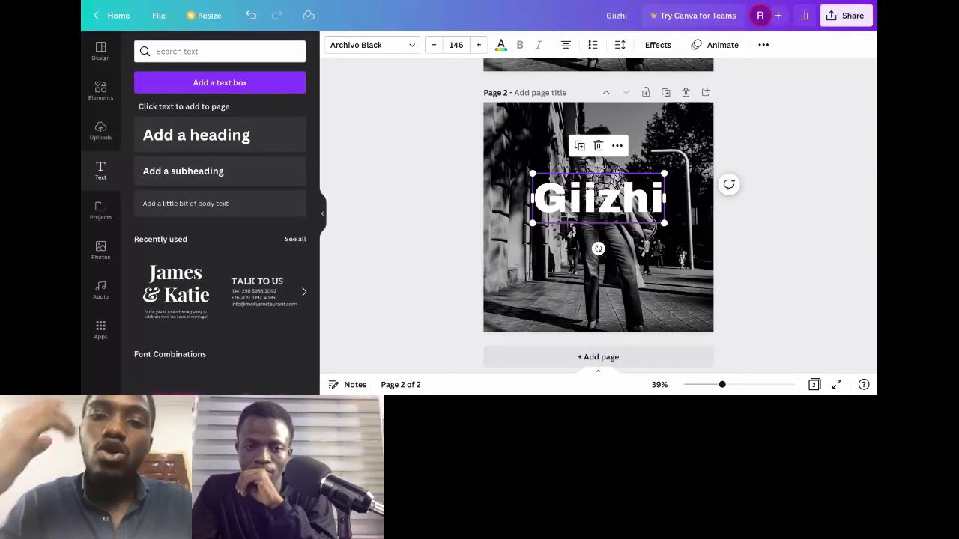
pyautogui.click(101, 210)
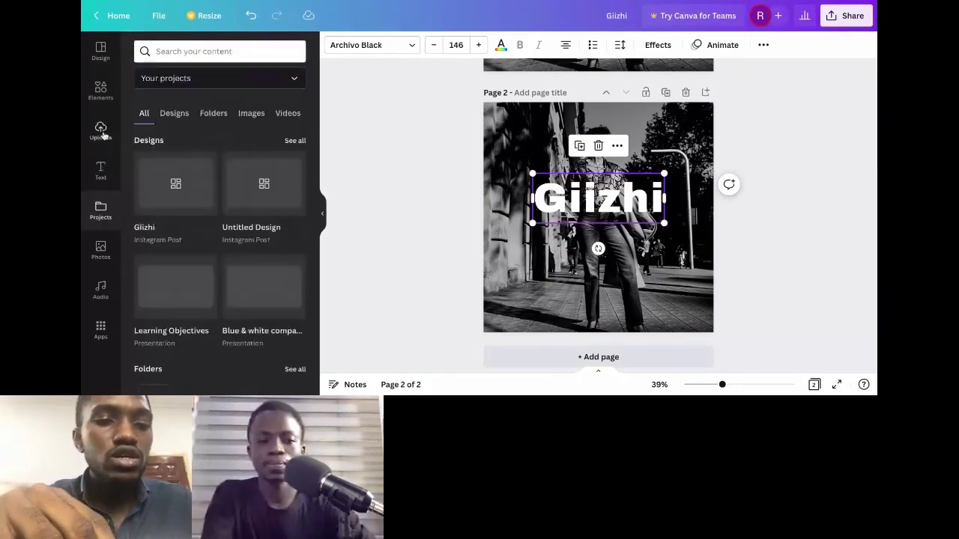
pyautogui.click(100, 93)
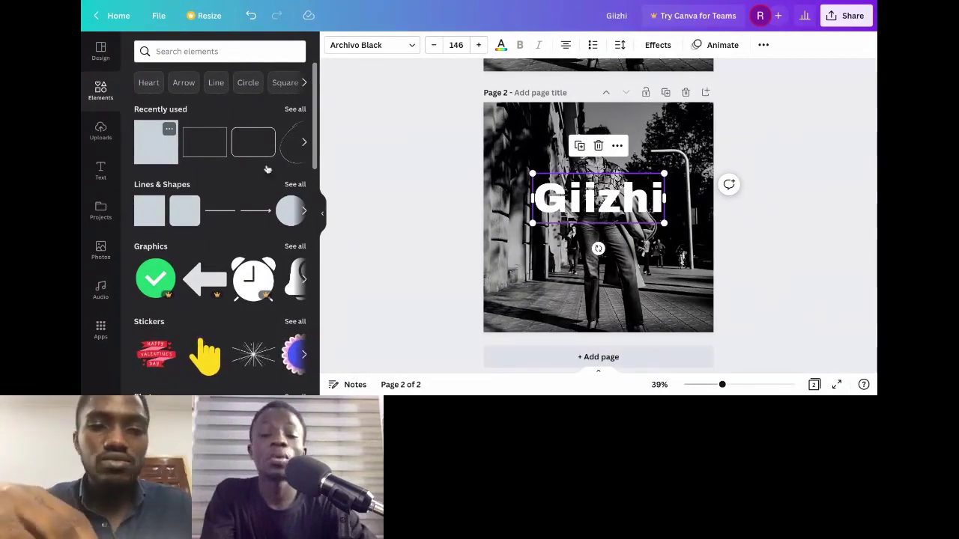
# Step: Add a square from Recently used and stretch it into a wide black bar behind Giizhi
pyautogui.click(156, 142)
pyautogui.moveTo(598, 253); pyautogui.dragTo(673, 203)
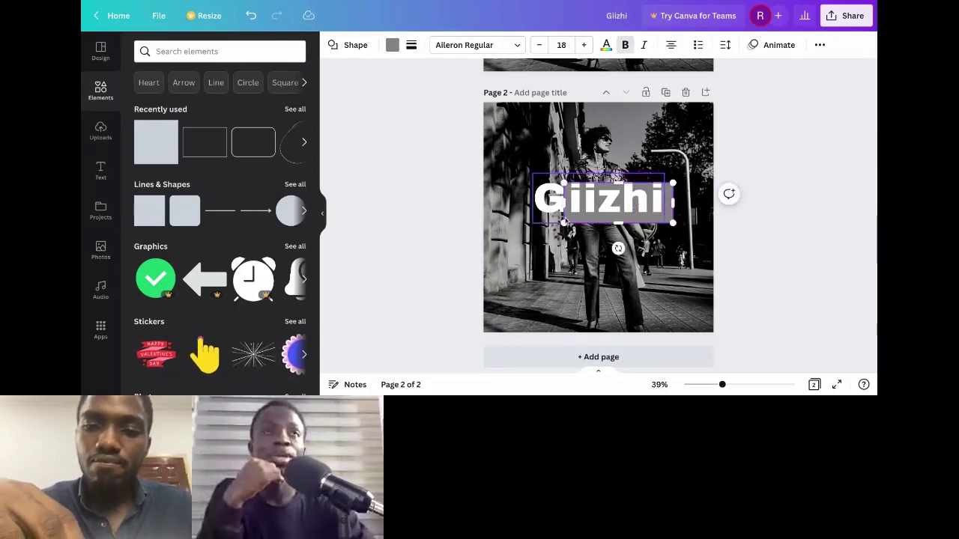
pyautogui.moveTo(604, 204); pyautogui.dragTo(598, 174)
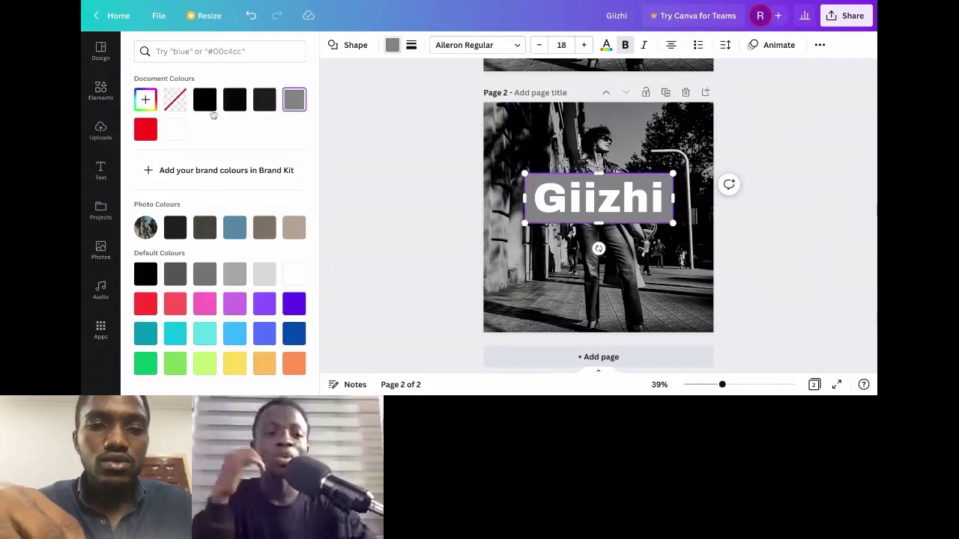
pyautogui.click(208, 109)
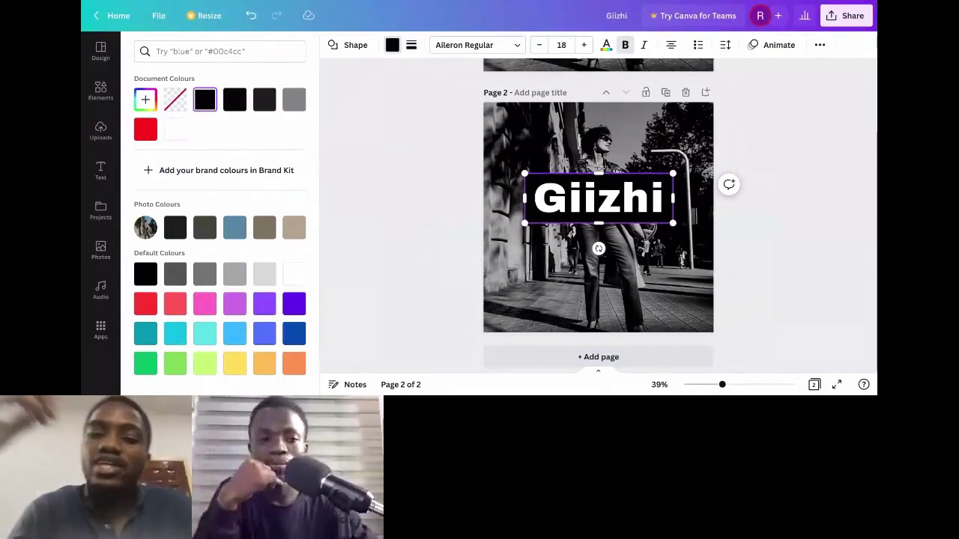
pyautogui.press('Escape')
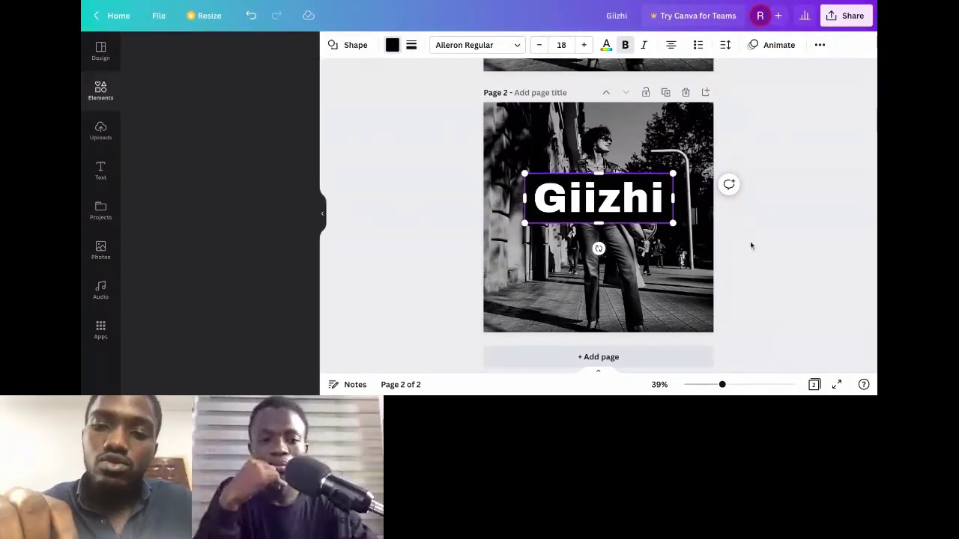
pyautogui.press('Escape')
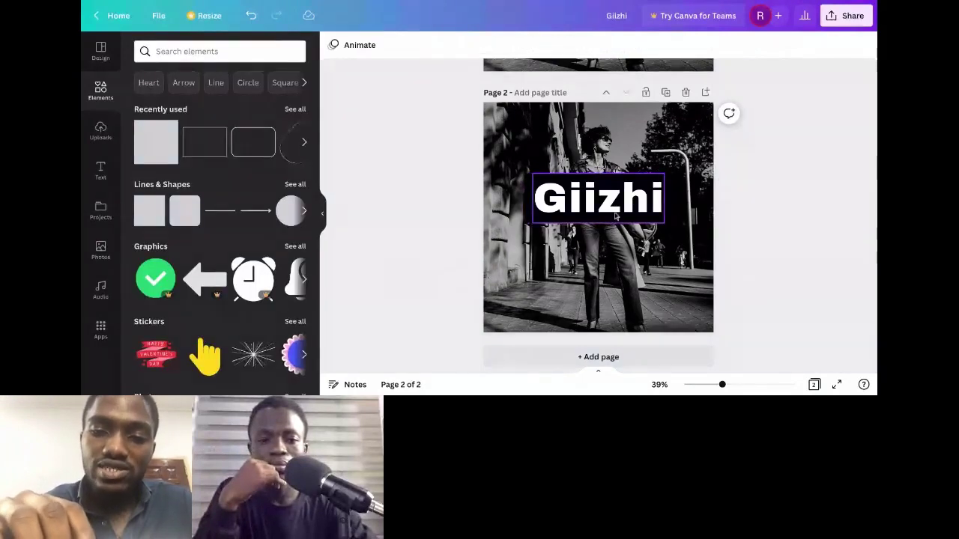
pyautogui.click(627, 224)
# Step: Shift Giizhi lower on the photo, then move aside and delete the black rectangle above it
pyautogui.moveTo(627, 223); pyautogui.dragTo(627, 285)
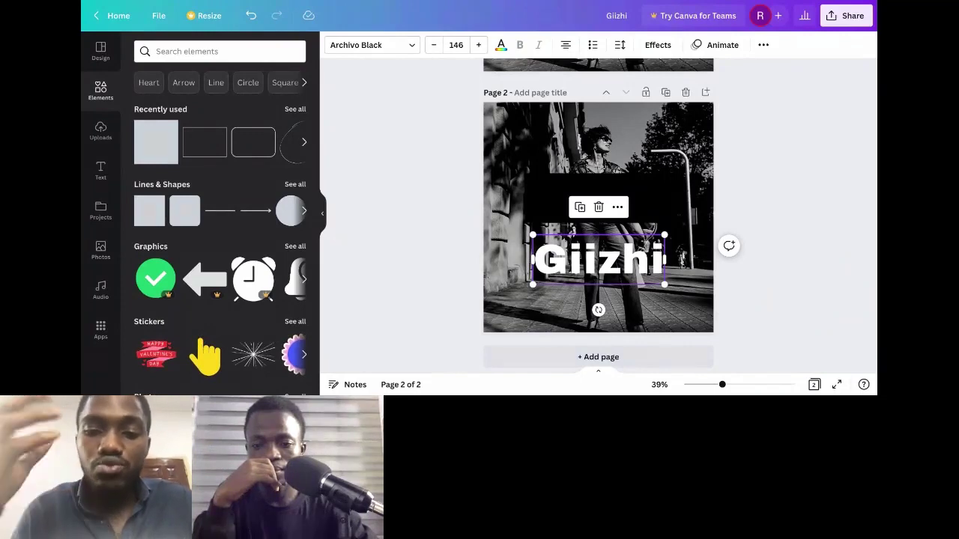
pyautogui.moveTo(598, 260); pyautogui.dragTo(598, 241)
pyautogui.click(599, 198)
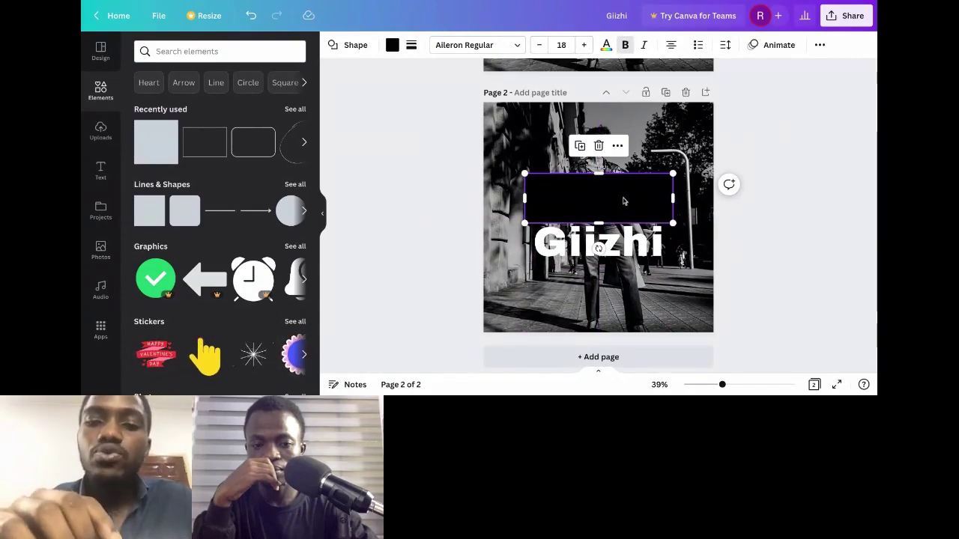
pyautogui.moveTo(623, 200); pyautogui.dragTo(599, 185)
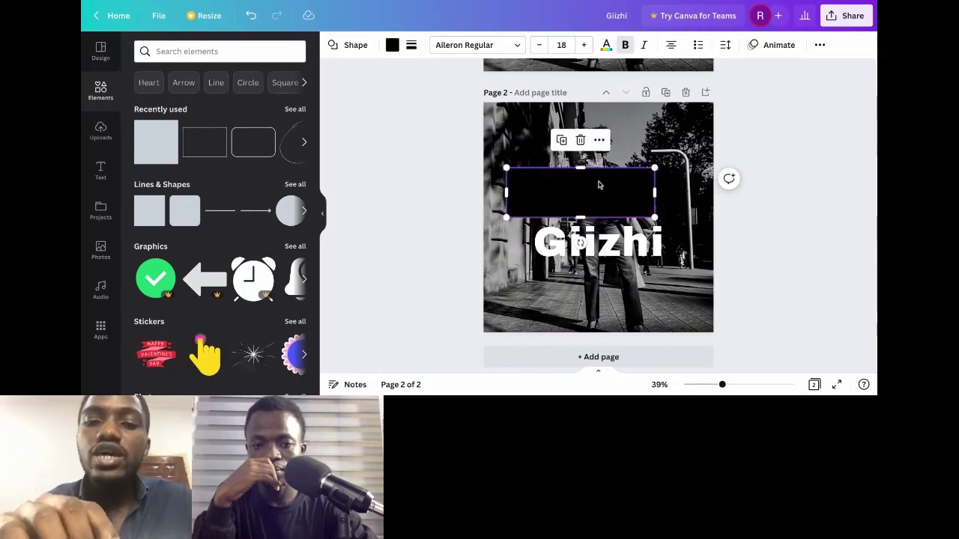
pyautogui.click(581, 140)
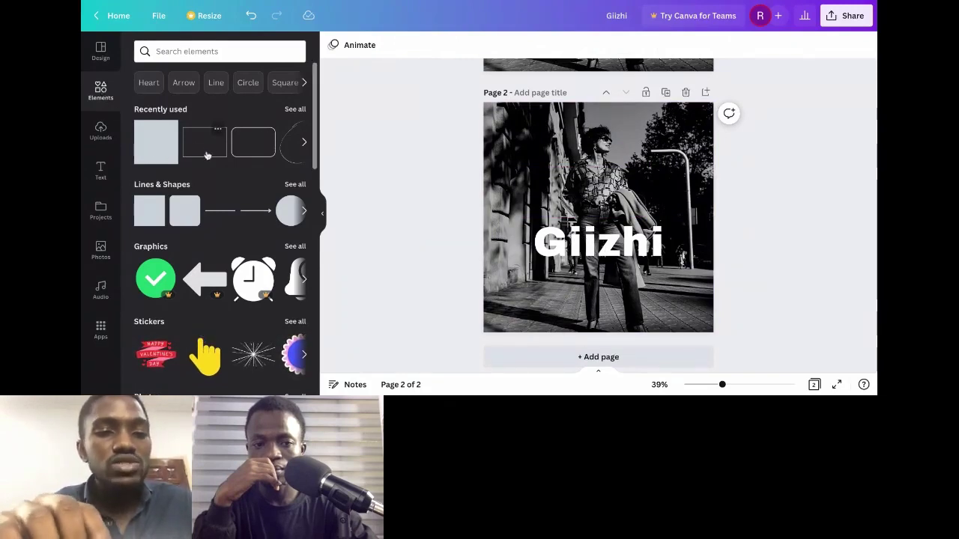
# Step: Add a square from Lines & Shapes, resize it, fill it black and widen it
pyautogui.click(294, 186)
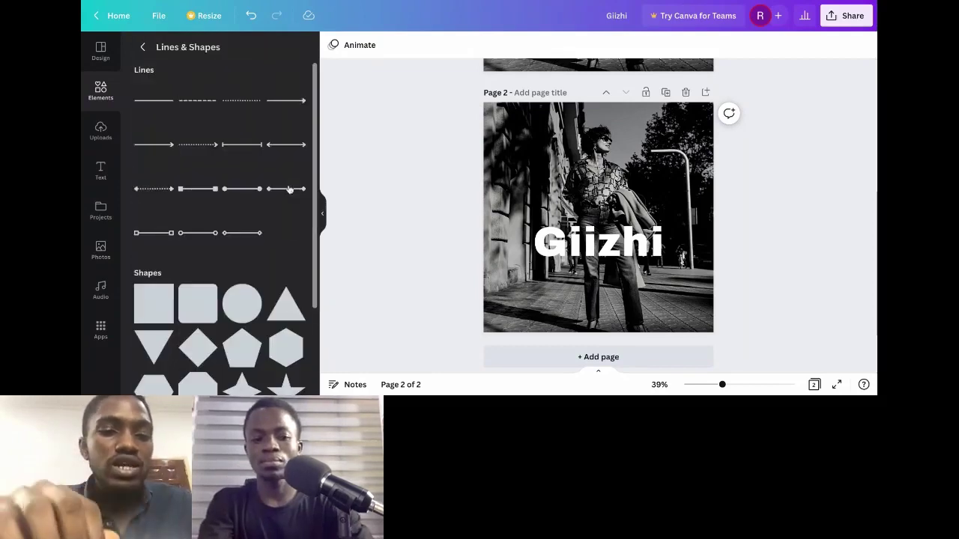
pyautogui.scroll(-5, 290, 189)
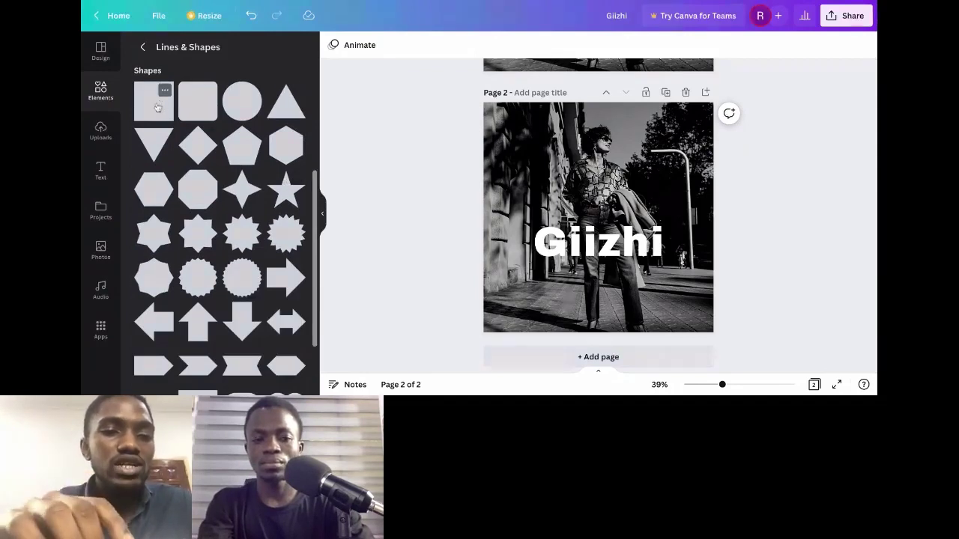
pyautogui.click(157, 108)
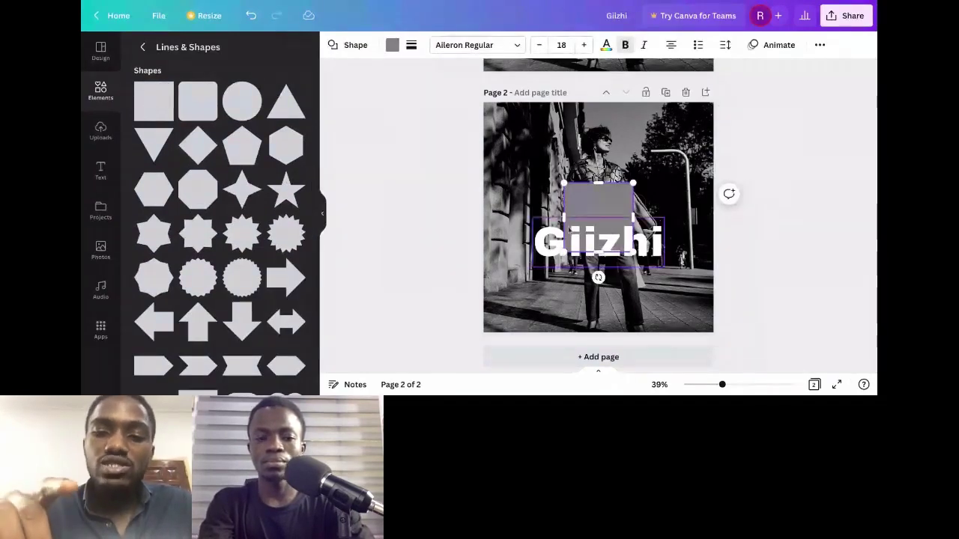
pyautogui.moveTo(563, 218); pyautogui.dragTo(514, 253)
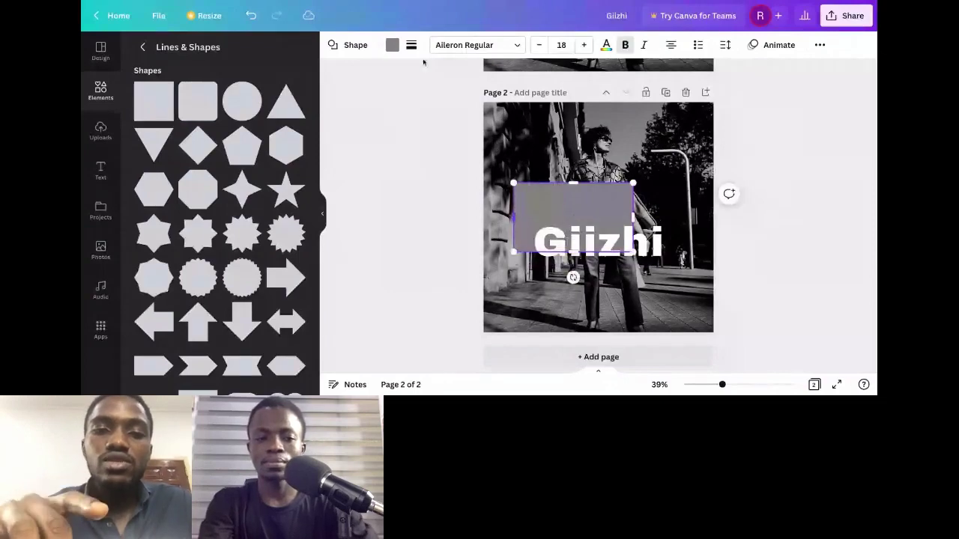
pyautogui.click(391, 44)
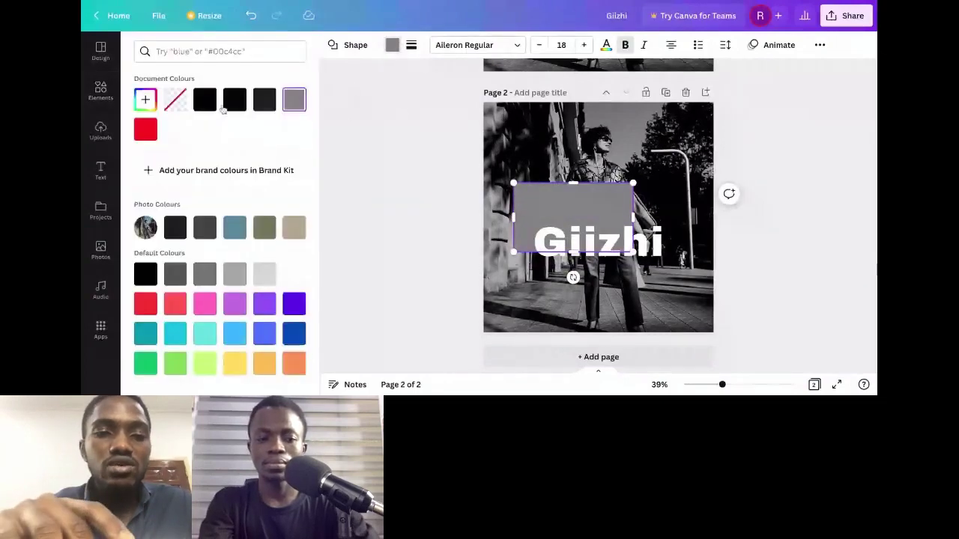
pyautogui.click(205, 100)
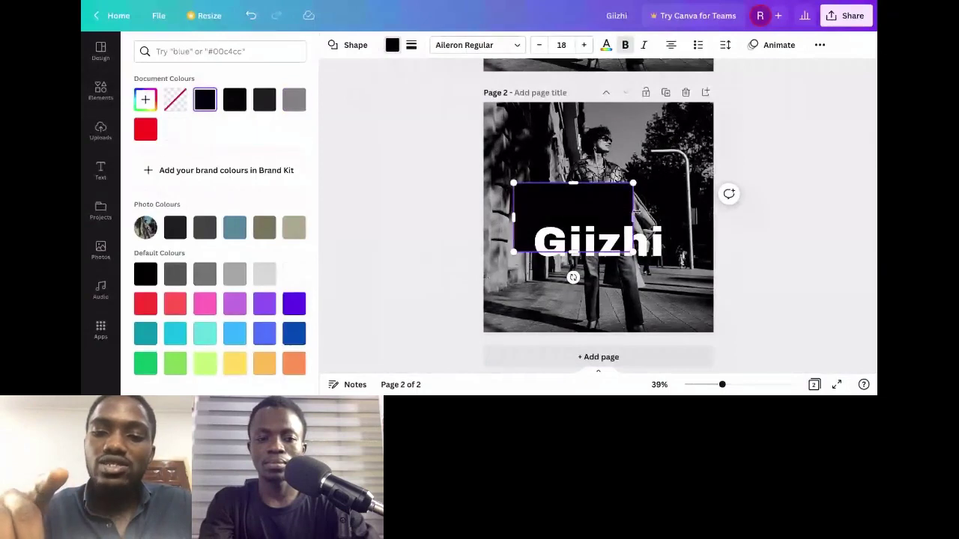
pyautogui.moveTo(633, 217); pyautogui.dragTo(630, 177)
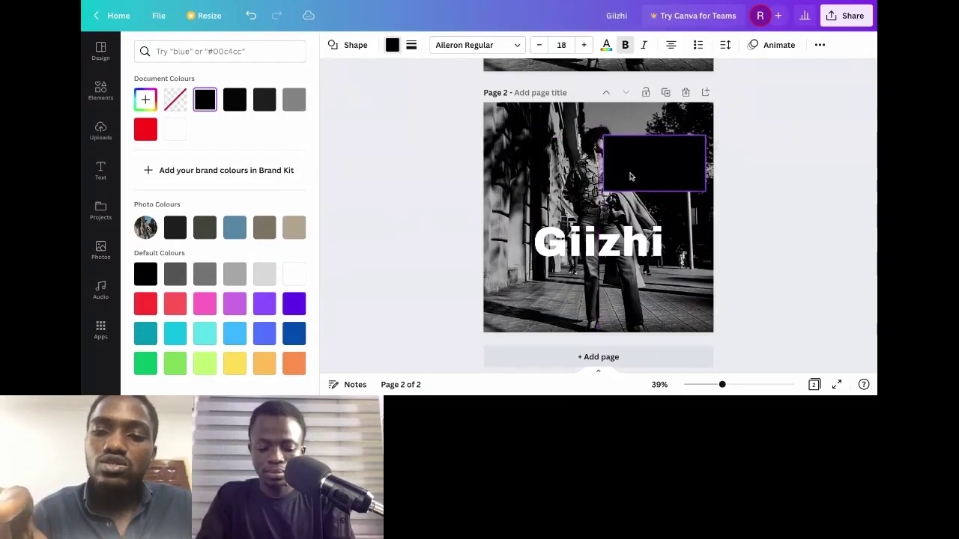
# Step: Try shrinking the Giizhi text over the black box, undo it, and reselect the box
pyautogui.click(599, 241)
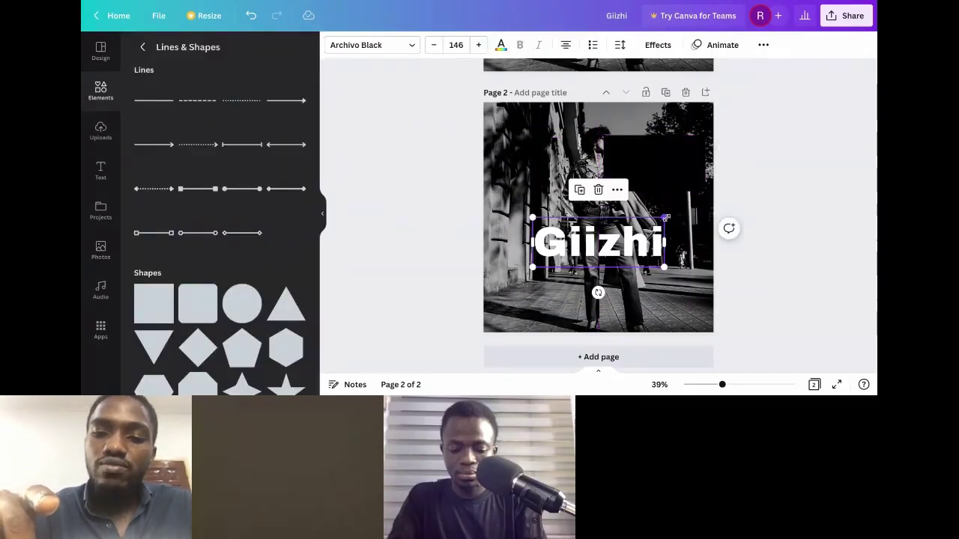
pyautogui.moveTo(665, 218); pyautogui.dragTo(604, 242)
pyautogui.hotkey('ctrl', 'z')
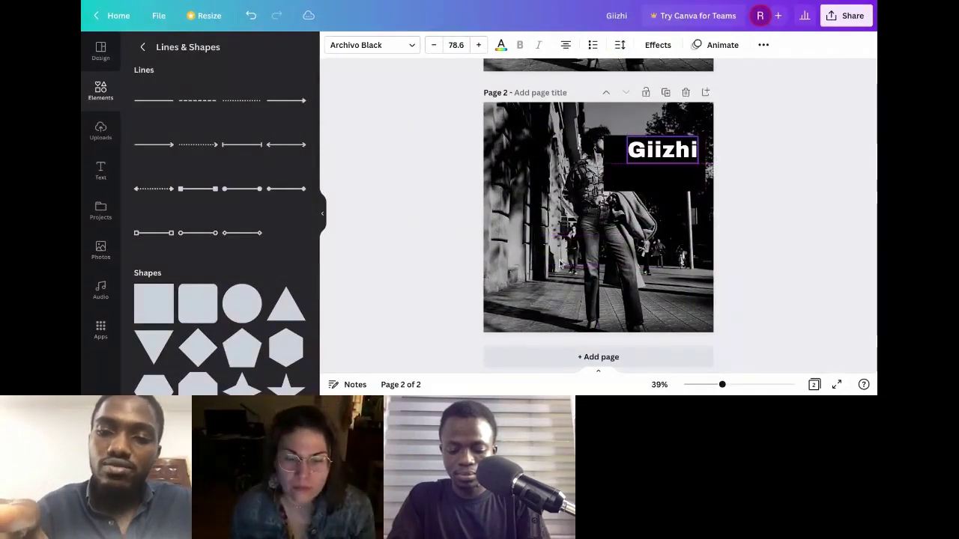
pyautogui.click(674, 228)
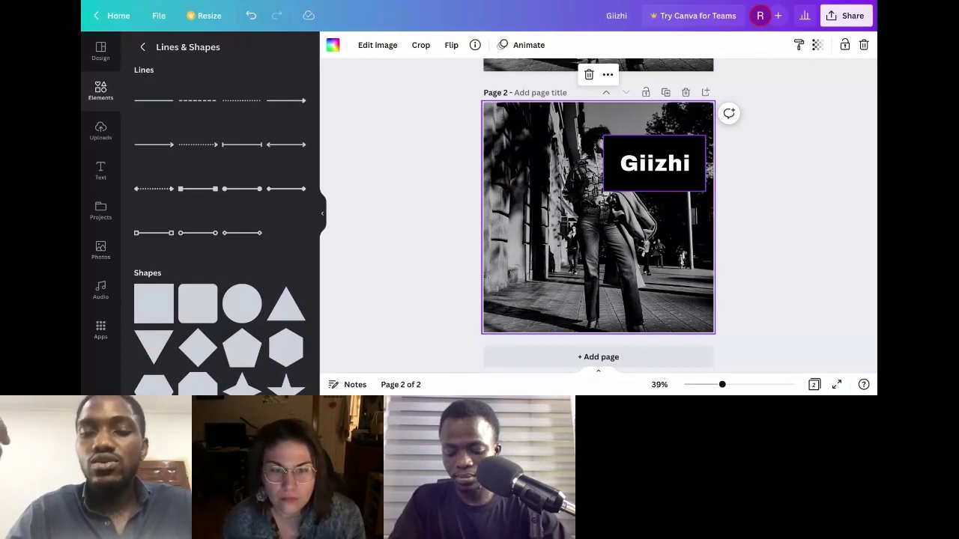
pyautogui.click(613, 188)
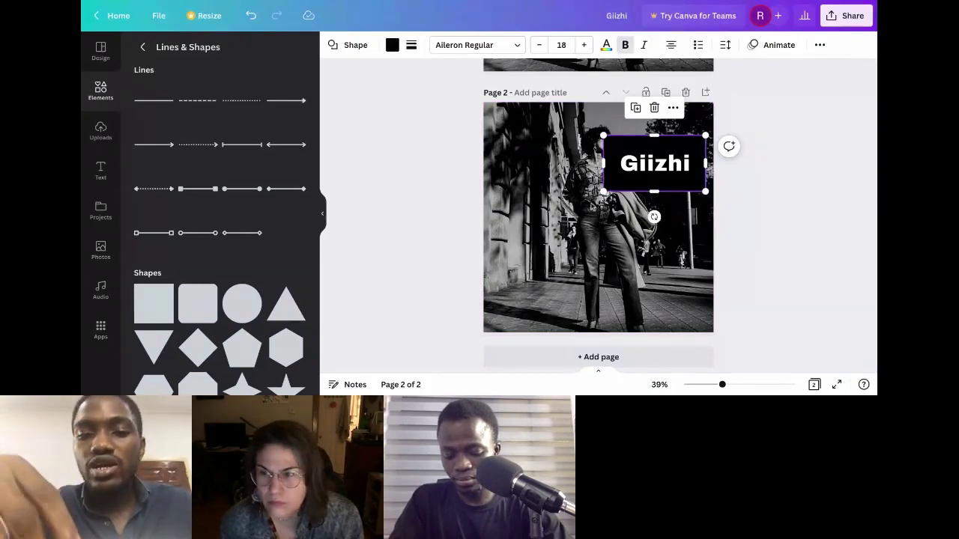
pyautogui.click(605, 263)
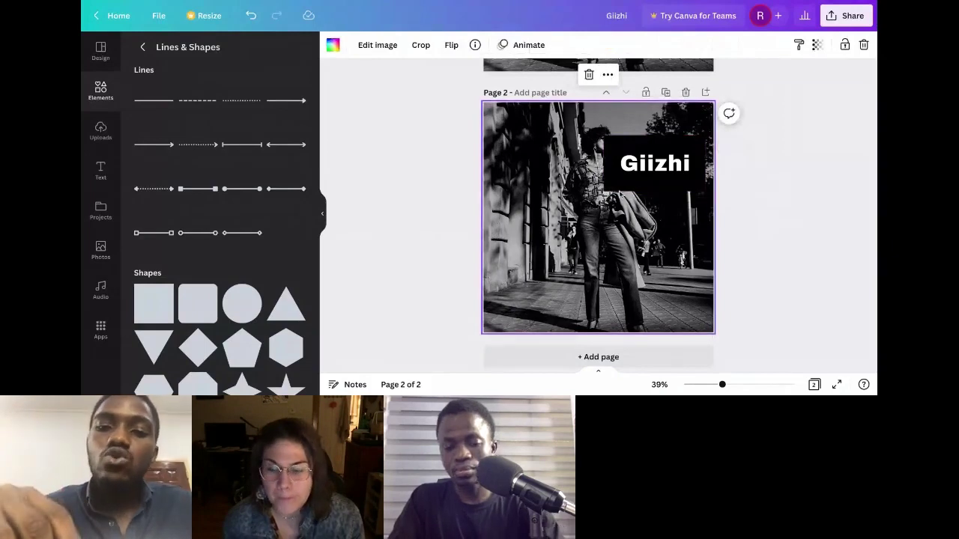
pyautogui.click(617, 190)
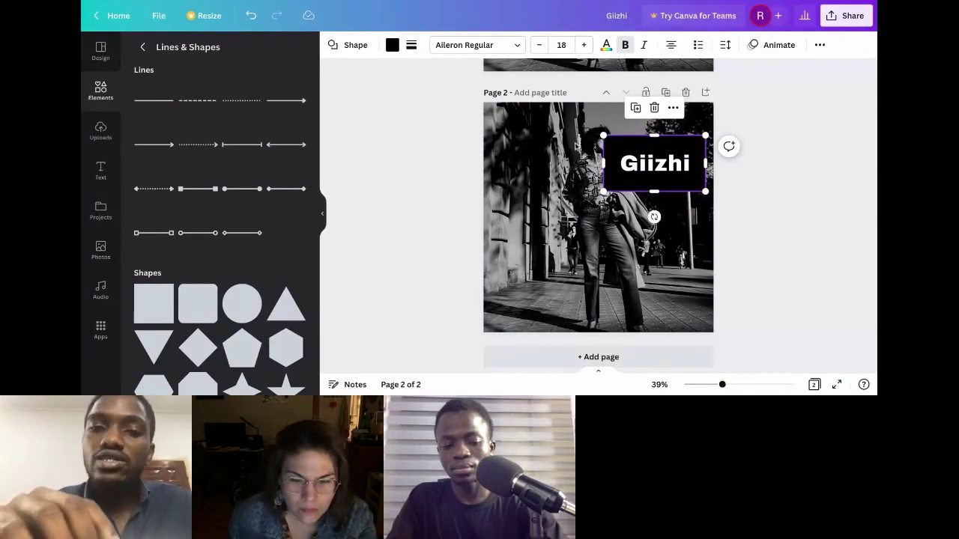
pyautogui.click(820, 45)
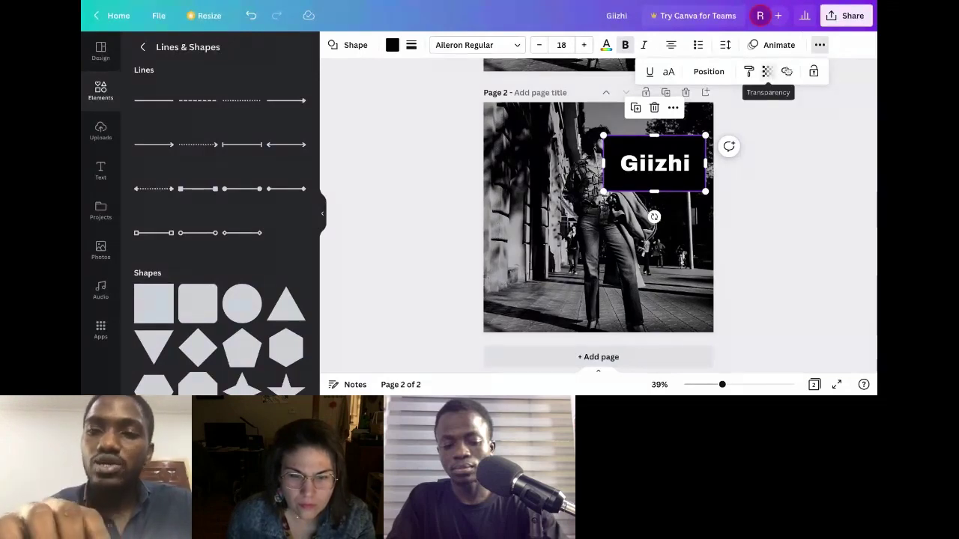
# Step: Set the black box behind Giizhi to transparency 38
pyautogui.click(821, 46)
pyautogui.click(795, 163)
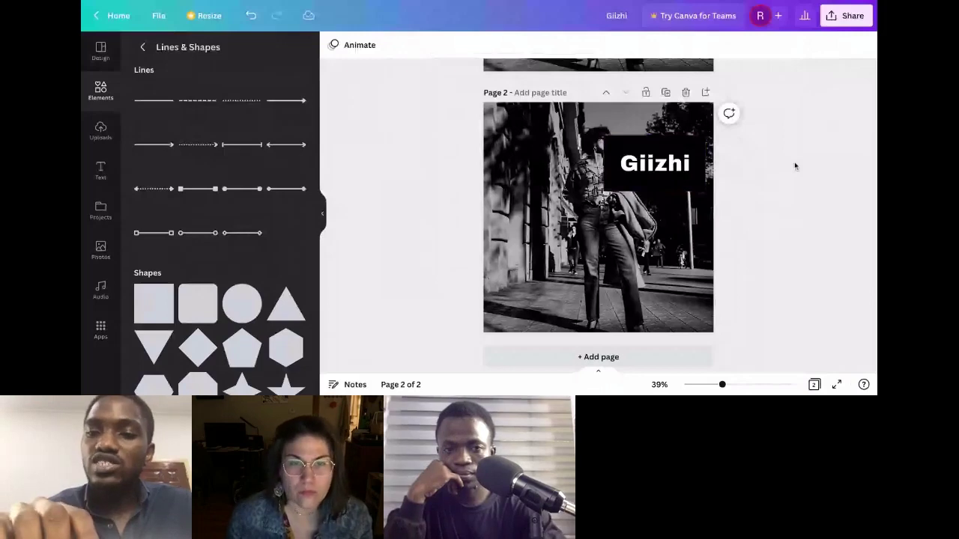
pyautogui.moveTo(765, 115); pyautogui.dragTo(715, 116)
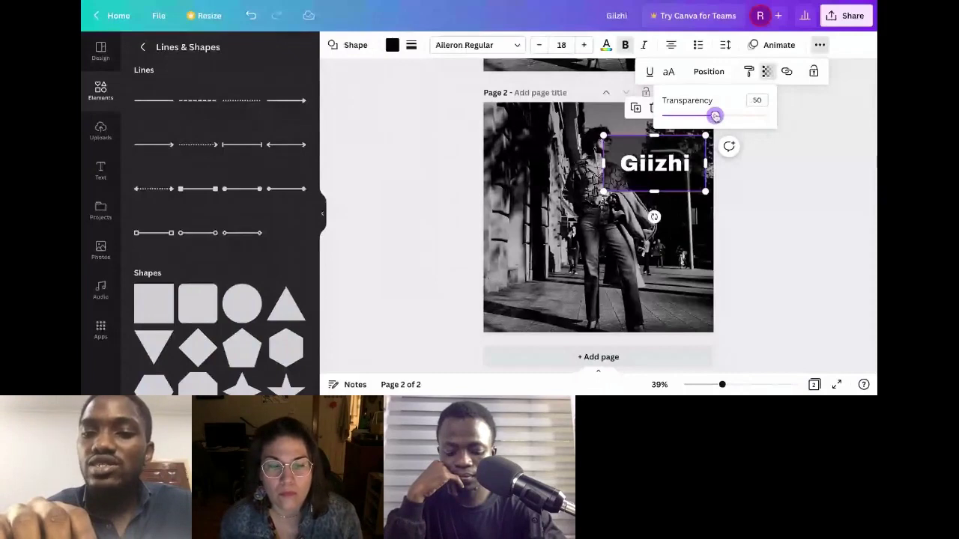
pyautogui.moveTo(715, 116); pyautogui.dragTo(702, 115)
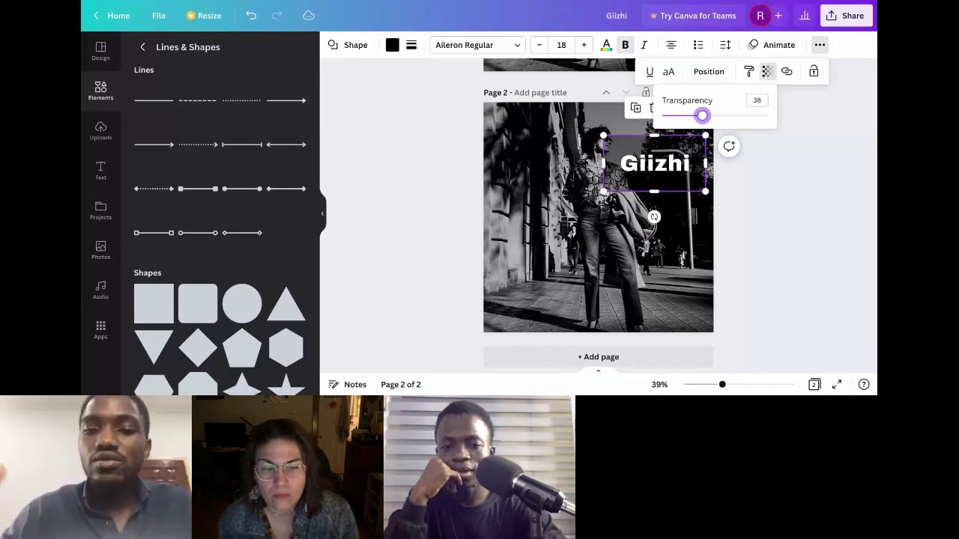
pyautogui.click(555, 284)
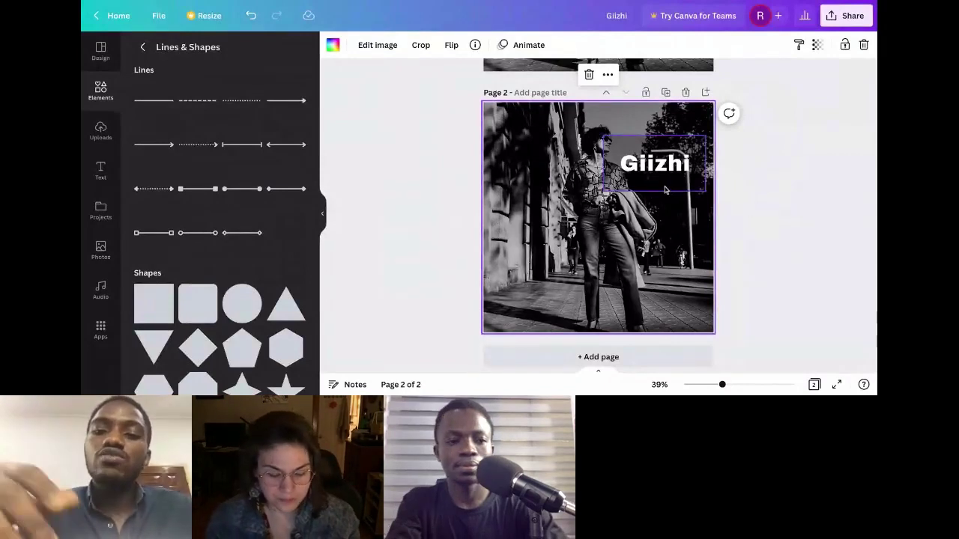
# Step: Lower the transparency of the box behind Giizhi from 100 to 26
pyautogui.click(650, 182)
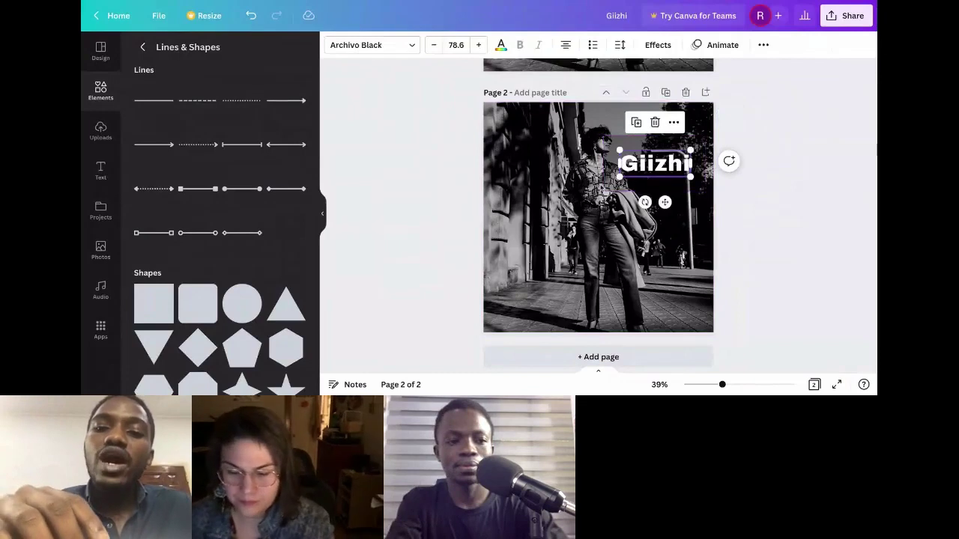
pyautogui.click(652, 183)
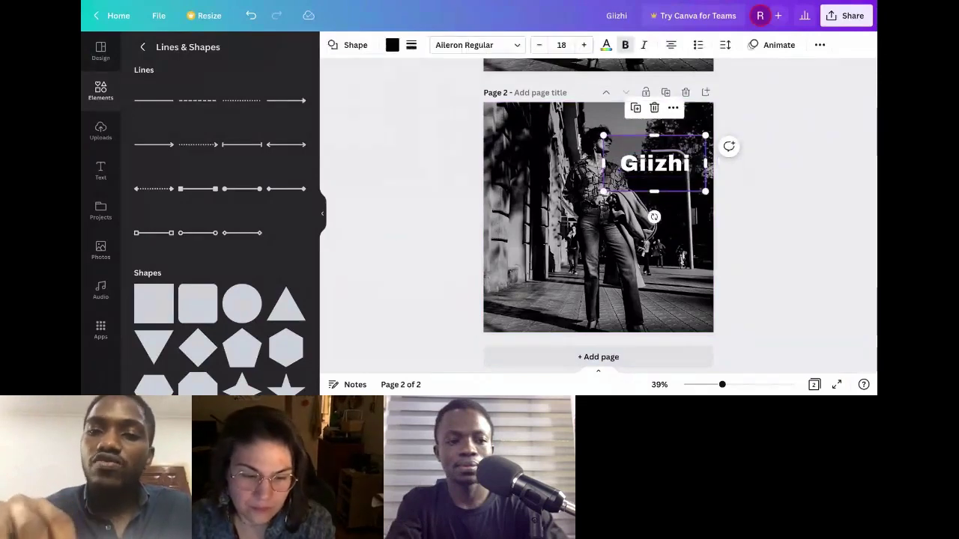
pyautogui.click(820, 44)
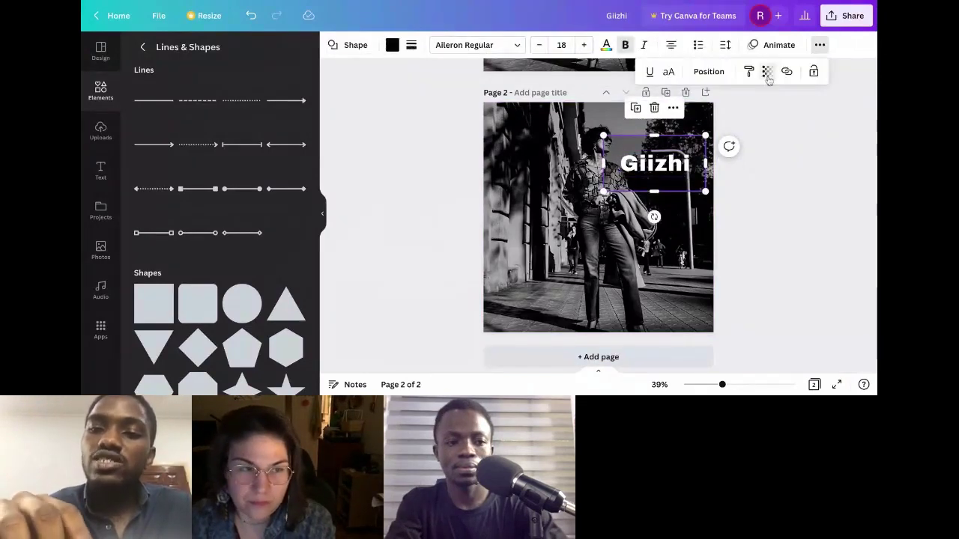
pyautogui.click(767, 73)
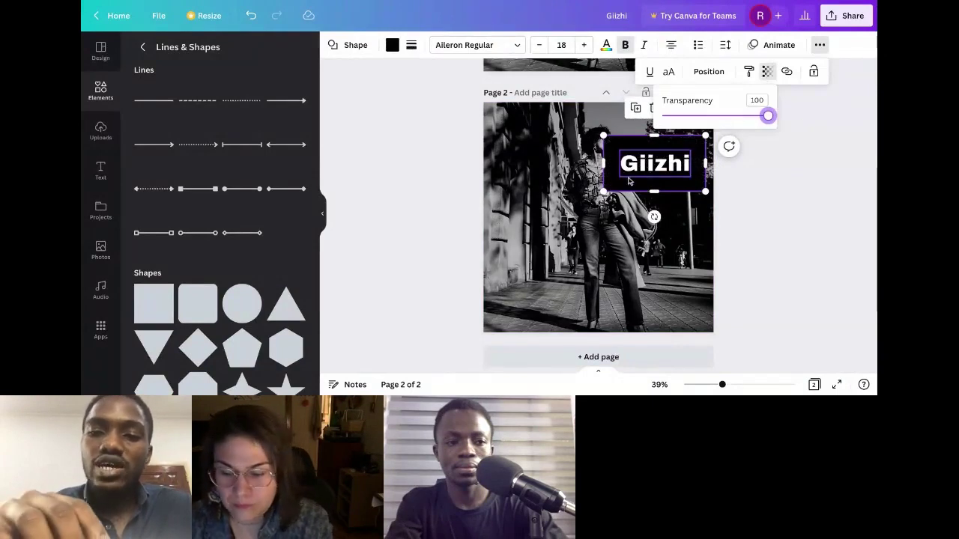
pyautogui.click(630, 181)
pyautogui.click(610, 188)
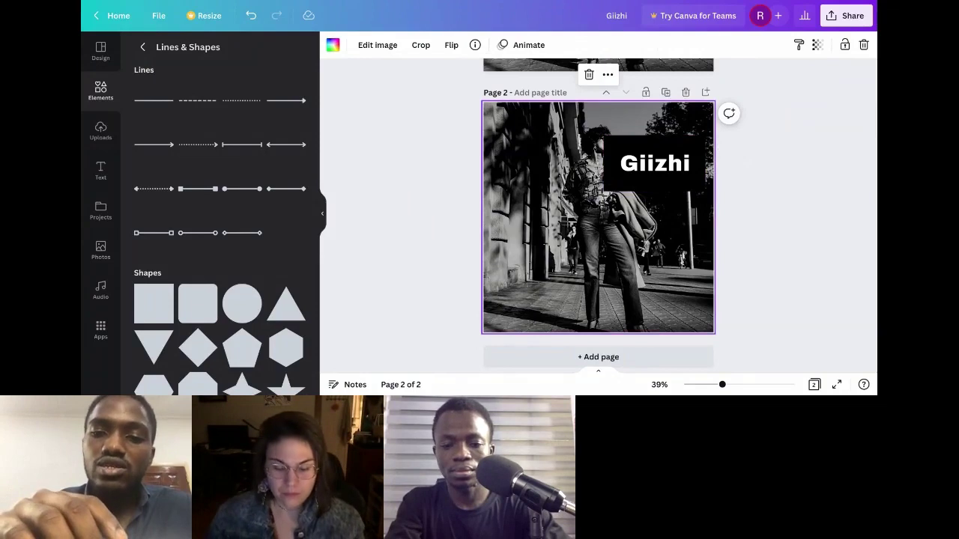
pyautogui.click(635, 187)
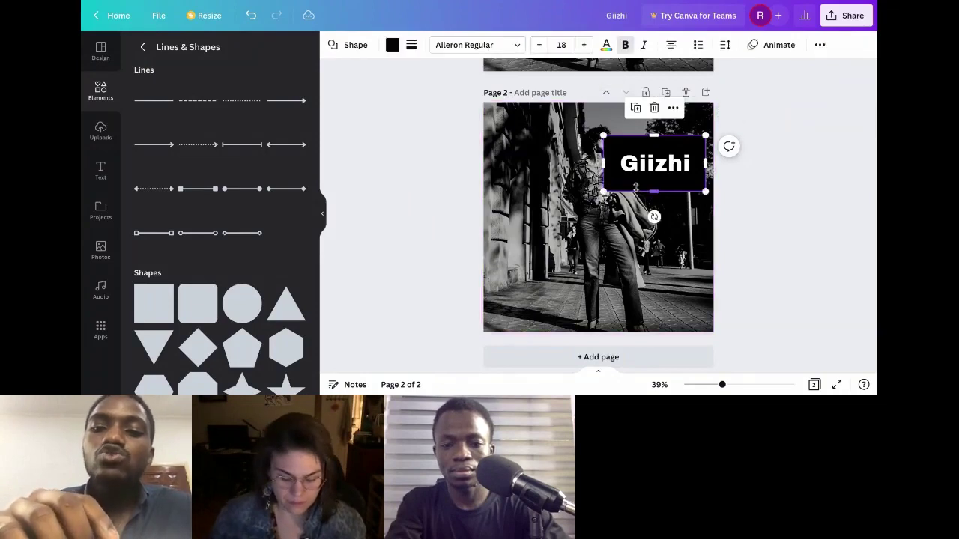
pyautogui.click(819, 43)
pyautogui.click(767, 71)
pyautogui.moveTo(766, 115); pyautogui.dragTo(689, 116)
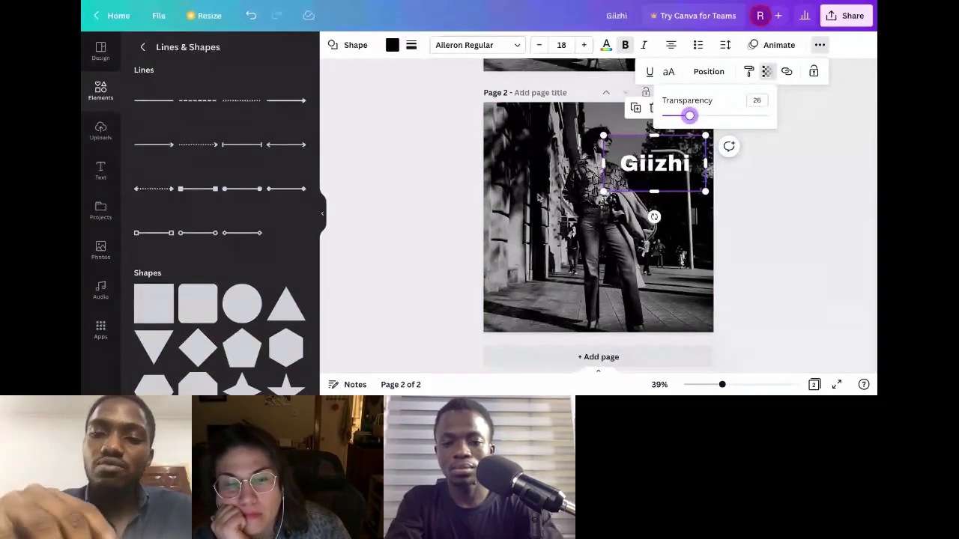
pyautogui.click(541, 195)
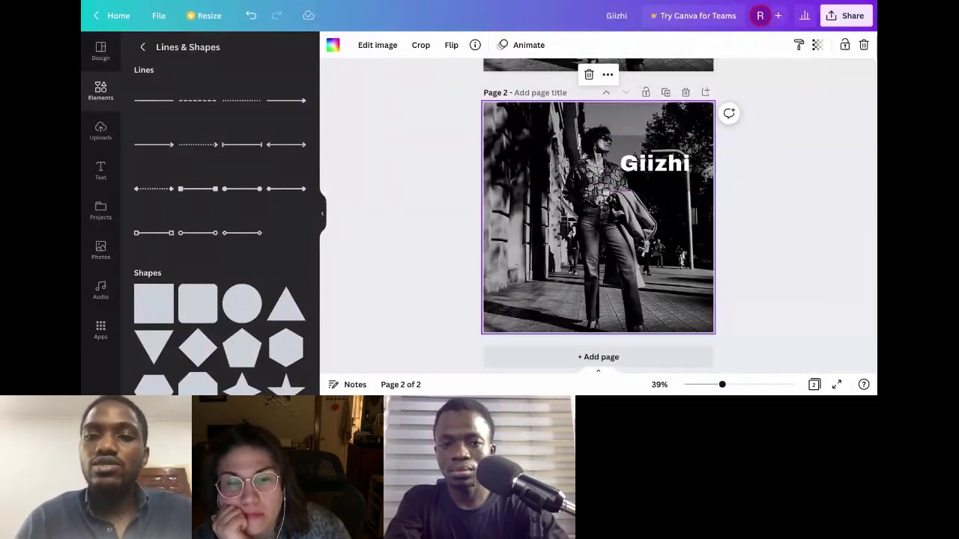
pyautogui.click(618, 152)
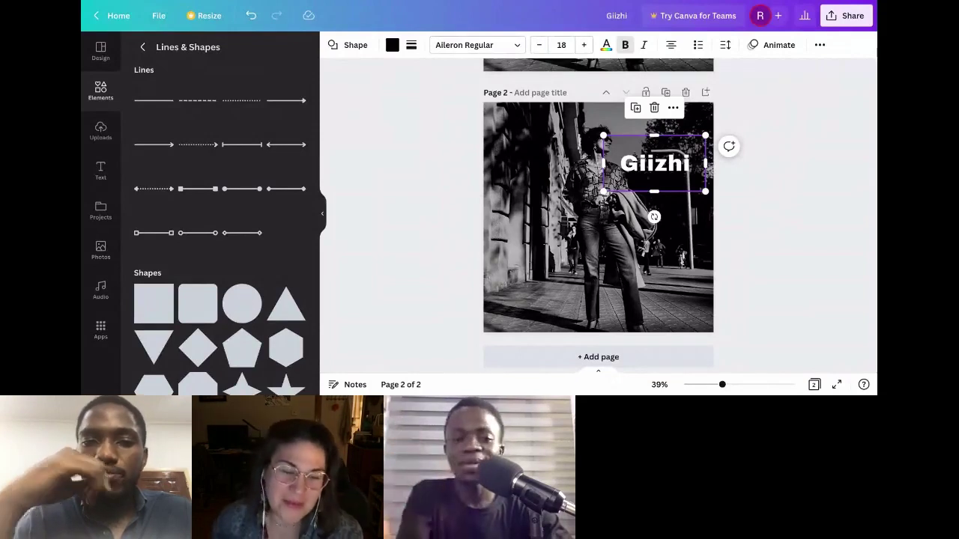
pyautogui.click(353, 46)
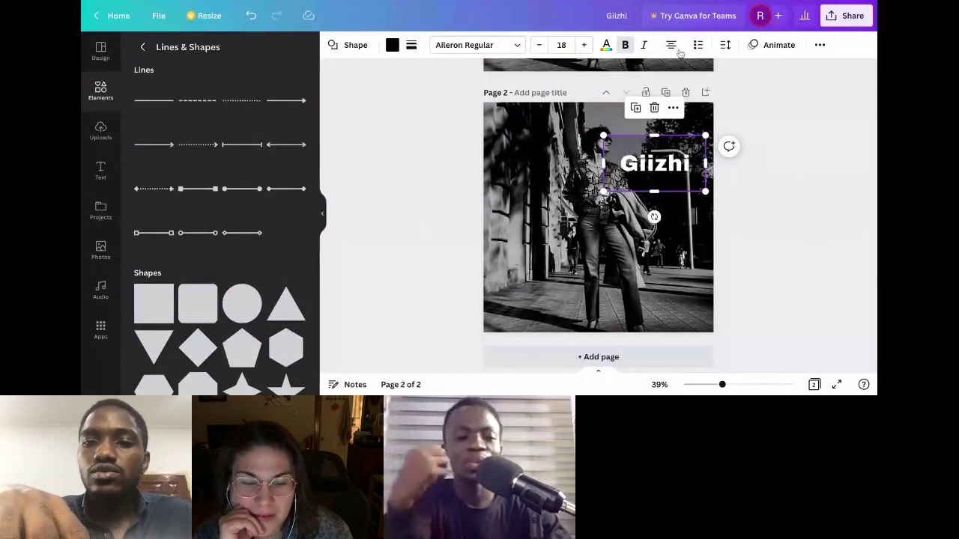
pyautogui.click(820, 47)
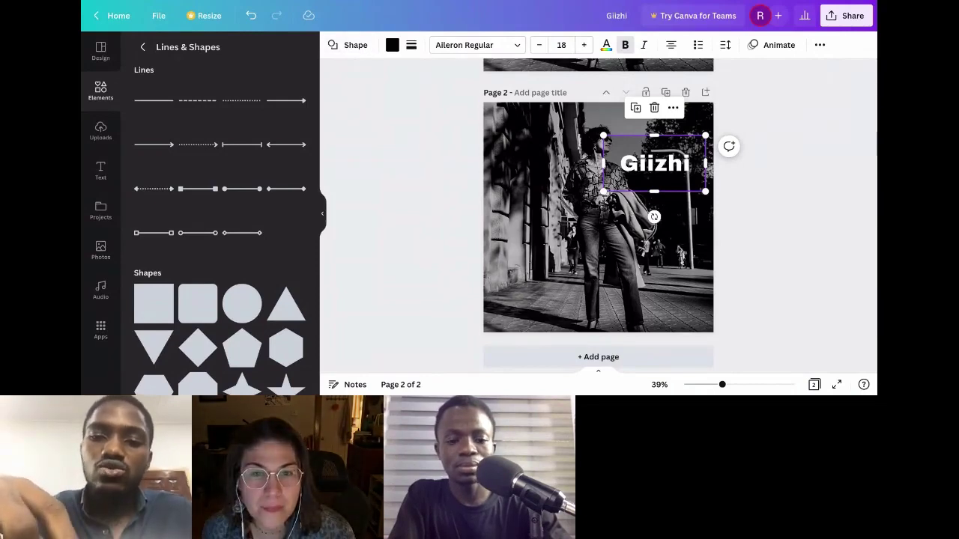
# Step: Enlarge Giizhi to about 85 and move it down to the centre line on the photo's right
pyautogui.click(681, 221)
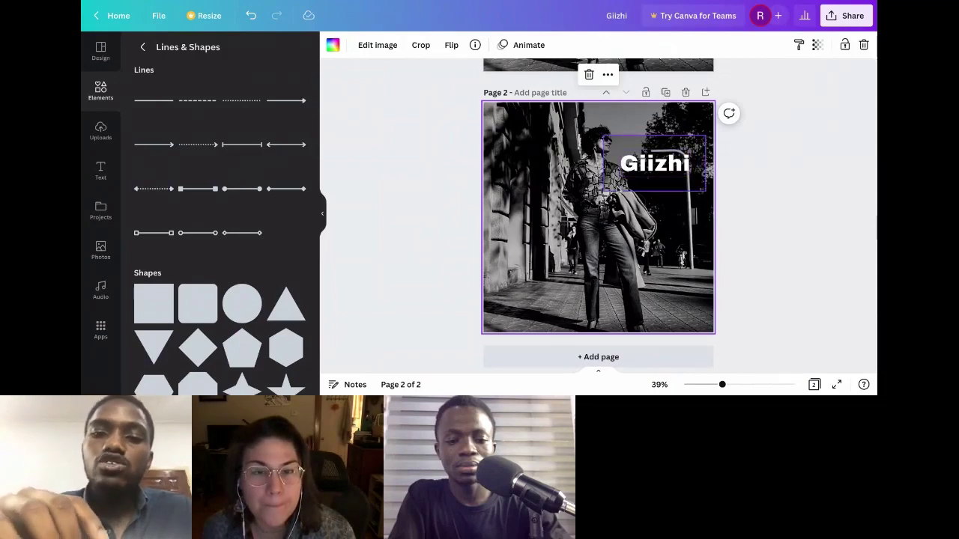
pyautogui.click(649, 171)
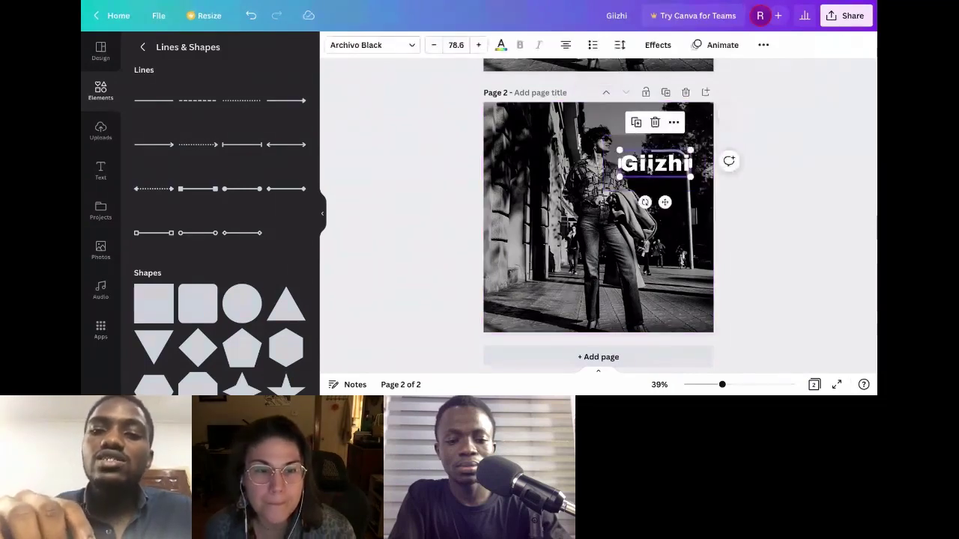
pyautogui.moveTo(694, 179); pyautogui.dragTo(695, 181)
pyautogui.moveTo(697, 182); pyautogui.dragTo(673, 173)
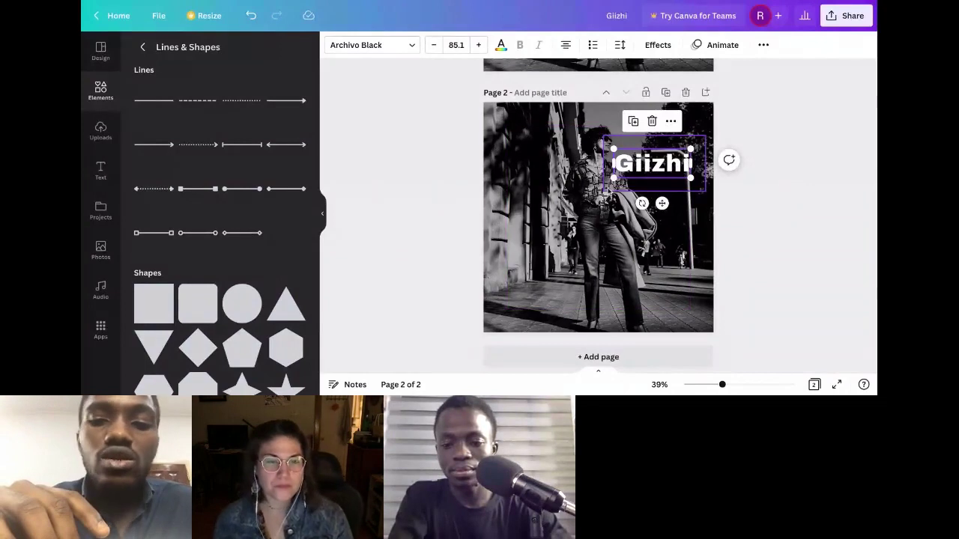
pyautogui.click(652, 169)
pyautogui.moveTo(652, 169); pyautogui.dragTo(659, 187)
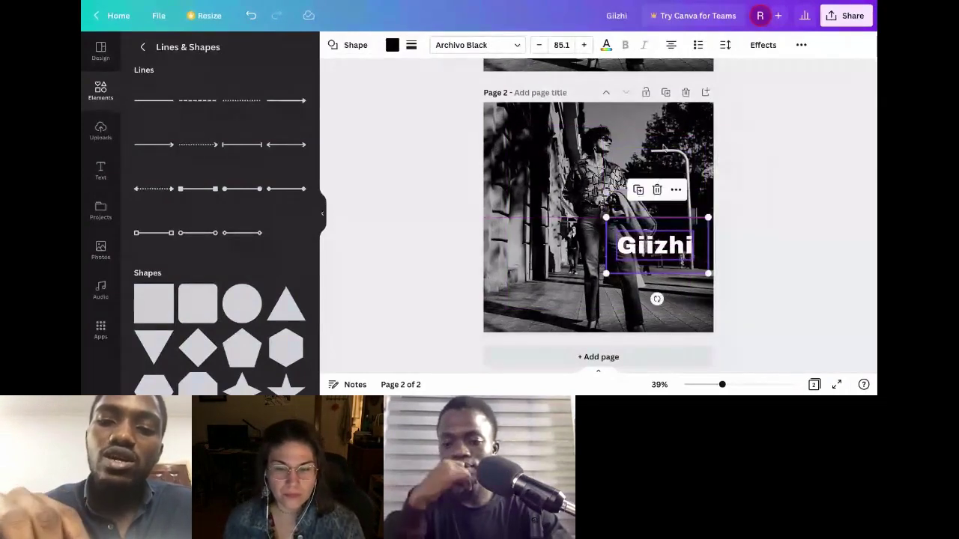
pyautogui.click(675, 152)
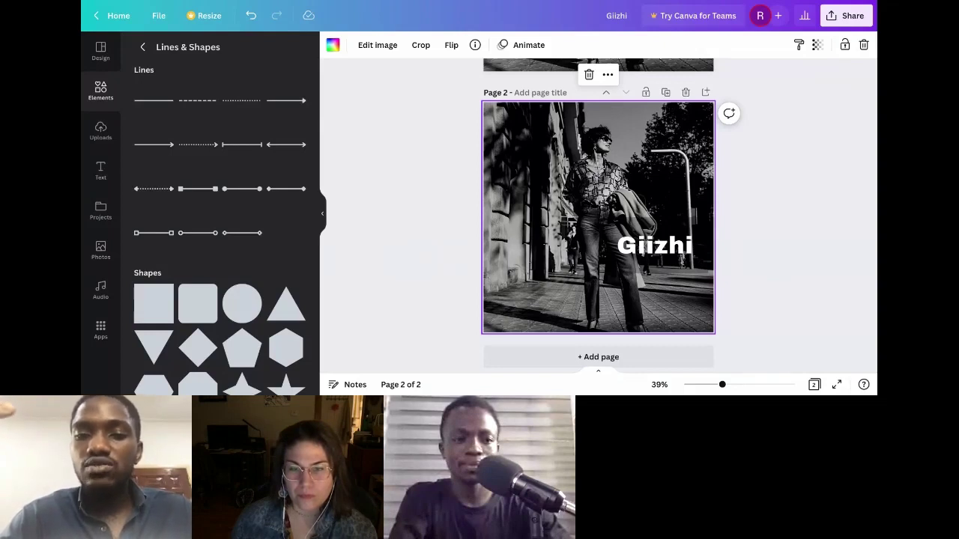
# Step: Move the faded box to the photo's upper left and restore its transparency to 100
pyautogui.click(654, 245)
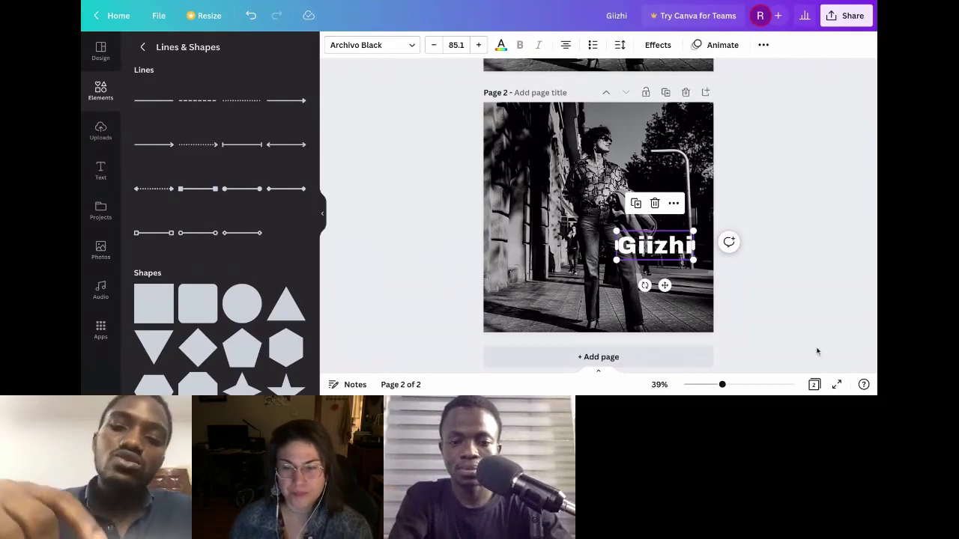
pyautogui.click(797, 358)
pyautogui.click(632, 268)
pyautogui.moveTo(562, 210); pyautogui.dragTo(536, 181)
pyautogui.click(820, 44)
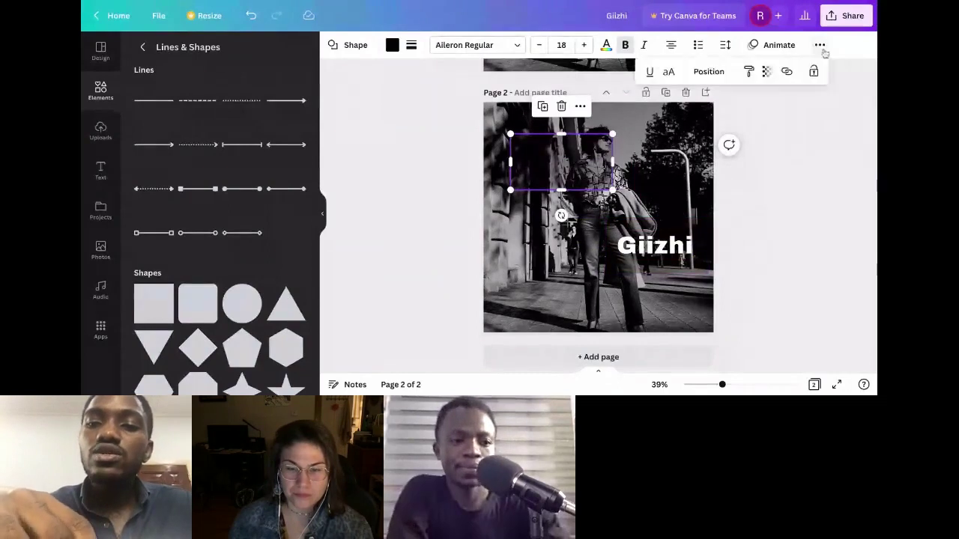
pyautogui.click(767, 72)
pyautogui.moveTo(689, 115); pyautogui.dragTo(768, 116)
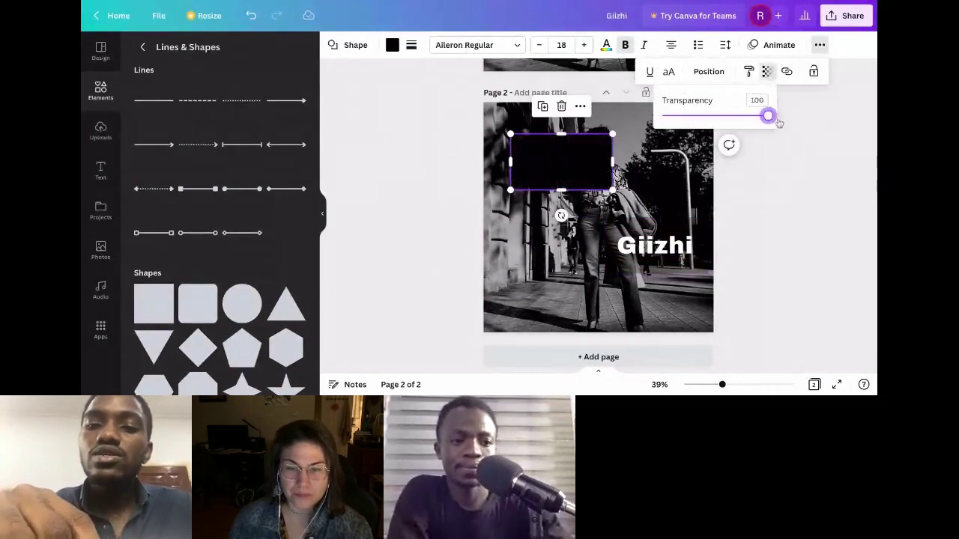
pyautogui.click(578, 156)
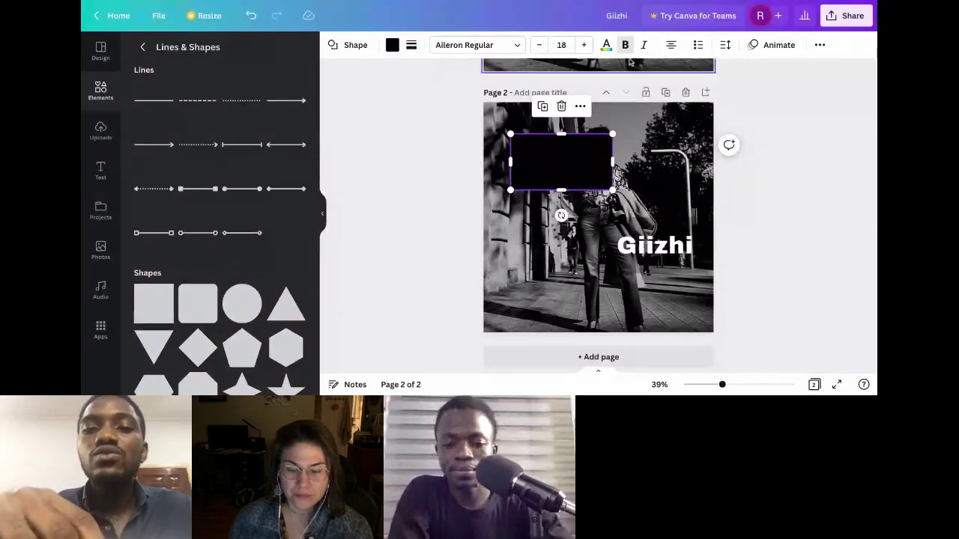
# Step: Try several Default Colours swatches on the rectangle and settle on dark blue
pyautogui.click(607, 47)
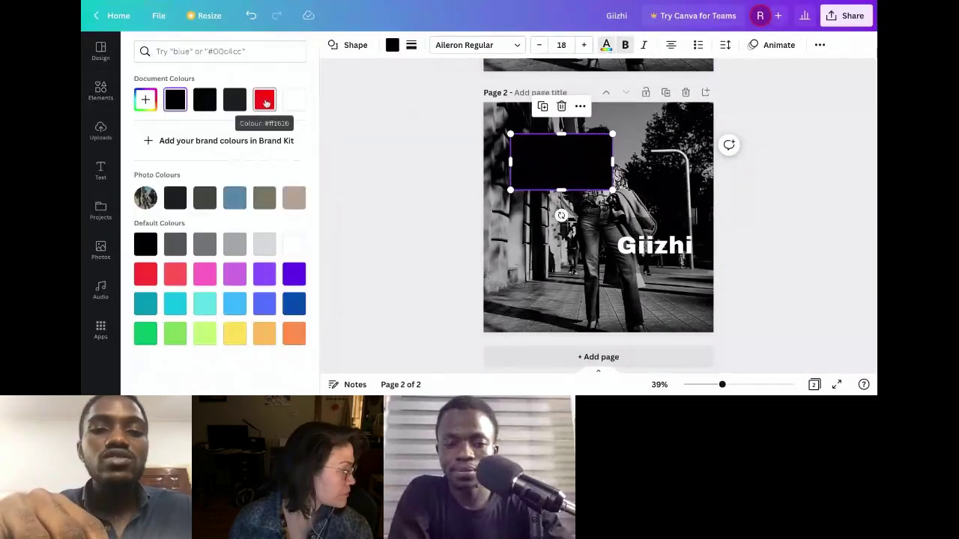
pyautogui.click(366, 155)
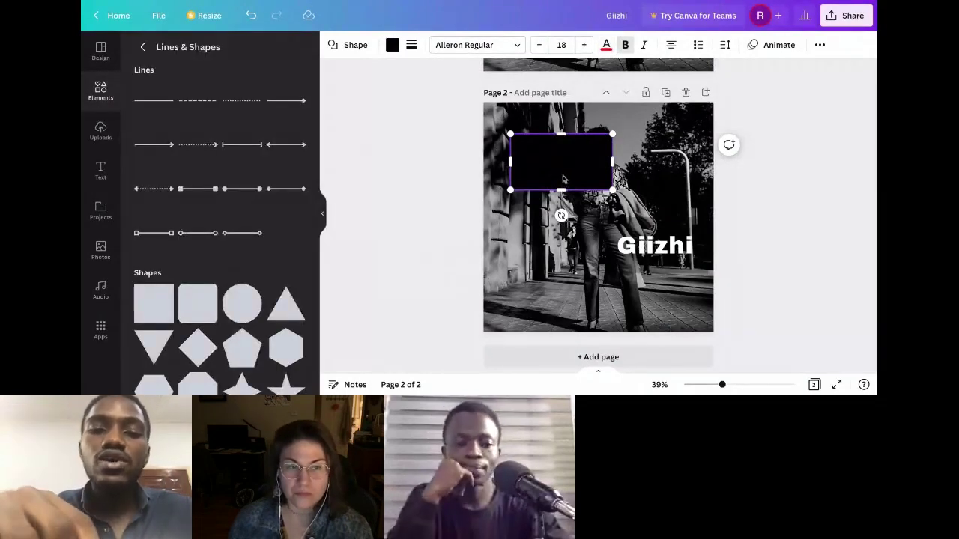
pyautogui.click(392, 47)
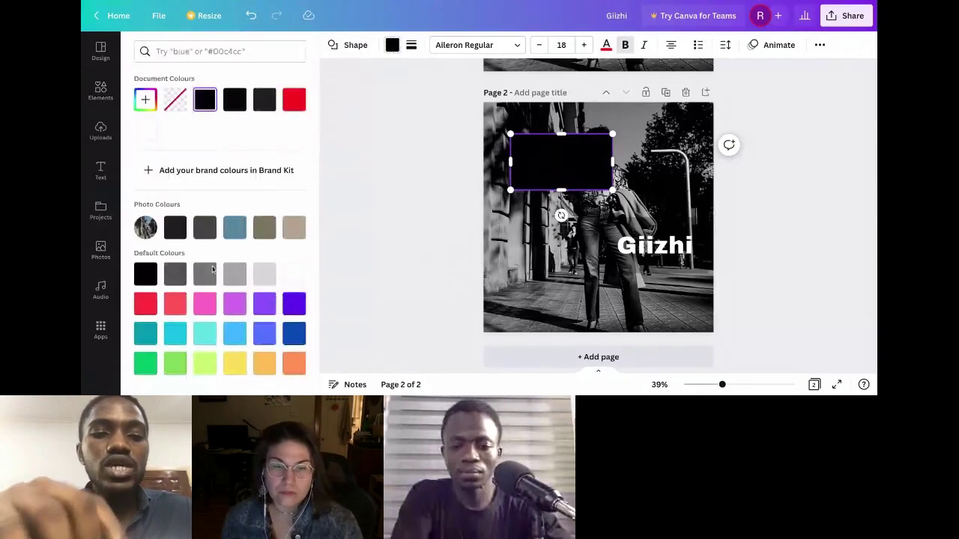
pyautogui.click(234, 304)
pyautogui.click(266, 303)
pyautogui.click(294, 302)
pyautogui.click(175, 303)
pyautogui.click(145, 304)
pyautogui.click(204, 333)
pyautogui.click(234, 334)
pyautogui.click(264, 334)
pyautogui.click(294, 334)
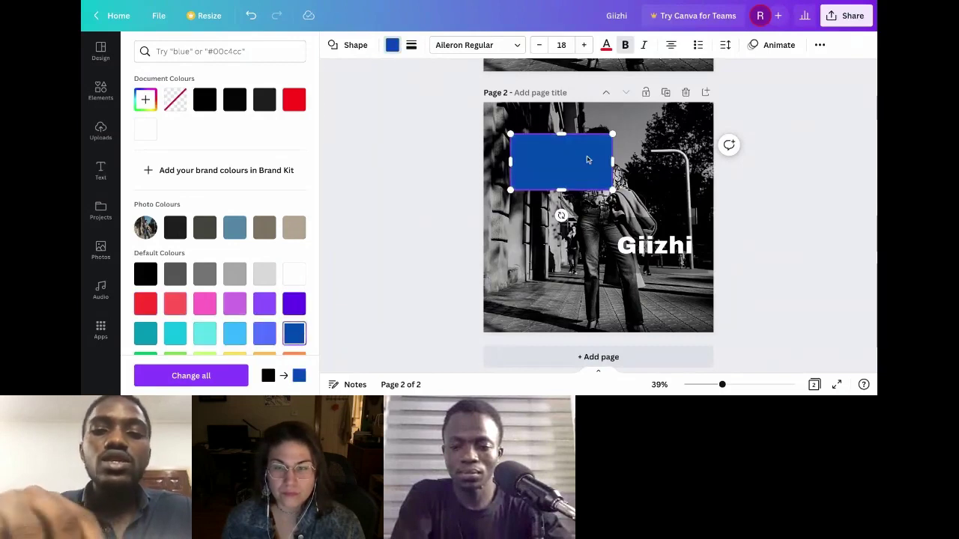
pyautogui.click(540, 168)
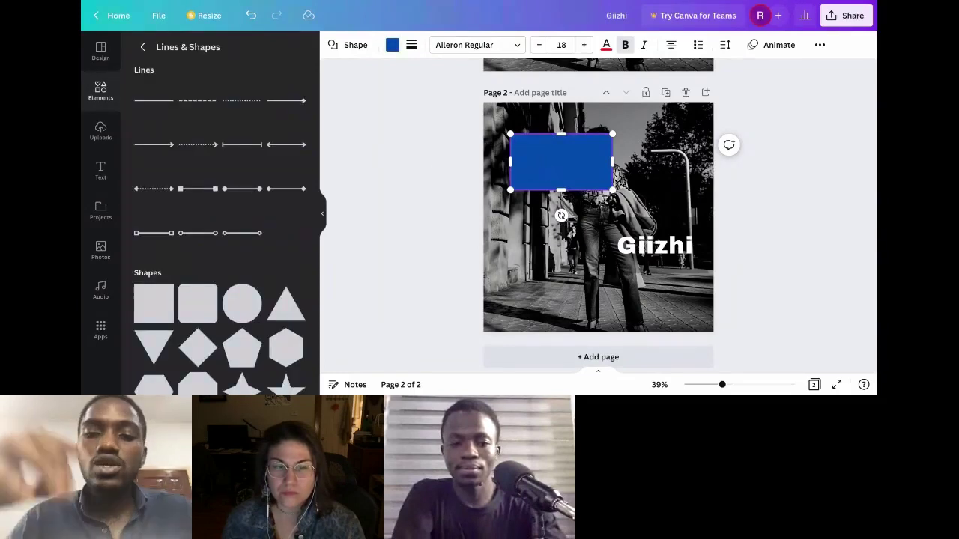
# Step: Narrow the blue rectangle, then duplicate it twice into a row of three across the photo's top
pyautogui.moveTo(615, 165); pyautogui.dragTo(539, 174)
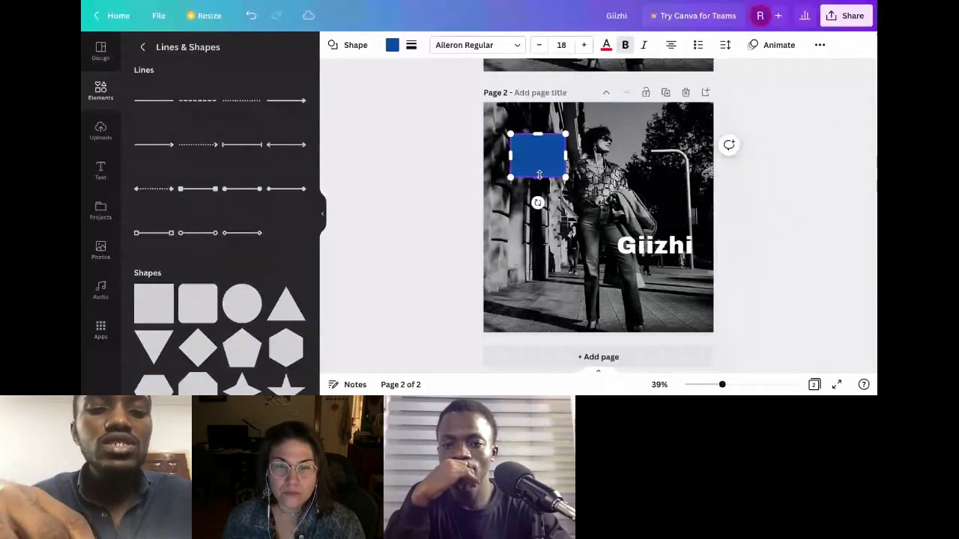
pyautogui.click(531, 165)
pyautogui.hotkey('ctrl', 'd')
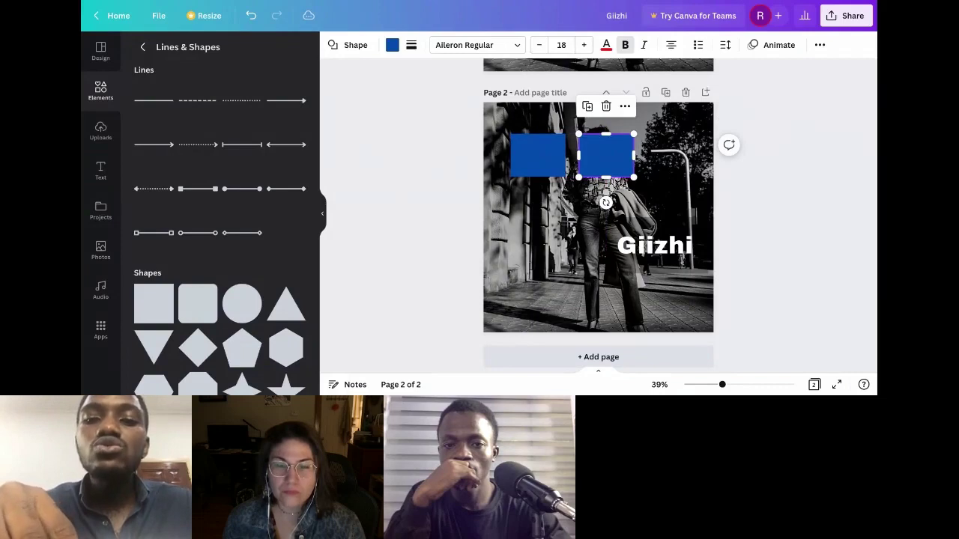
pyautogui.hotkey('ctrl', 'd')
pyautogui.click(612, 165)
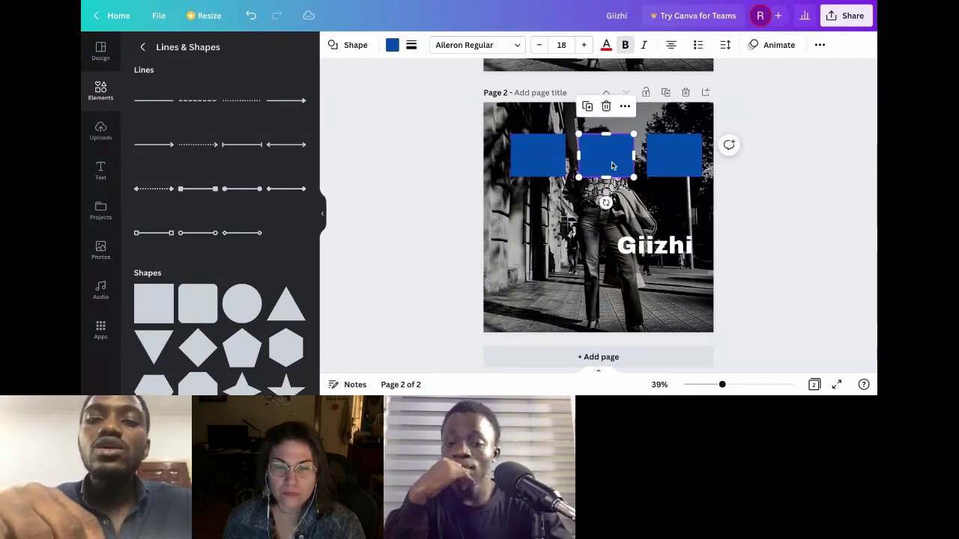
# Step: Set the middle blue rectangle's transparency to 80
pyautogui.click(819, 45)
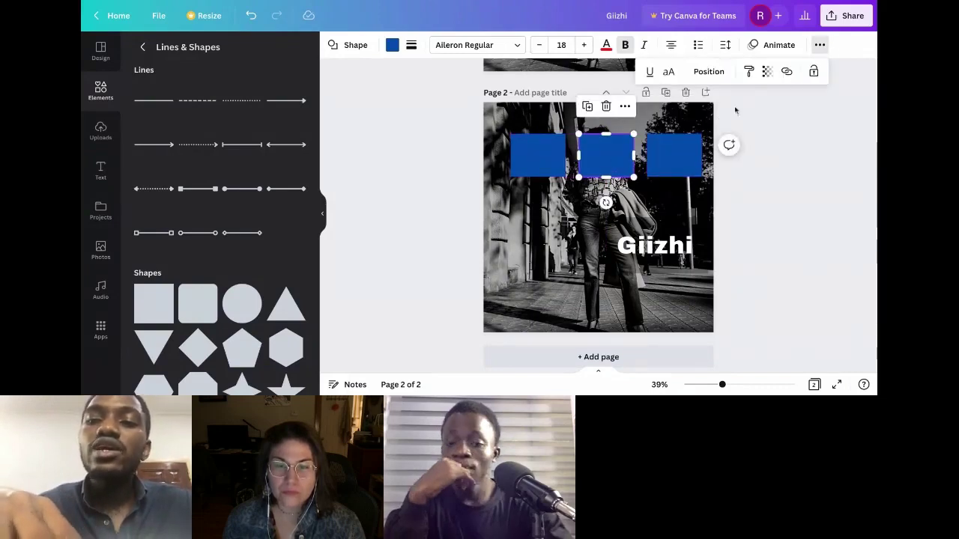
pyautogui.click(766, 71)
pyautogui.click(740, 117)
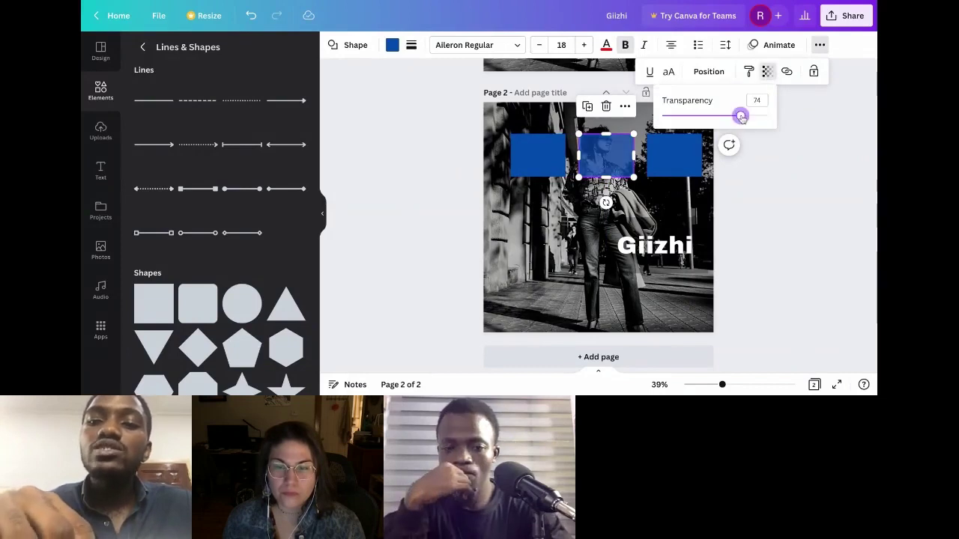
pyautogui.moveTo(745, 115); pyautogui.dragTo(747, 115)
# Step: Set the right blue rectangle's transparency to about 50, then deselect it
pyautogui.click(680, 153)
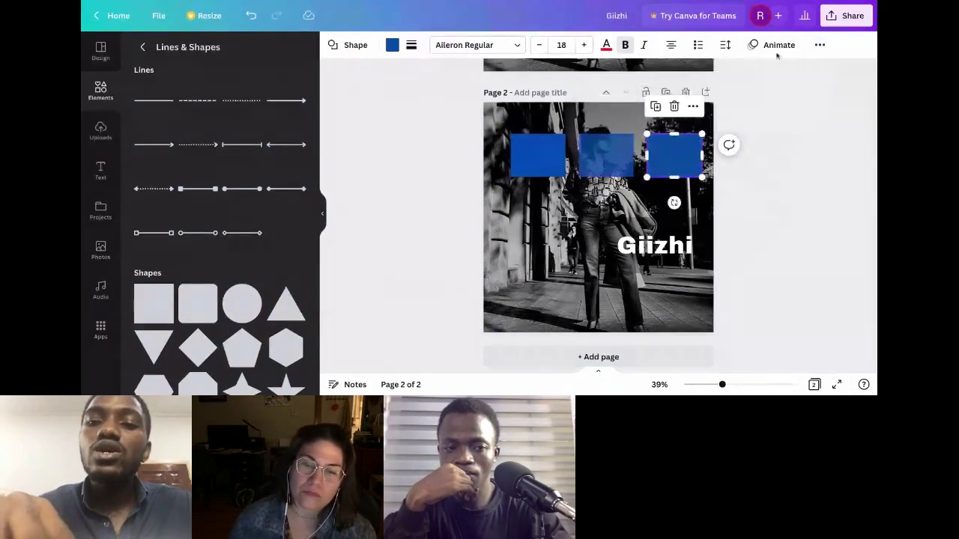
pyautogui.click(817, 48)
pyautogui.click(768, 73)
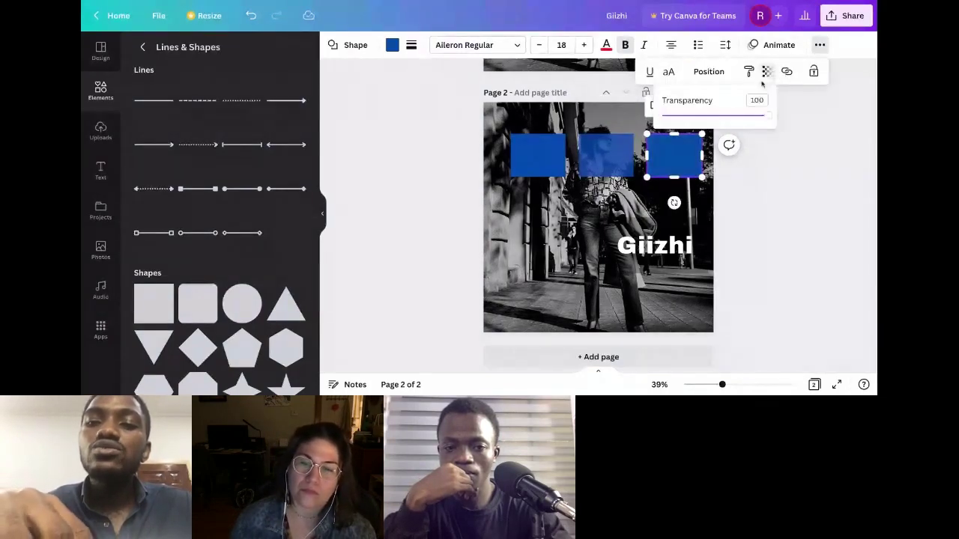
pyautogui.moveTo(712, 119); pyautogui.dragTo(715, 116)
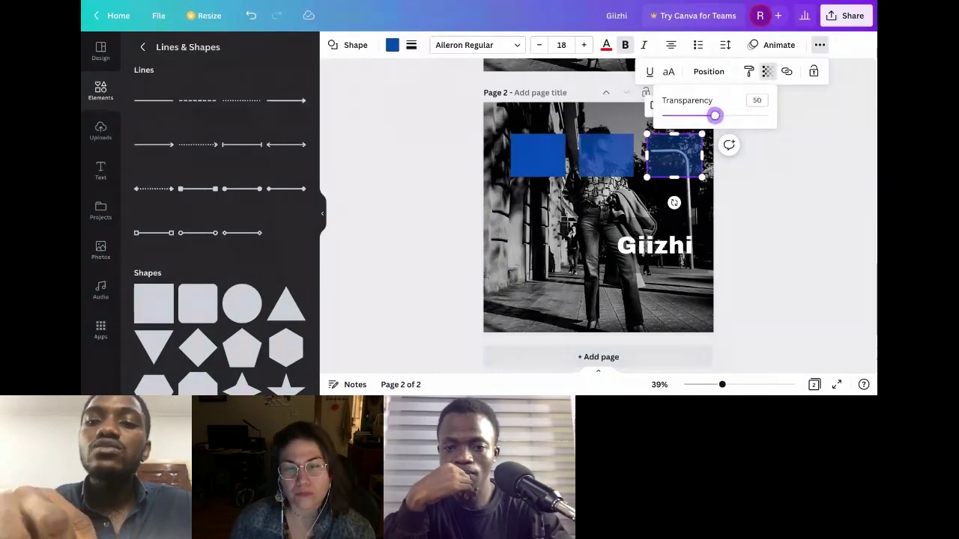
pyautogui.click(777, 155)
pyautogui.click(768, 182)
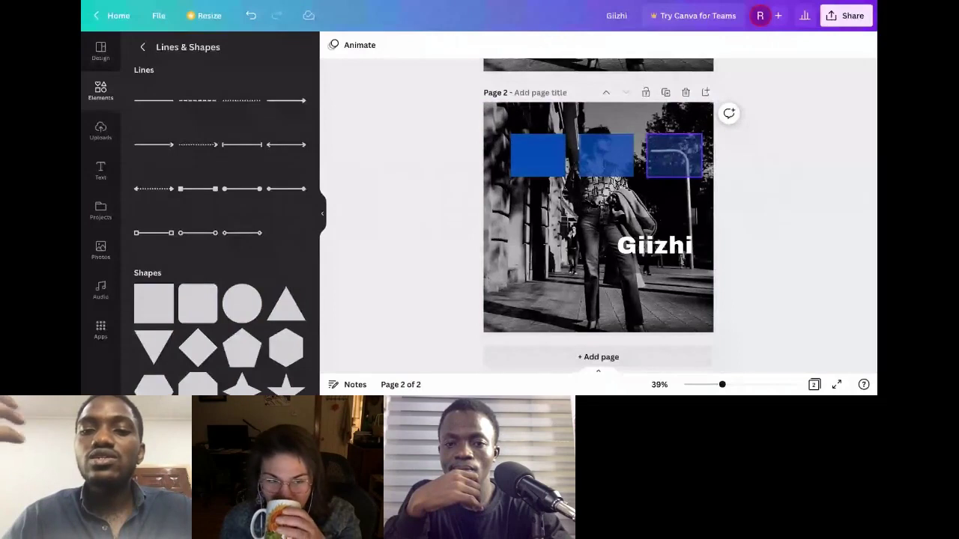
# Step: Nudge the left rectangle left and the right one right so all three have equal gaps
pyautogui.click(674, 155)
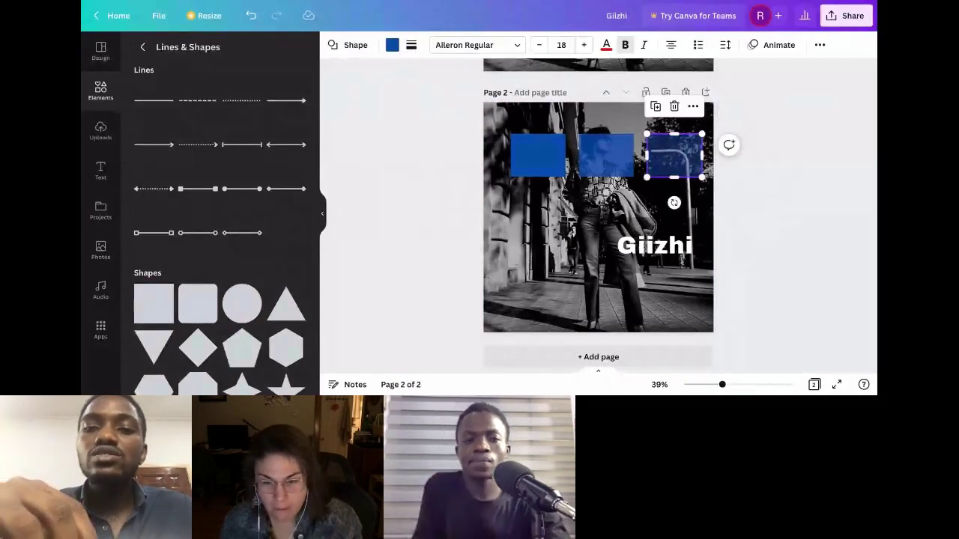
pyautogui.click(605, 155)
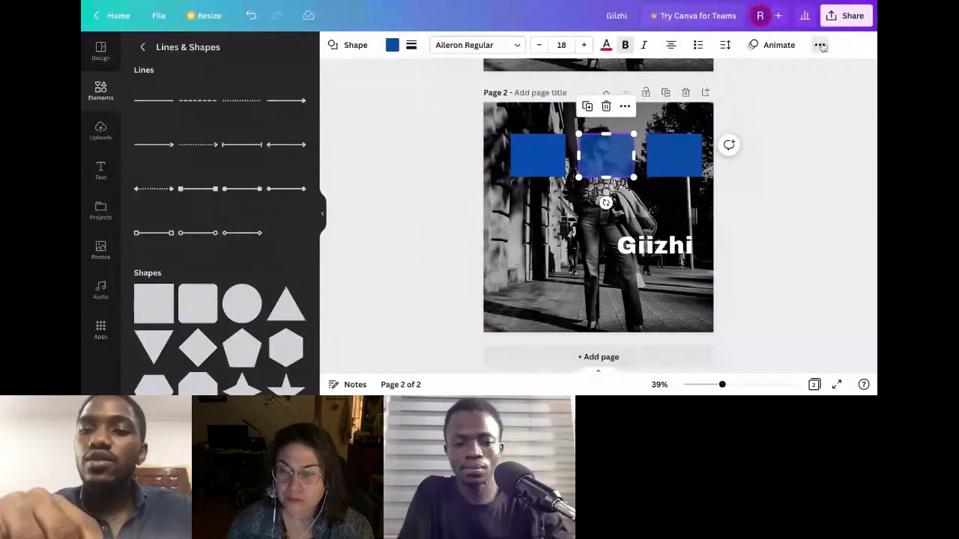
pyautogui.click(567, 219)
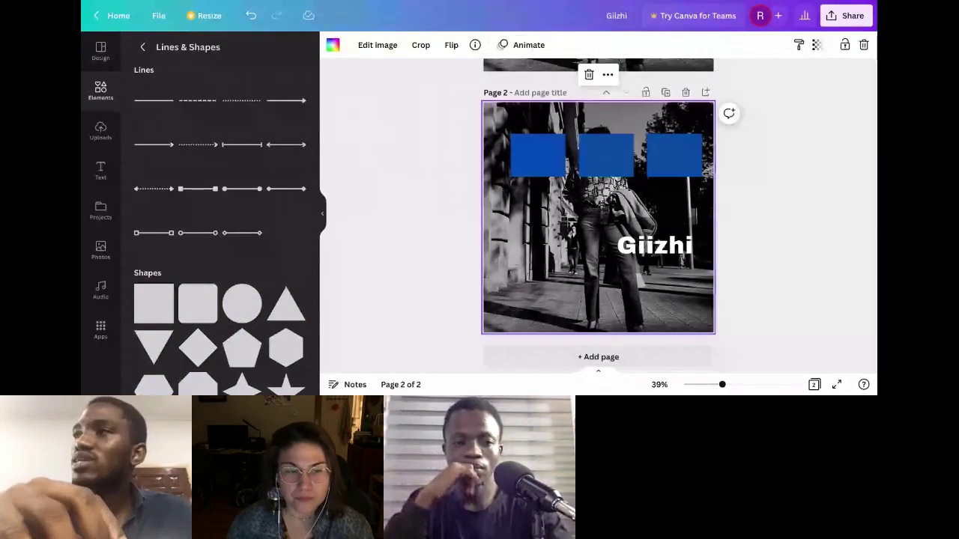
pyautogui.click(544, 162)
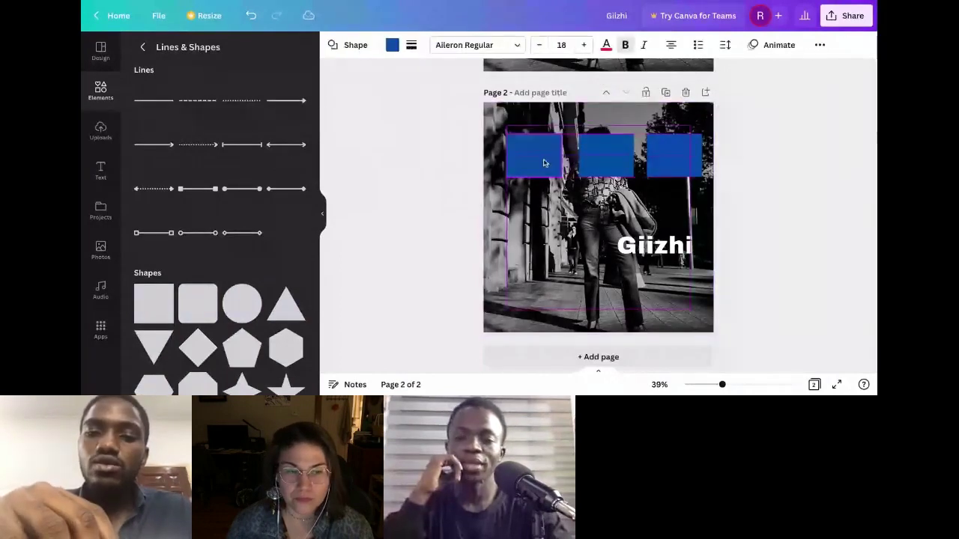
pyautogui.moveTo(544, 163); pyautogui.dragTo(541, 160)
pyautogui.click(604, 171)
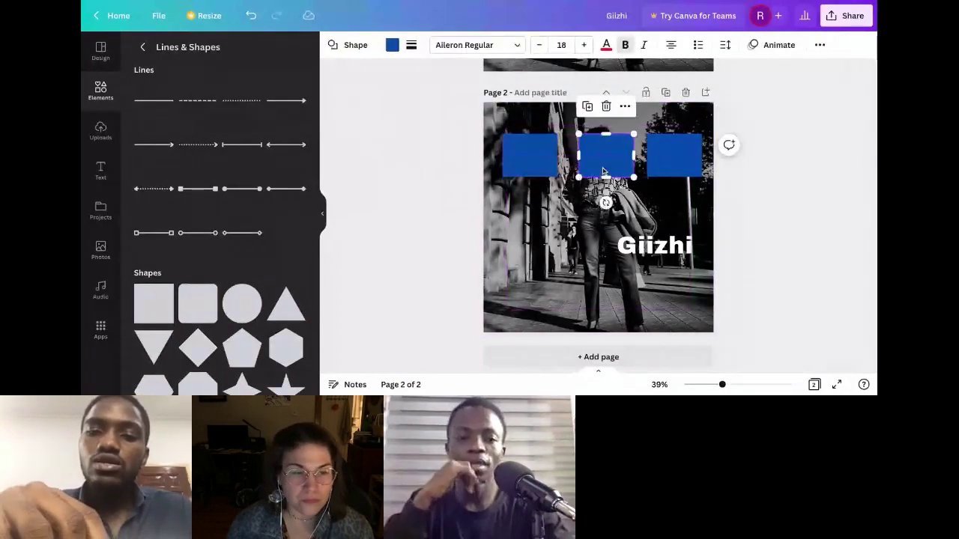
pyautogui.click(669, 160)
pyautogui.moveTo(670, 160); pyautogui.dragTo(671, 160)
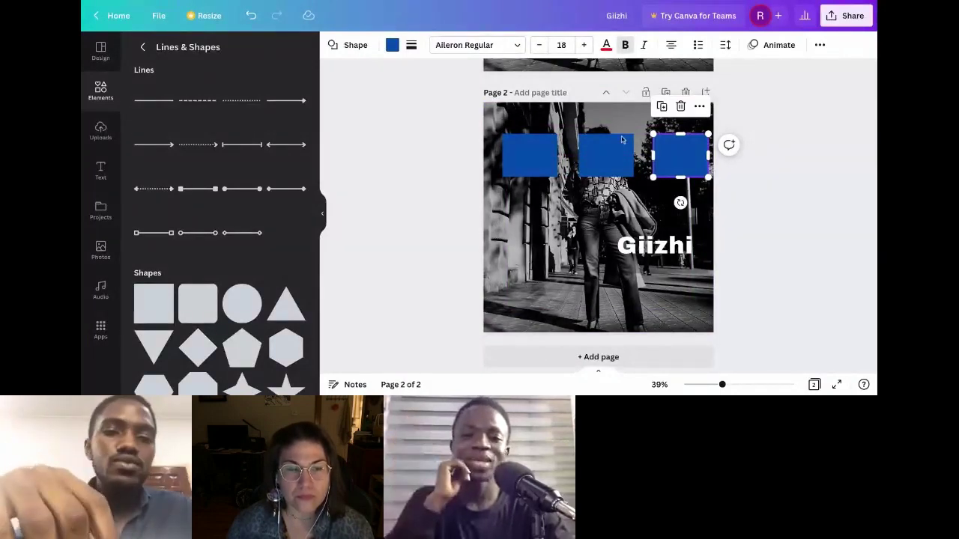
pyautogui.click(538, 153)
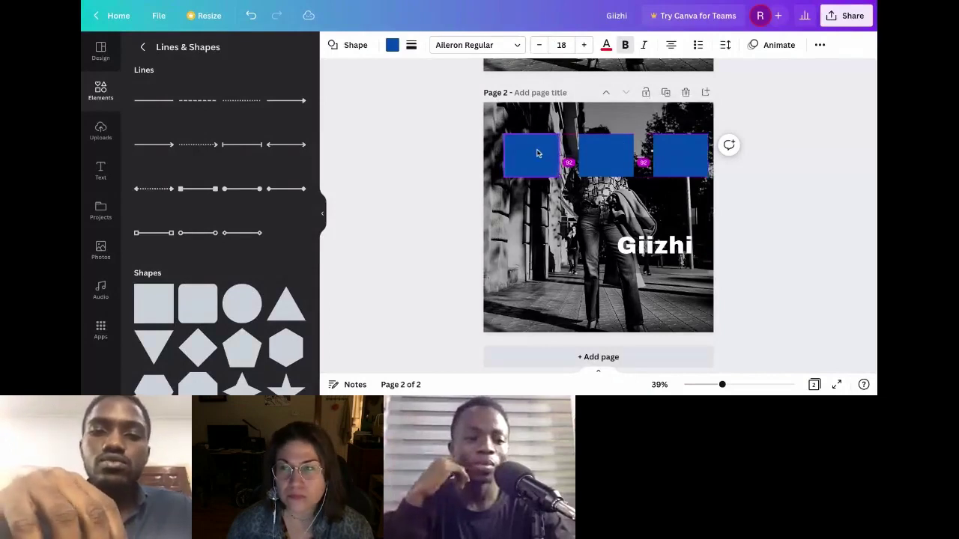
pyautogui.click(536, 146)
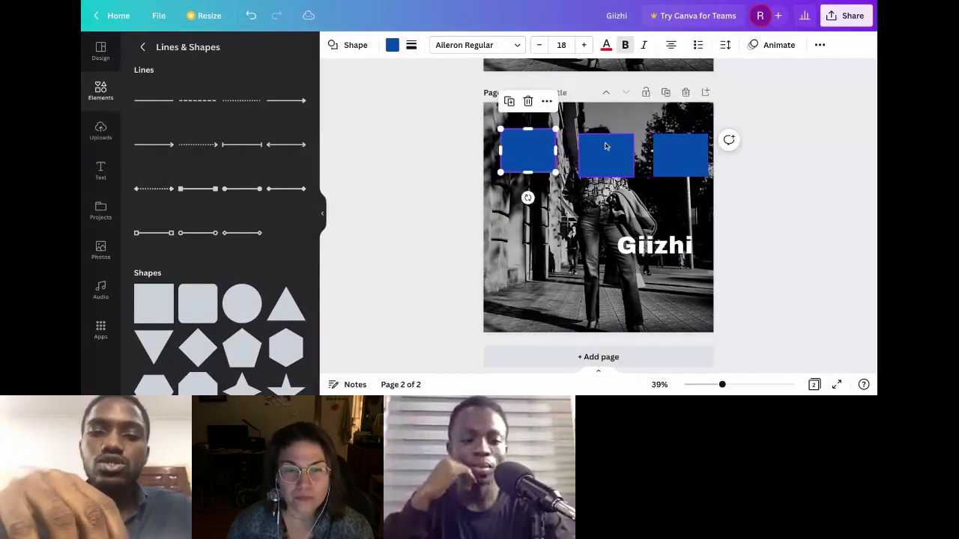
pyautogui.click(681, 150)
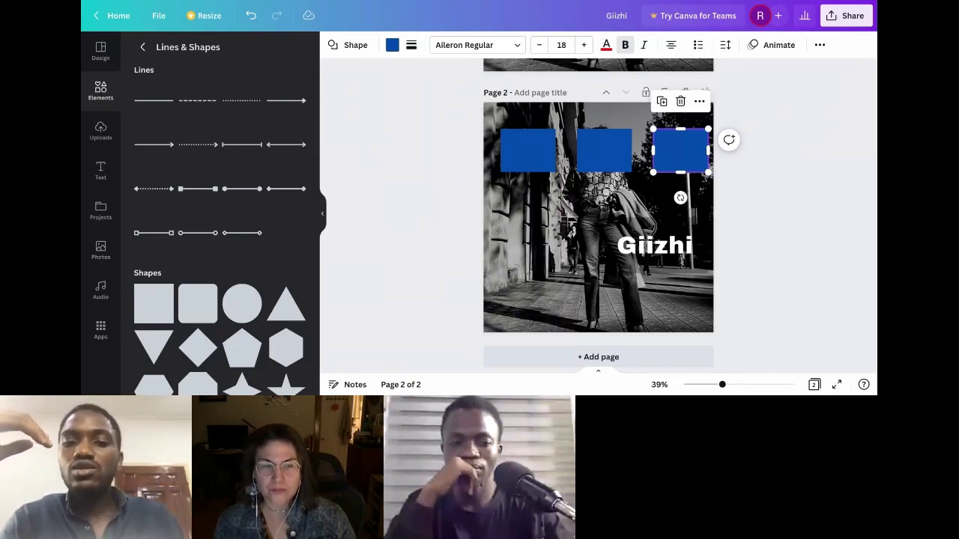
# Step: Delete the blue rectangles, leaving only the street photo and white 'Giizhi' text
pyautogui.click(604, 161)
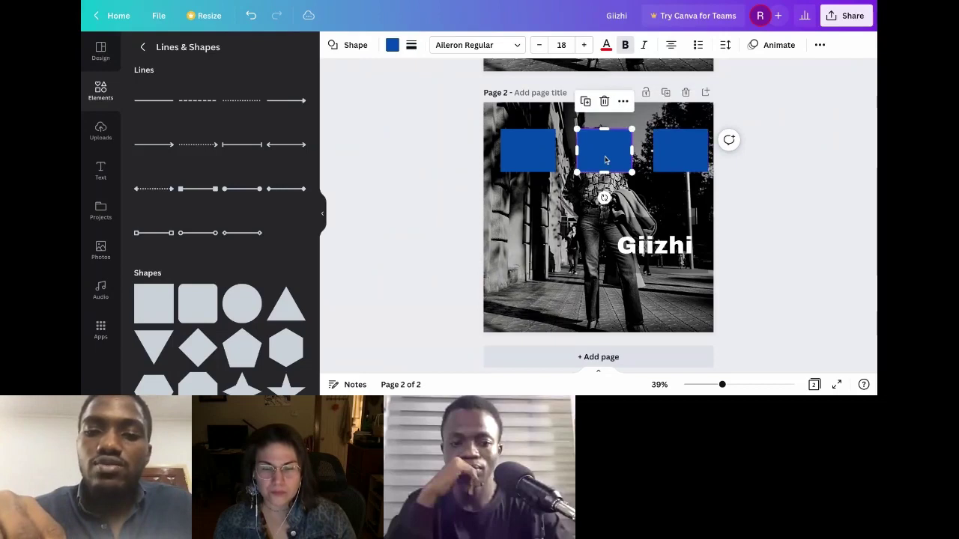
pyautogui.moveTo(606, 159); pyautogui.dragTo(702, 150)
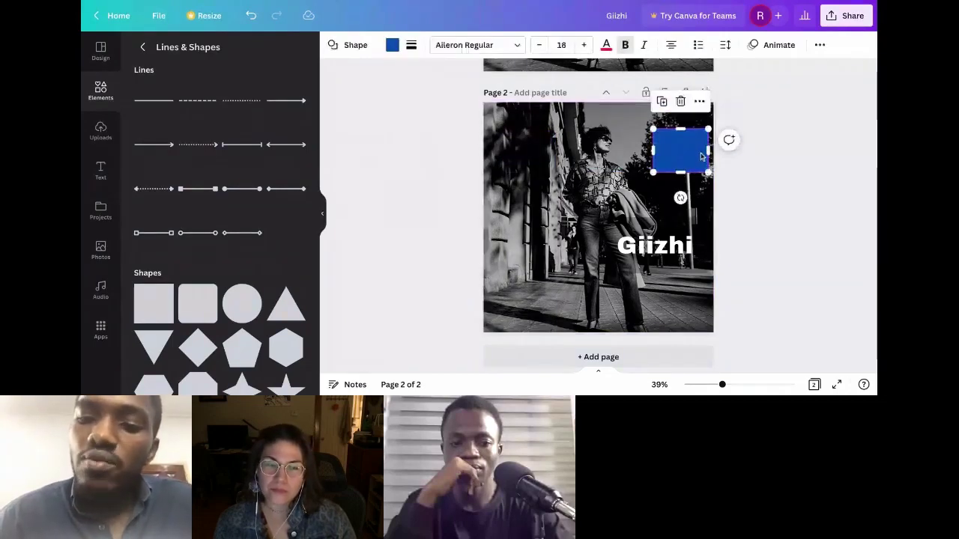
pyautogui.press('Delete')
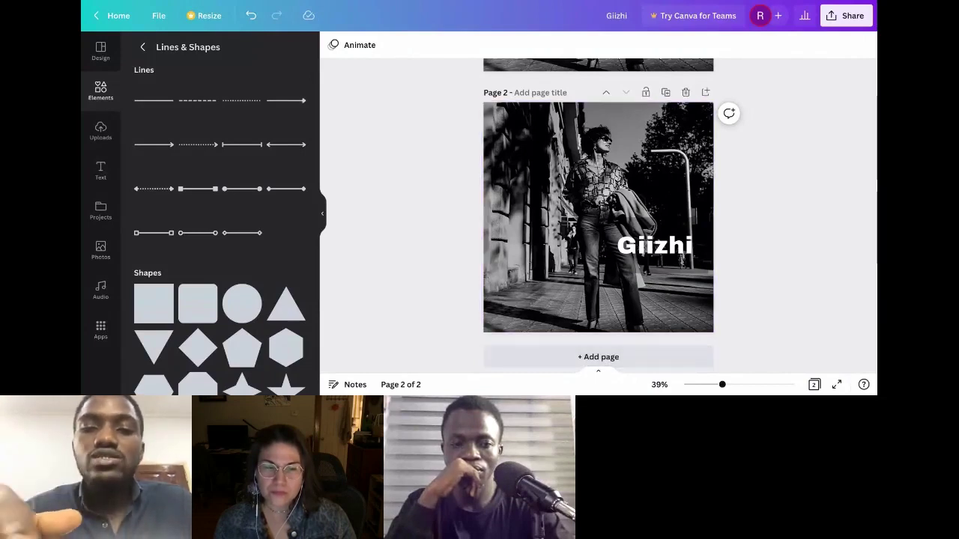
# Step: Insert a new blank Page 3 after the street photo page and select it
pyautogui.click(544, 363)
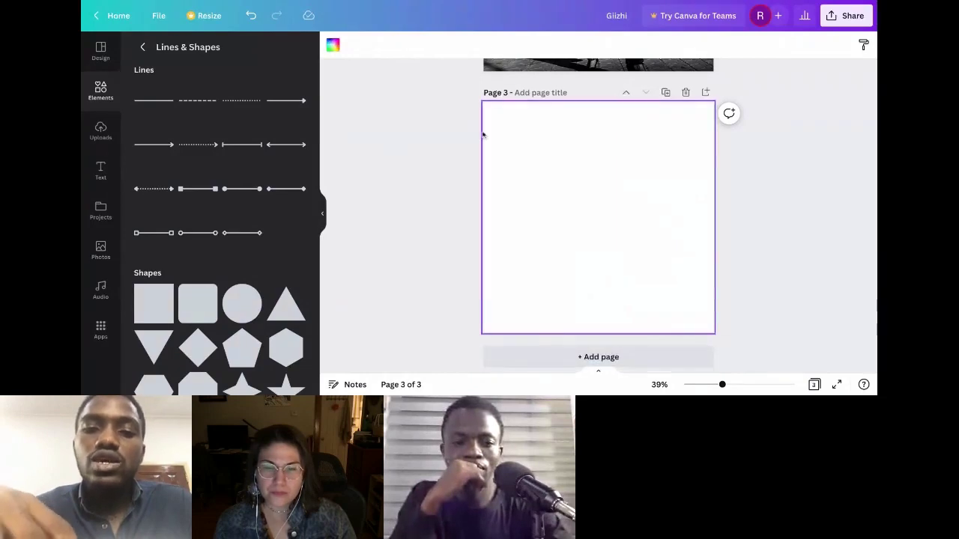
pyautogui.click(412, 144)
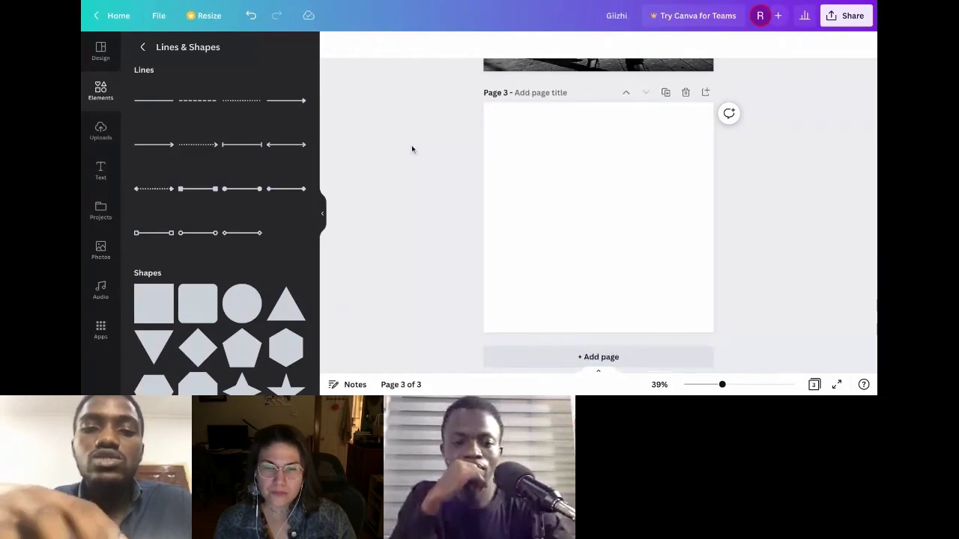
pyautogui.click(628, 173)
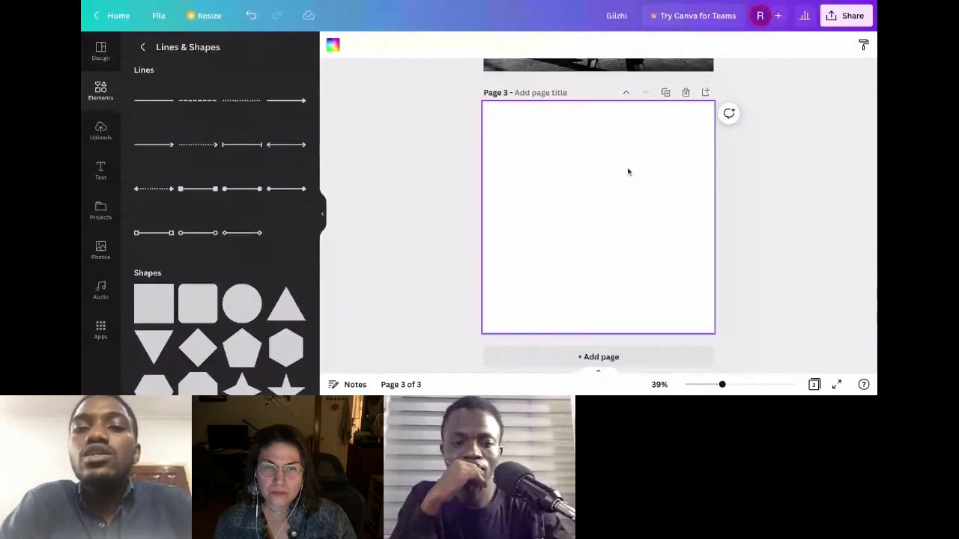
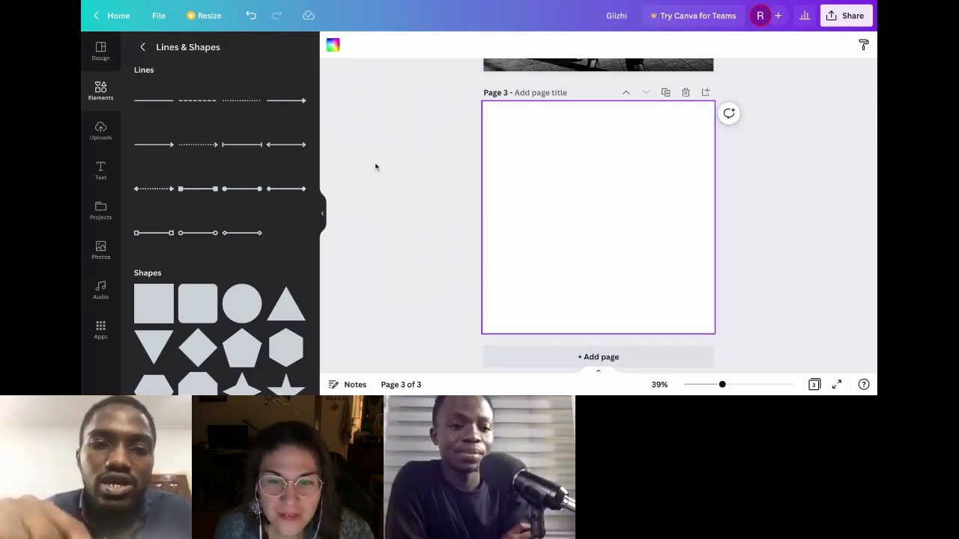
# Step: Add a text box reading 'NO JUDGEMENT' over 'JUST TALK' and centre it on page 3
pyautogui.click(105, 170)
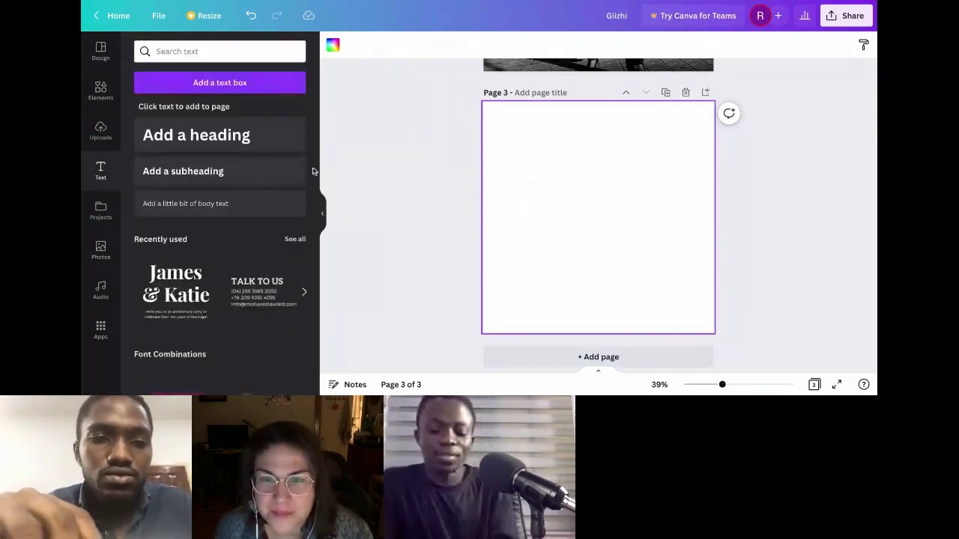
pyautogui.click(217, 83)
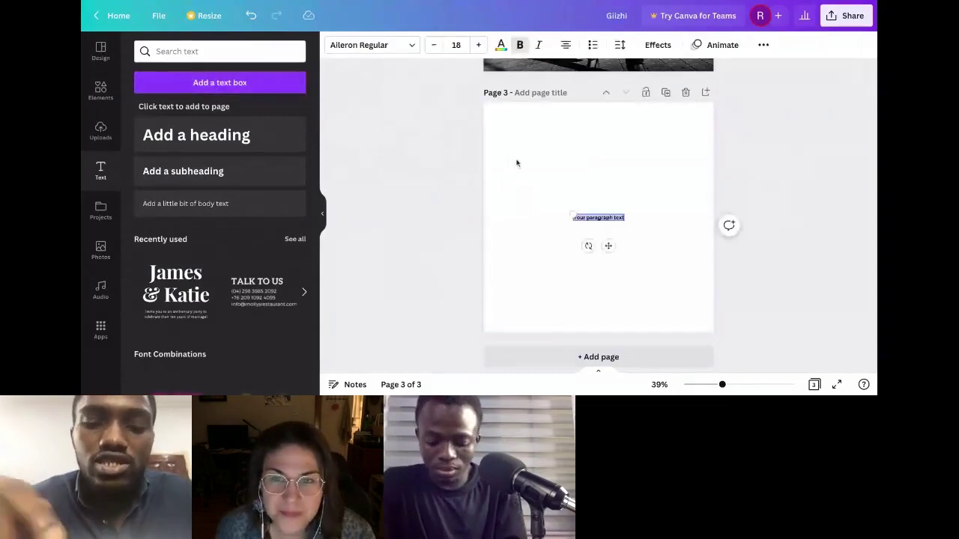
pyautogui.moveTo(607, 221); pyautogui.dragTo(598, 233)
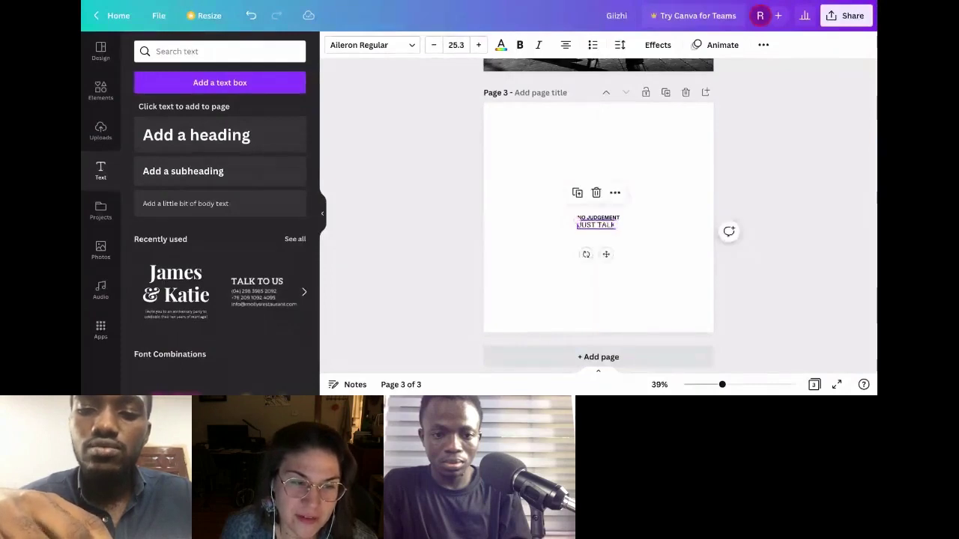
# Step: Select the NO JUDGEMENT line, then switch over to the browser's Google page
pyautogui.click(598, 219)
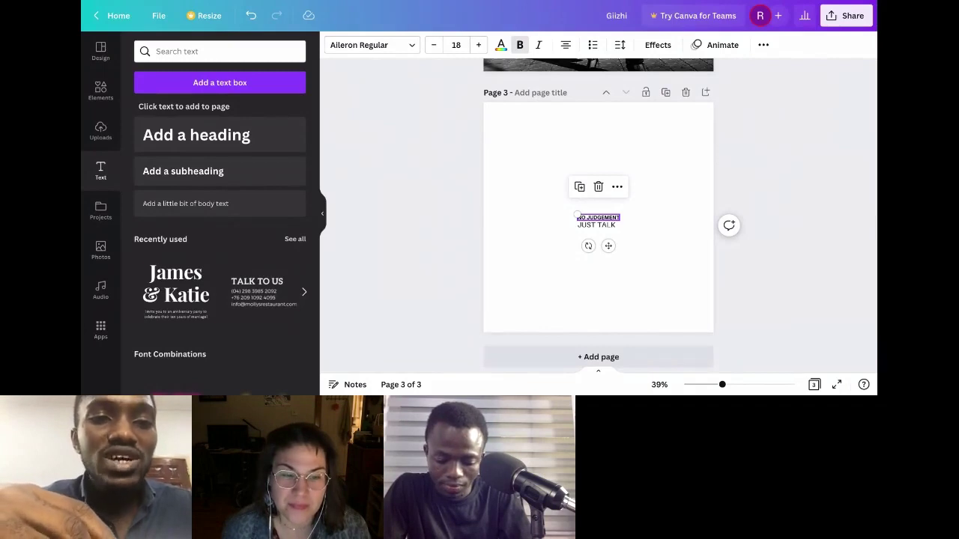
pyautogui.hotkey('alt', 'Tab')
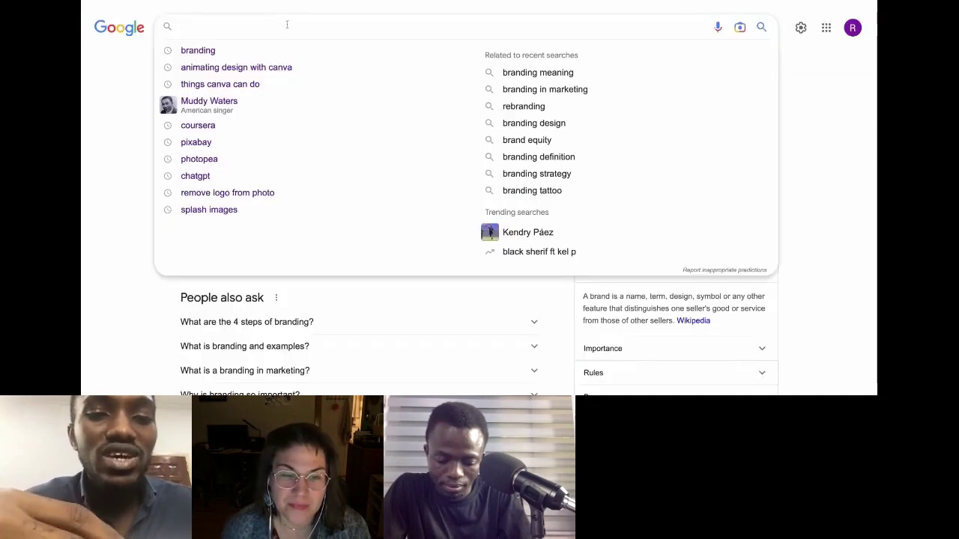
# Step: Search Google for 'Domestic violence helpline flyer', removing the doubled h in helpline
pyautogui.write('Domestic ')
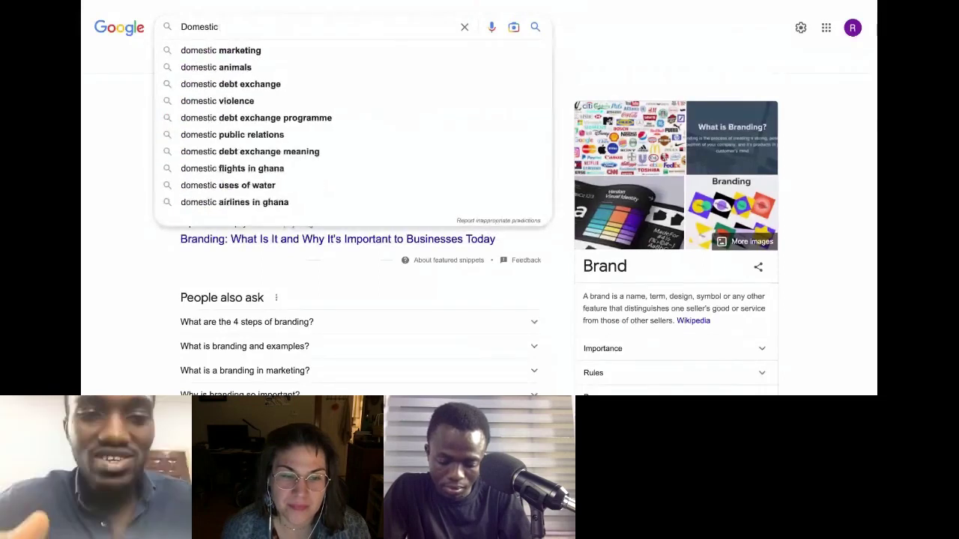
pyautogui.write('viol')
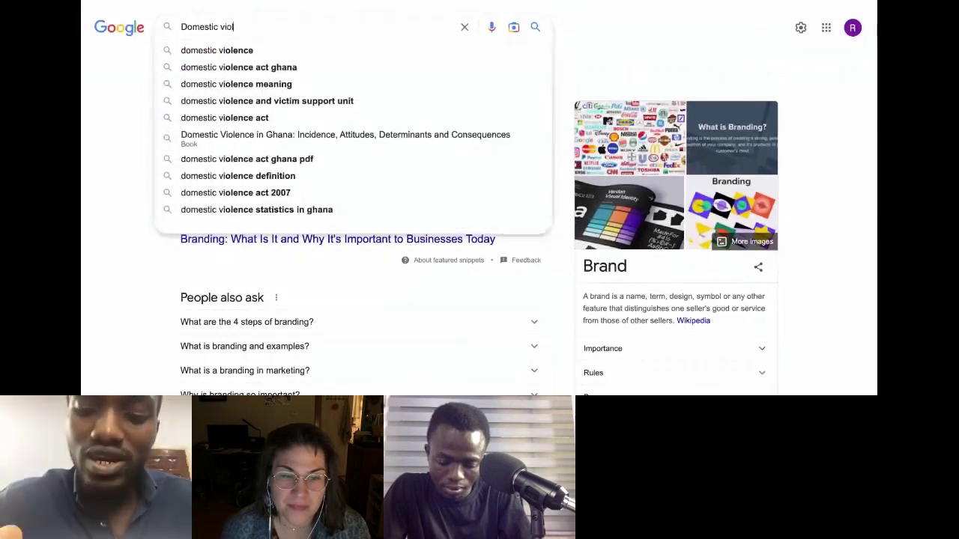
pyautogui.write('ence hhelpline ')
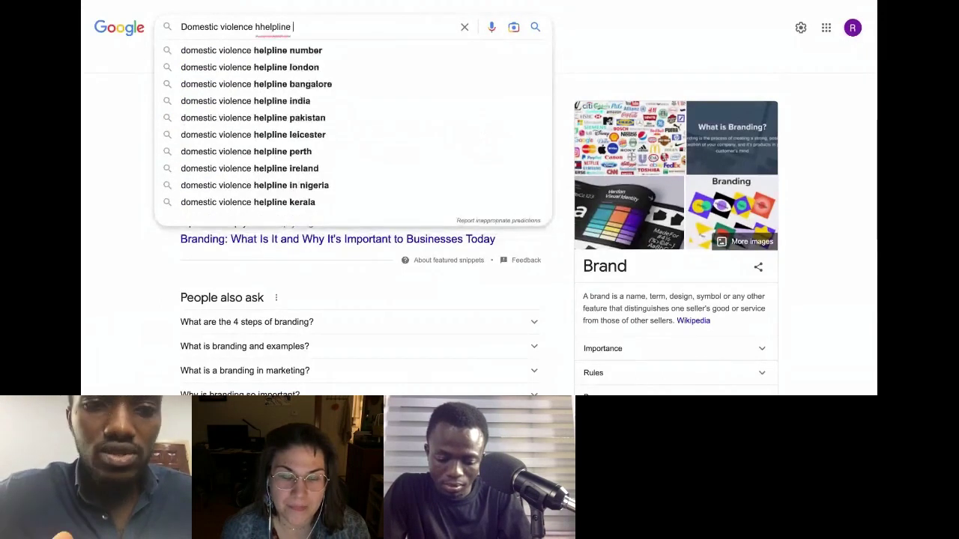
pyautogui.write('flyer')
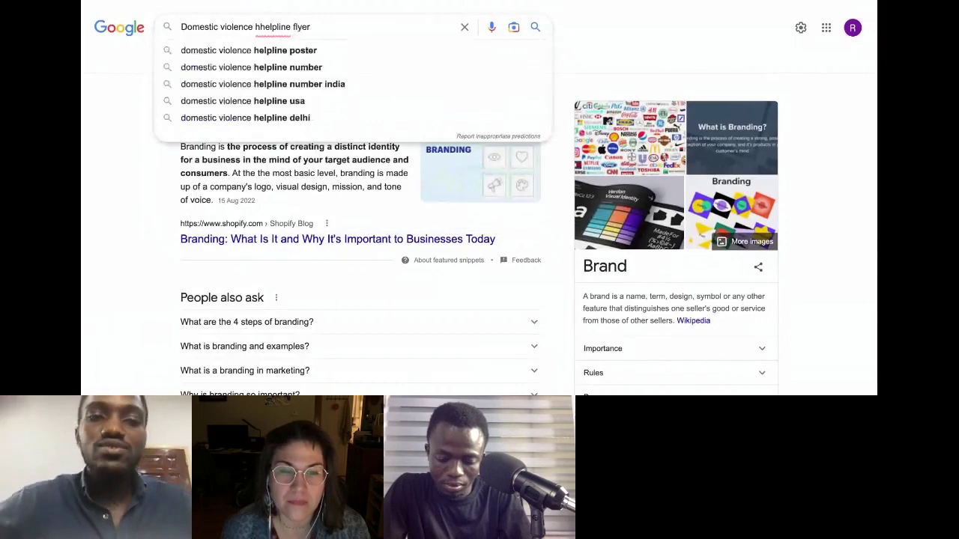
pyautogui.click(261, 27)
pyautogui.press('BackSpace')
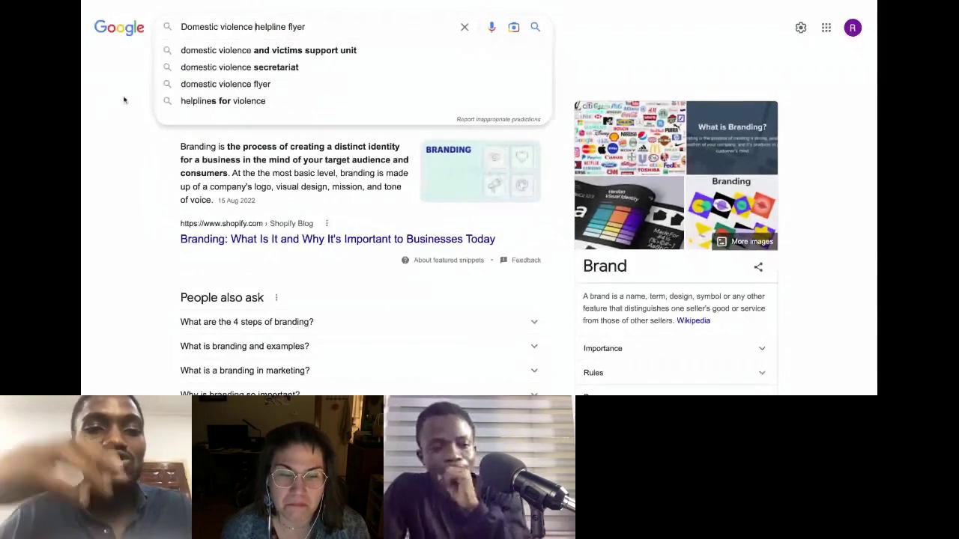
pyautogui.press('Return')
pyautogui.click(325, 27)
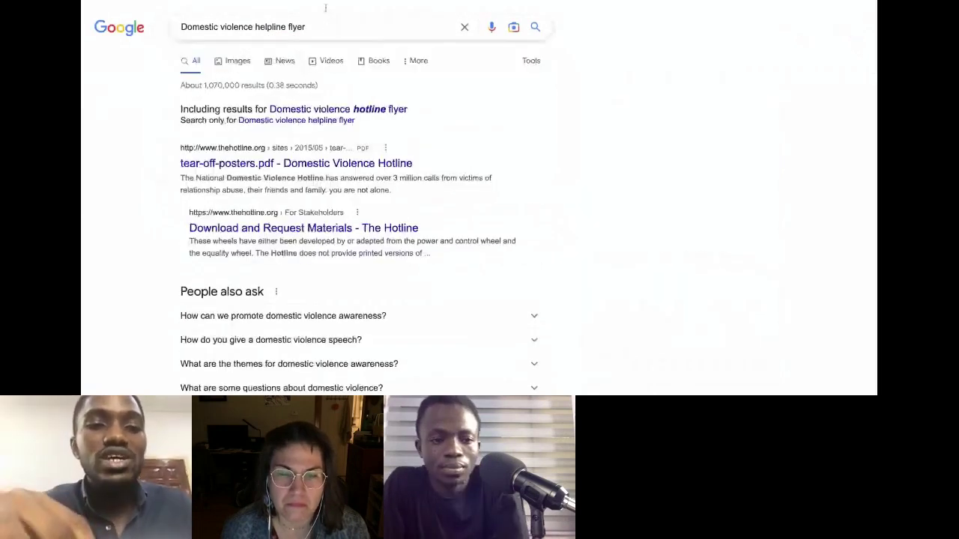
# Step: Switch to Google Images results for the helpline flyer query and browse the posters
pyautogui.click(238, 61)
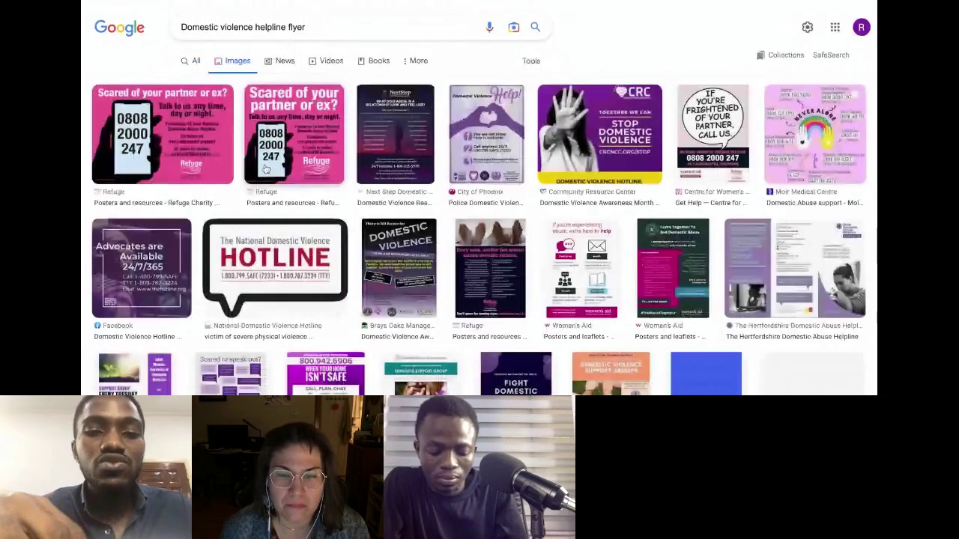
pyautogui.scroll(-3, 265, 169)
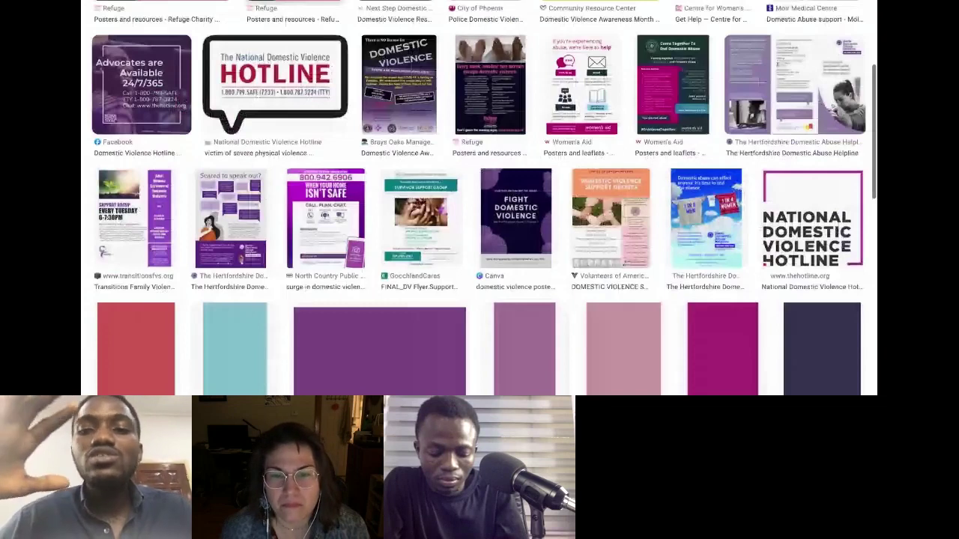
pyautogui.scroll(3, 479, 202)
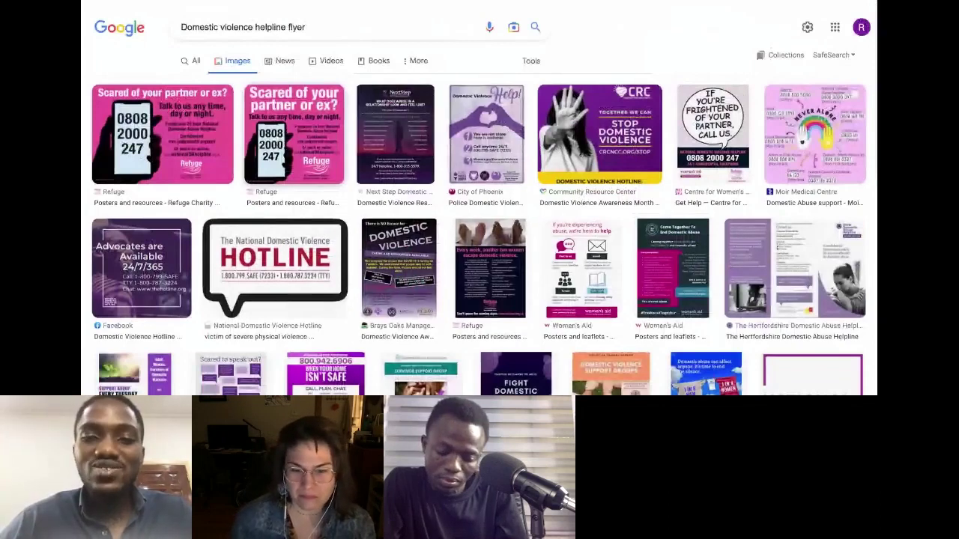
pyautogui.scroll(-1, 480, 225)
pyautogui.scroll(-2, 480, 225)
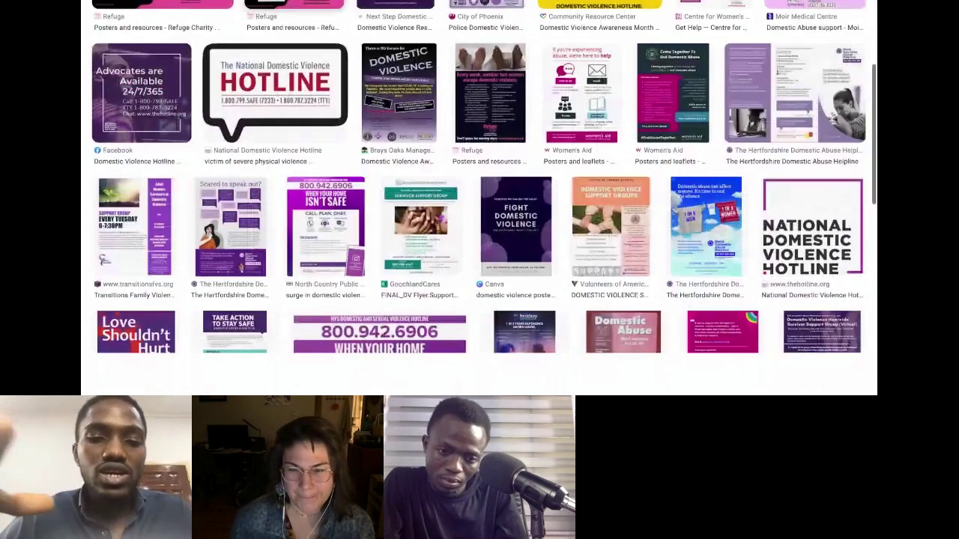
pyautogui.scroll(-3, 479, 209)
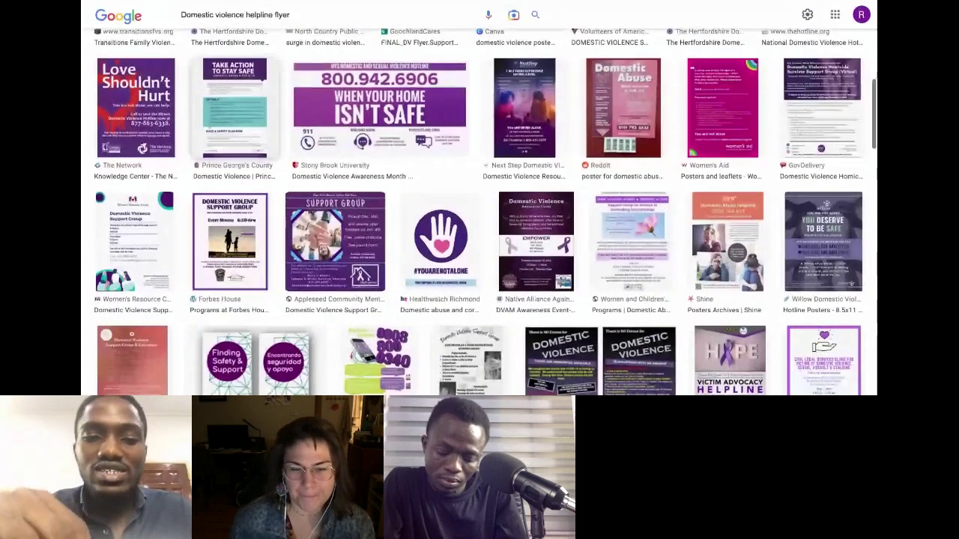
pyautogui.scroll(-3, 480, 209)
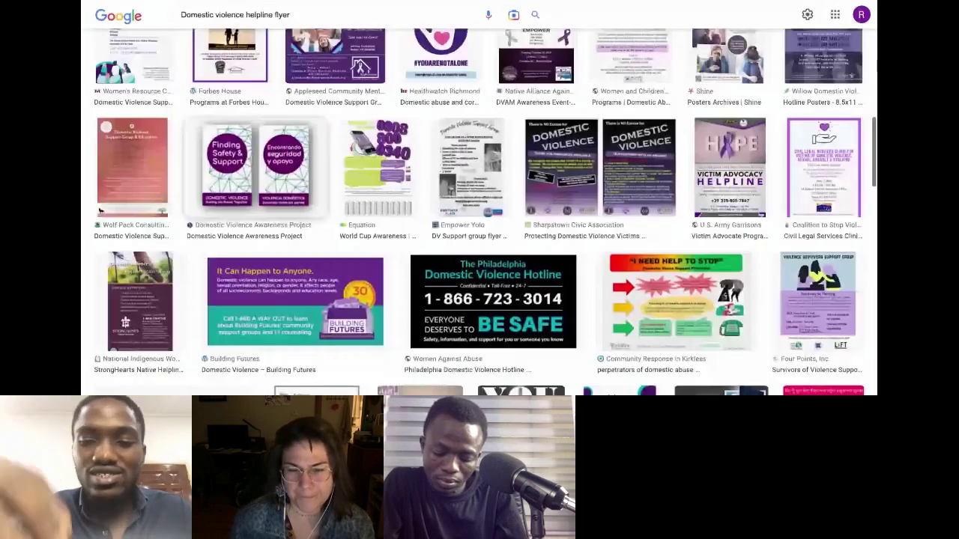
pyautogui.scroll(-4, 479, 210)
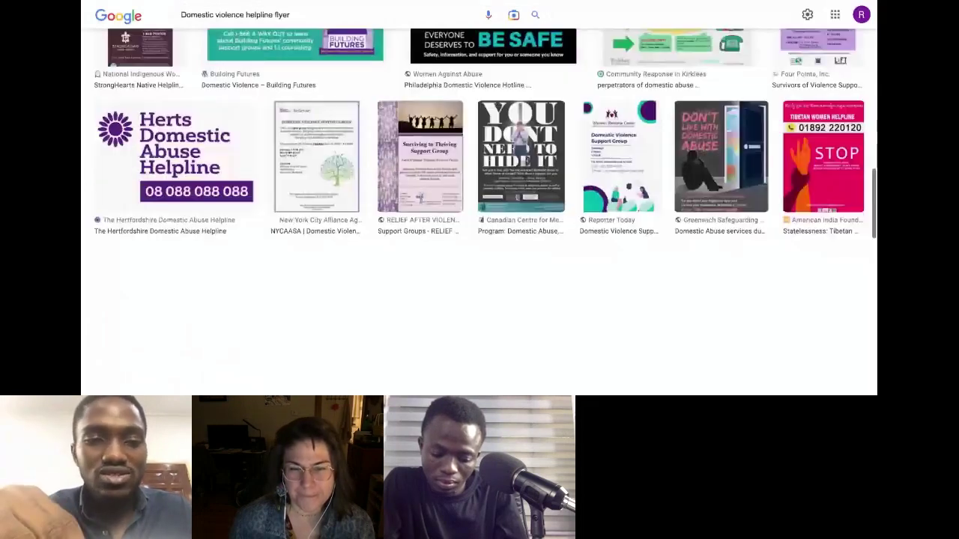
pyautogui.scroll(-5, 479, 210)
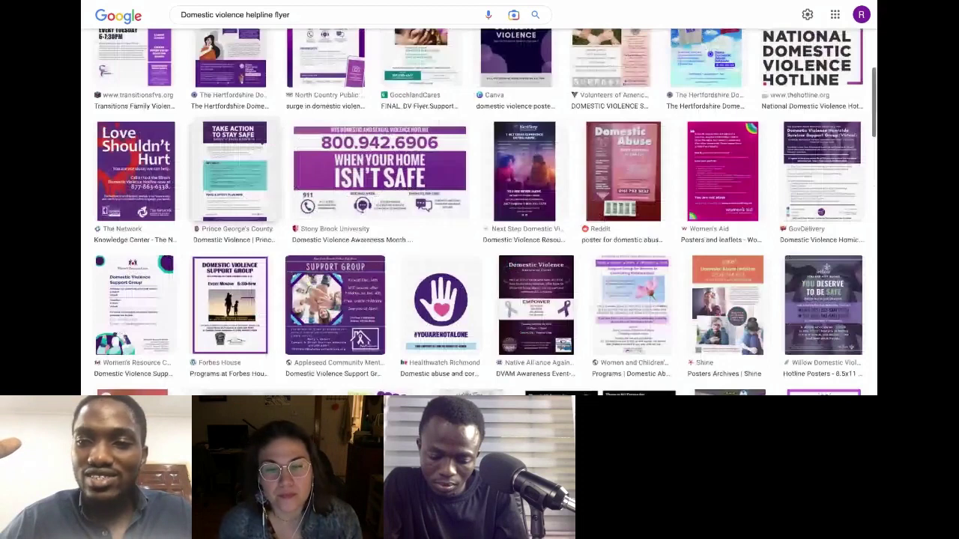
pyautogui.scroll(-5, 248, 150)
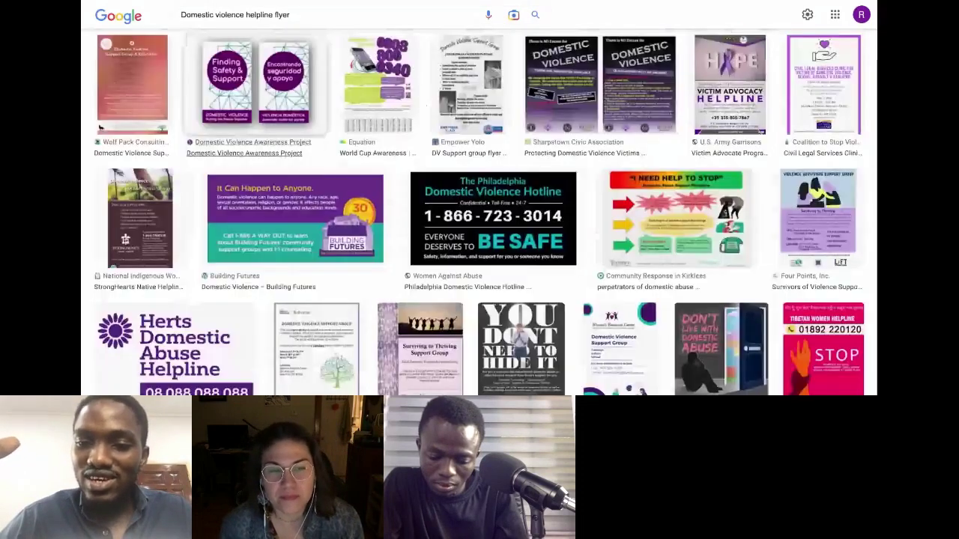
pyautogui.scroll(-1, 480, 210)
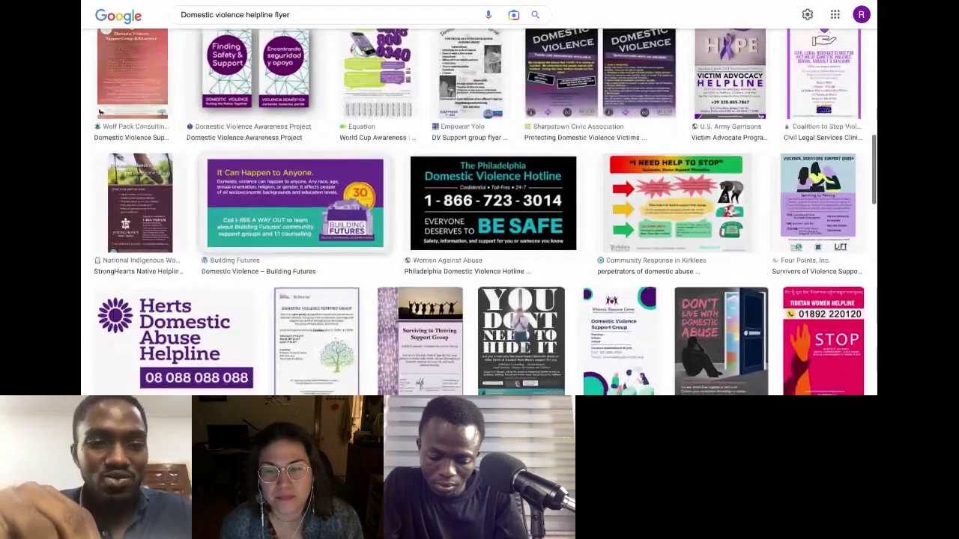
pyautogui.scroll(-5, 259, 152)
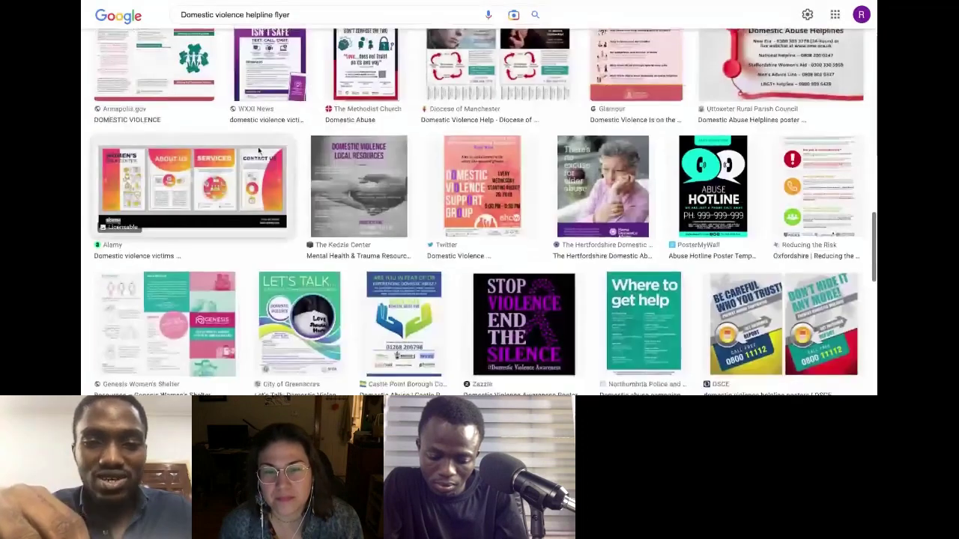
pyautogui.scroll(-1, 258, 152)
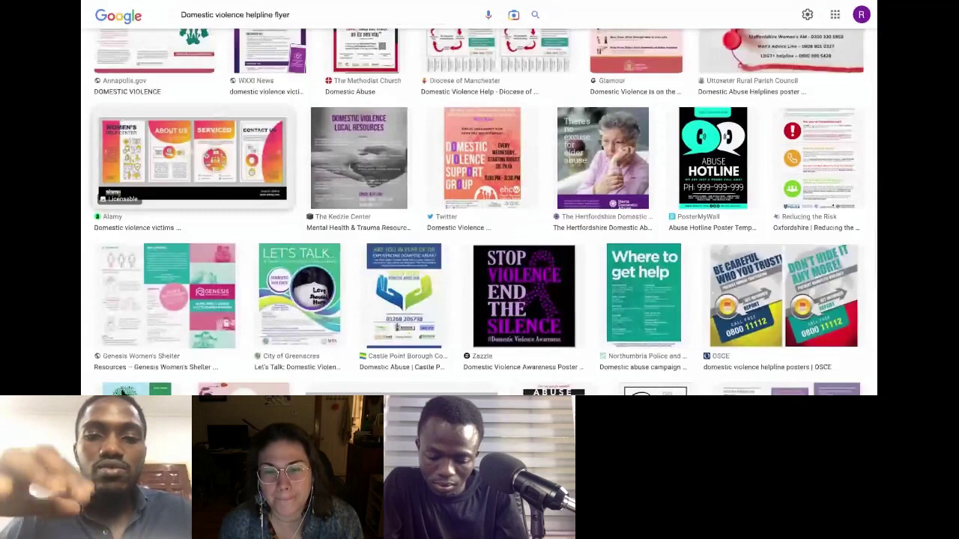
# Step: Scroll further, then select the whole 'Domestic violence helpline flyer' query for replacing
pyautogui.scroll(-5, 478, 211)
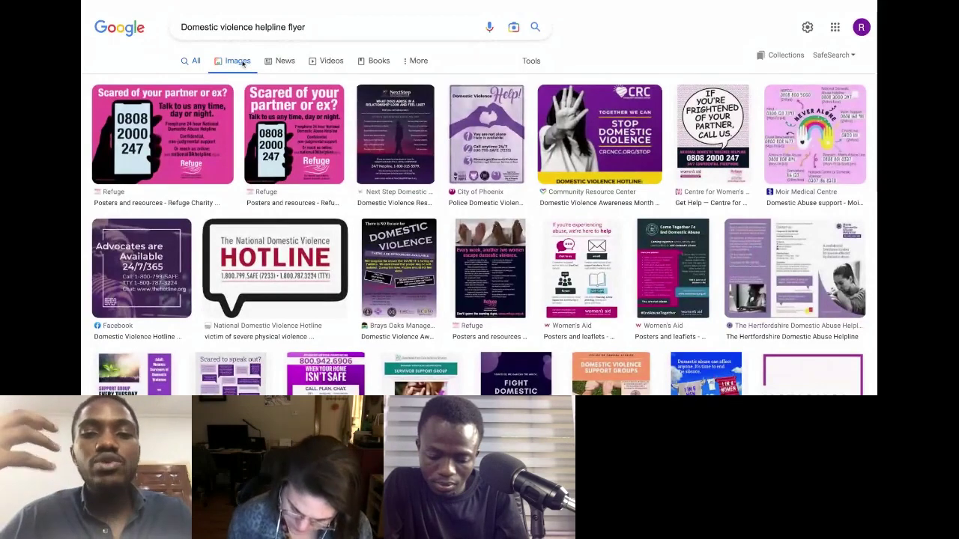
pyautogui.click(247, 27)
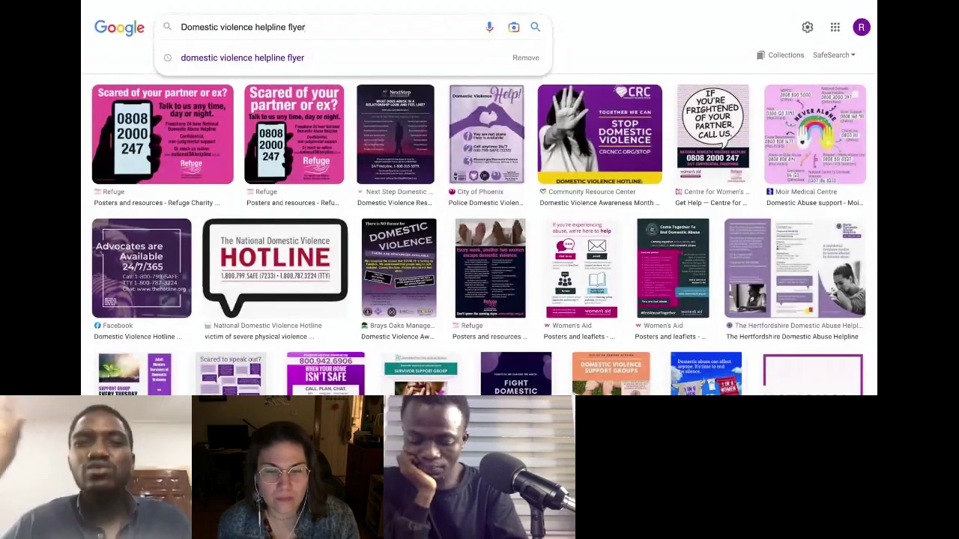
pyautogui.moveTo(305, 27); pyautogui.dragTo(156, 15)
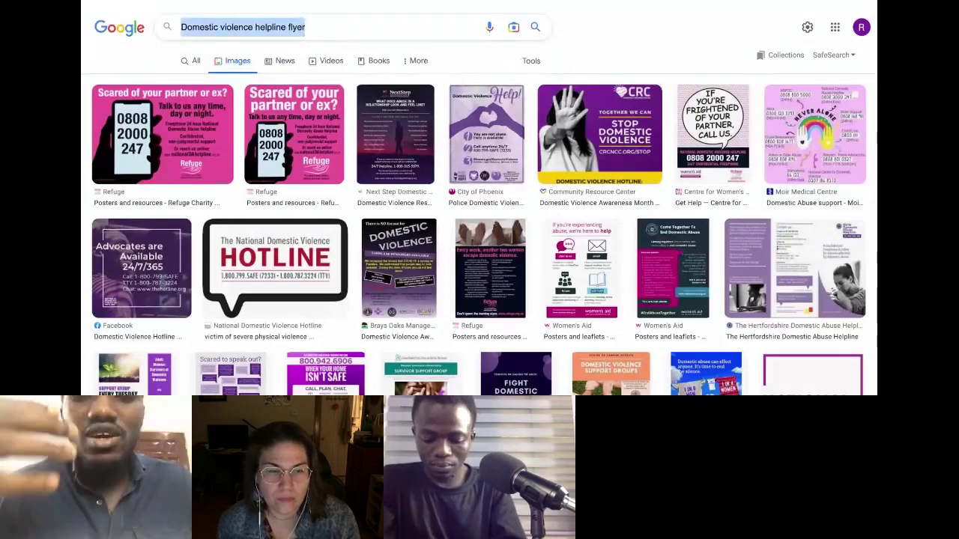
# Step: Search Google Images for 'chinese demostration 1950' and browse the results
pyautogui.write('chh')
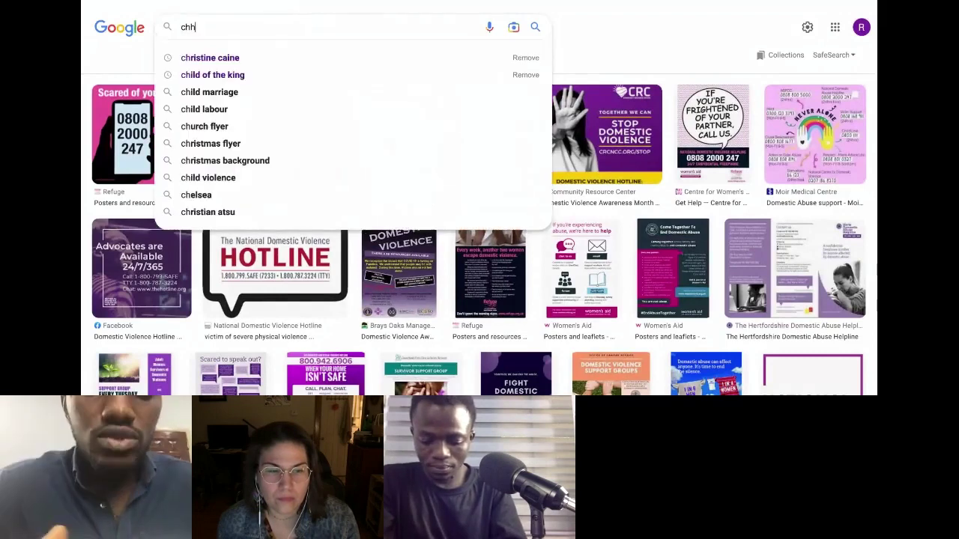
pyautogui.press('BackSpace')
pyautogui.write('inese demostration 1950')
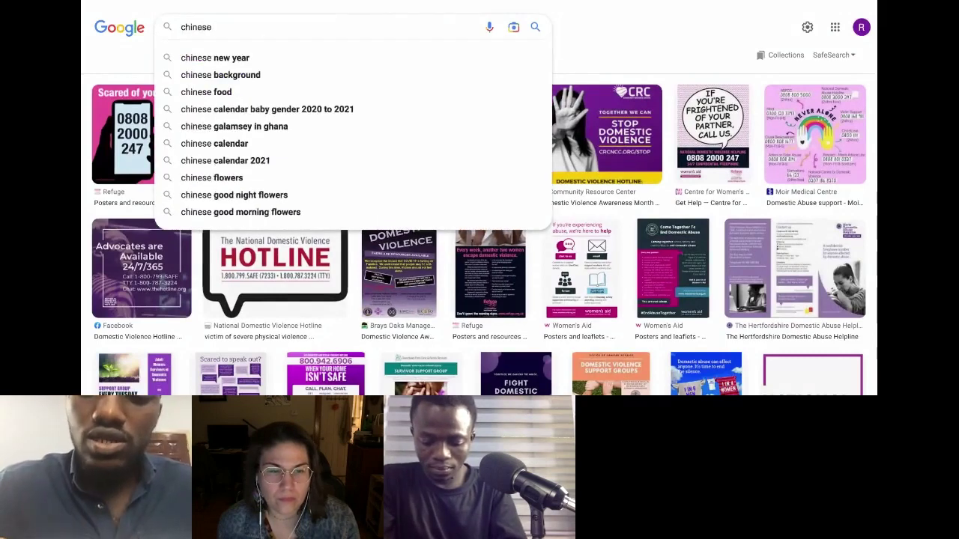
pyautogui.press('Return')
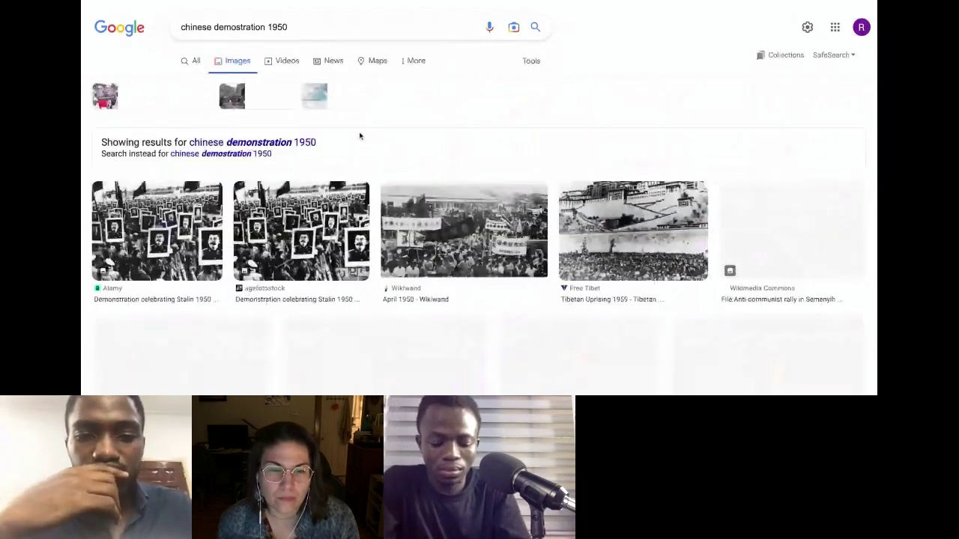
pyautogui.scroll(-6, 360, 137)
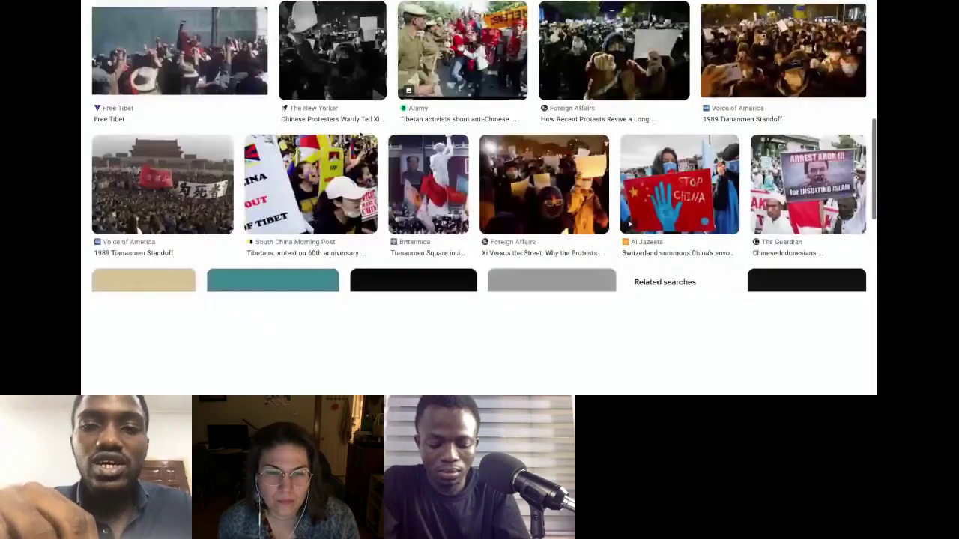
pyautogui.scroll(-3, 360, 135)
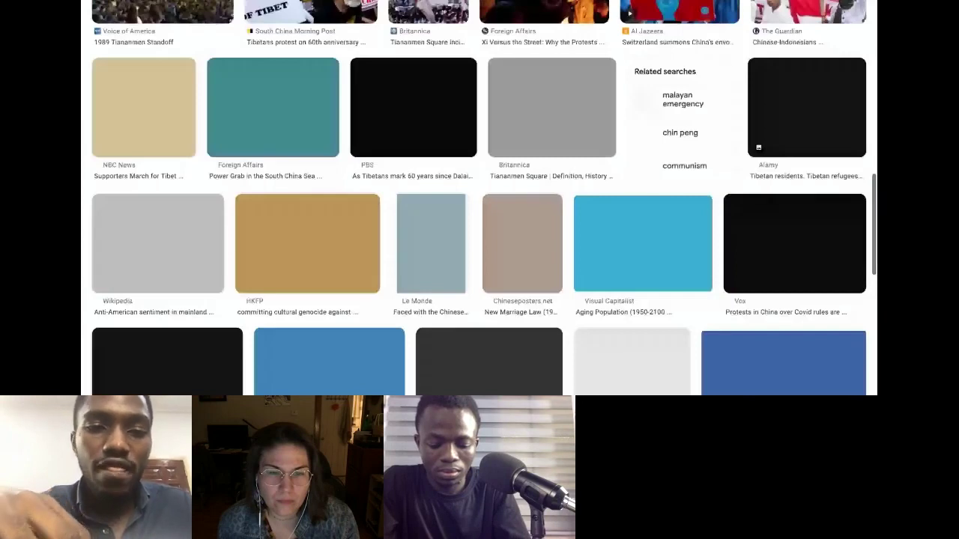
pyautogui.scroll(4, 275, 33)
pyautogui.scroll(2, 276, 33)
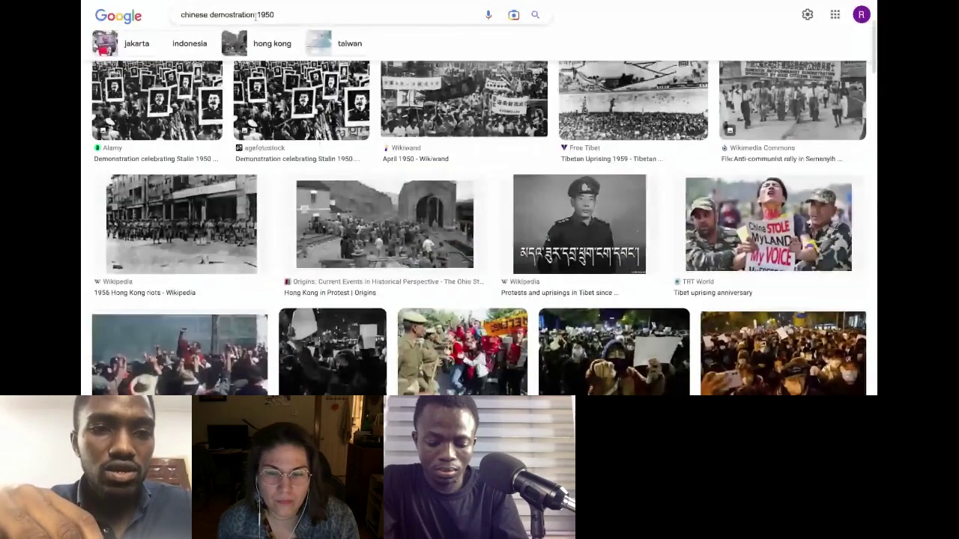
# Step: Change the query to 'chinese activist 1950', rerun it and browse the historical photos
pyautogui.click(254, 14)
pyautogui.press('BackSpace')
pyautogui.press('BackSpace')
pyautogui.press('BackSpace')
pyautogui.press('BackSpace')
pyautogui.press('BackSpace')
pyautogui.press('BackSpace')
pyautogui.press('BackSpace')
pyautogui.press('BackSpace')
pyautogui.press('BackSpace')
pyautogui.press('BackSpace')
pyautogui.press('BackSpace')
pyautogui.press('BackSpace')
pyautogui.write('activist')
pyautogui.press('Return')
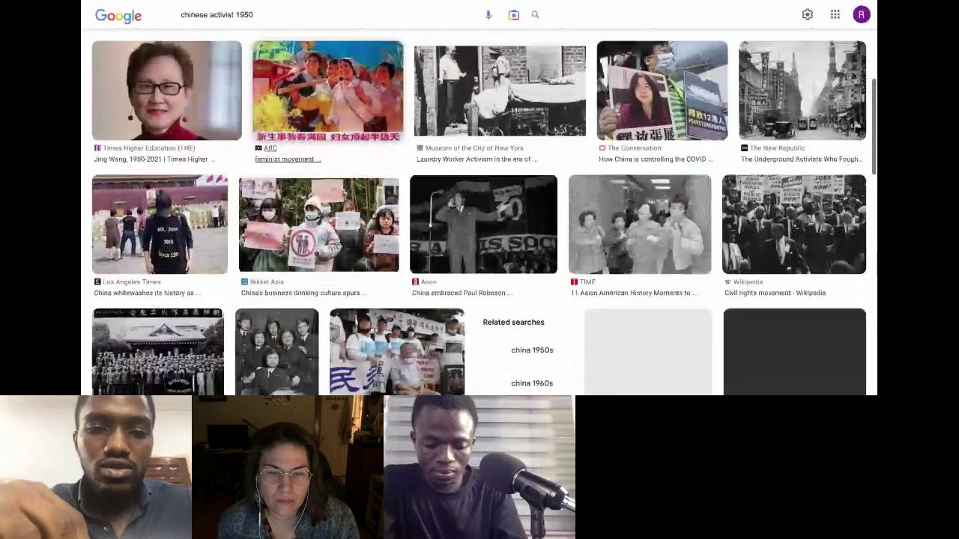
pyautogui.scroll(-5, 480, 211)
pyautogui.scroll(-1, 479, 211)
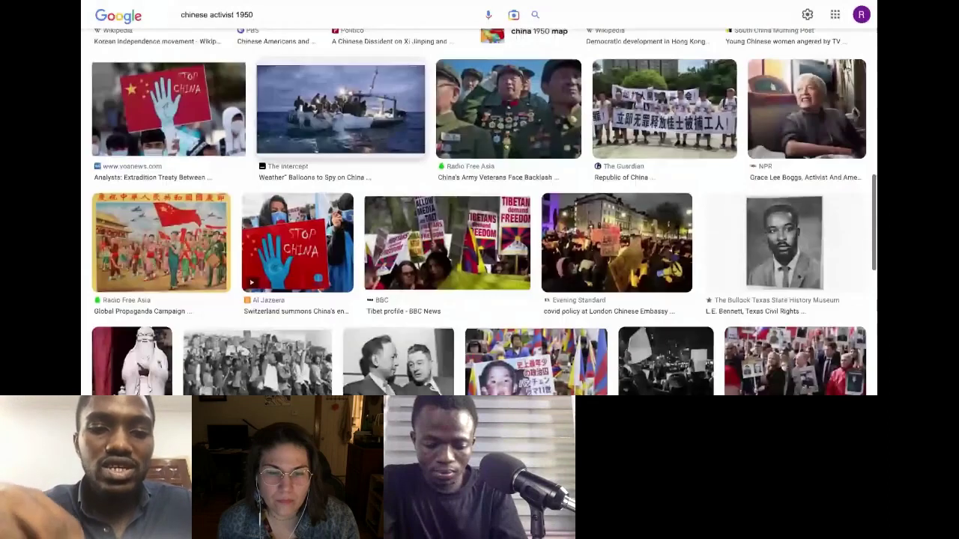
pyautogui.scroll(-3, 479, 212)
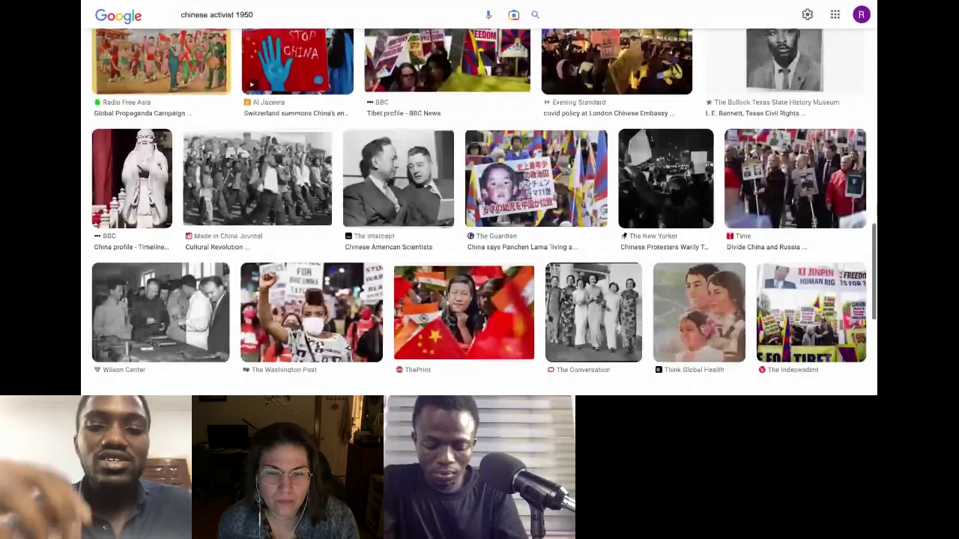
pyautogui.scroll(-3, 480, 211)
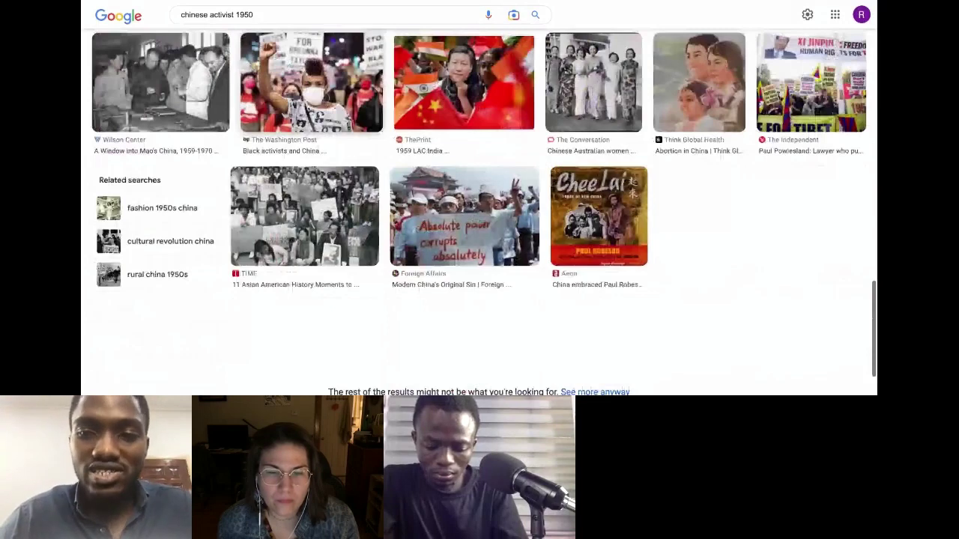
pyautogui.scroll(-1, 480, 211)
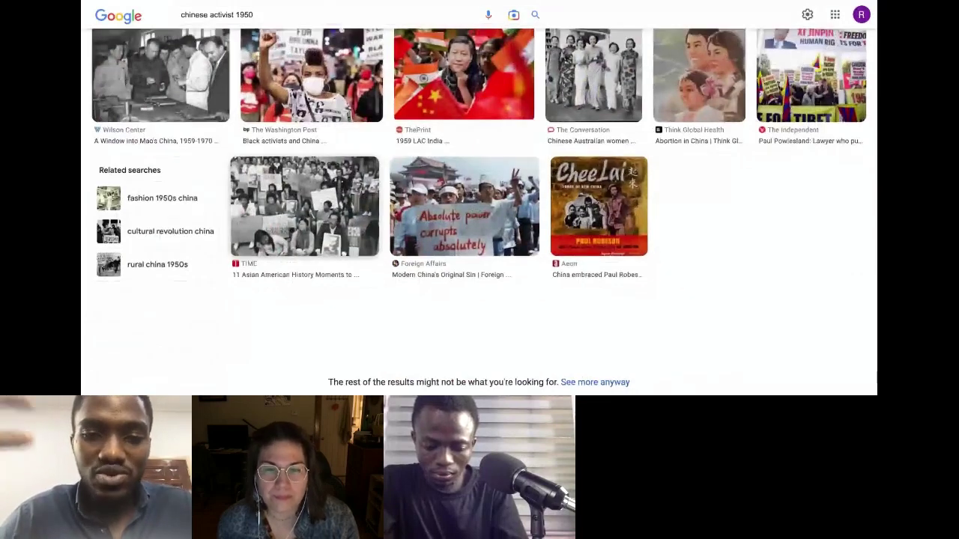
pyautogui.scroll(5, 479, 212)
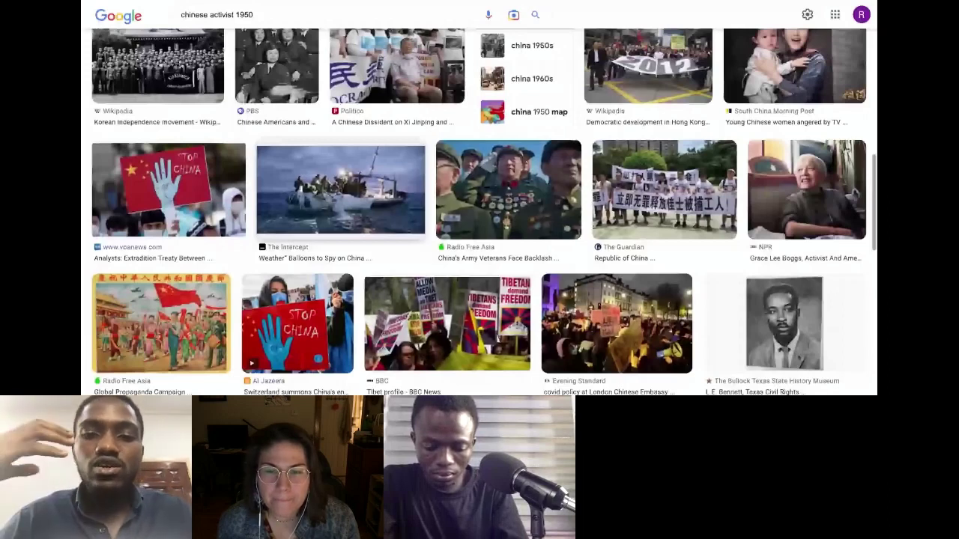
pyautogui.scroll(5, 480, 211)
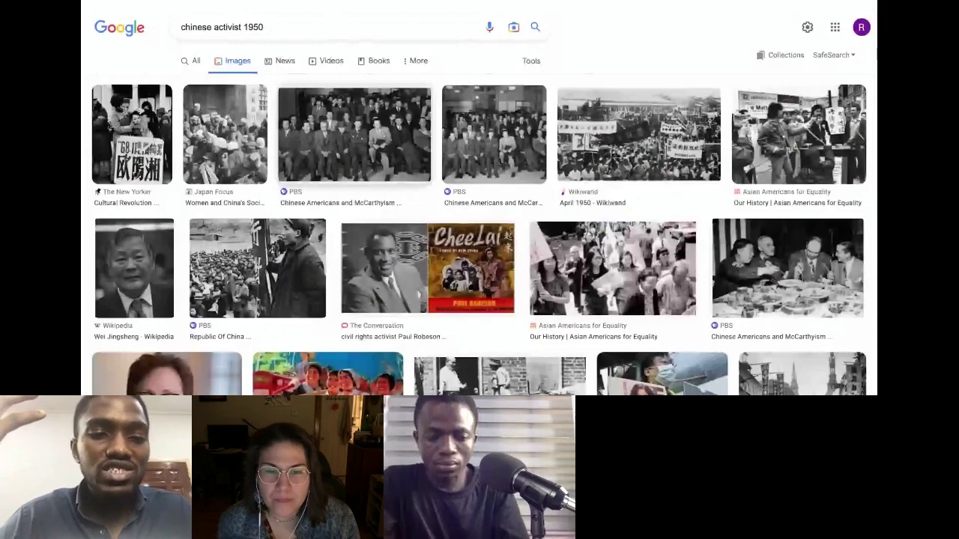
pyautogui.scroll(-1, 480, 211)
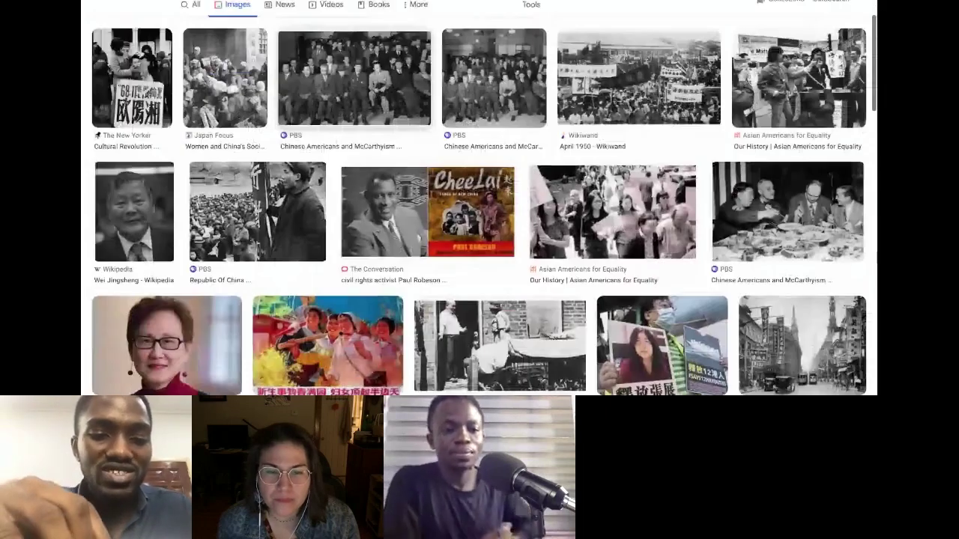
pyautogui.scroll(-1, 479, 211)
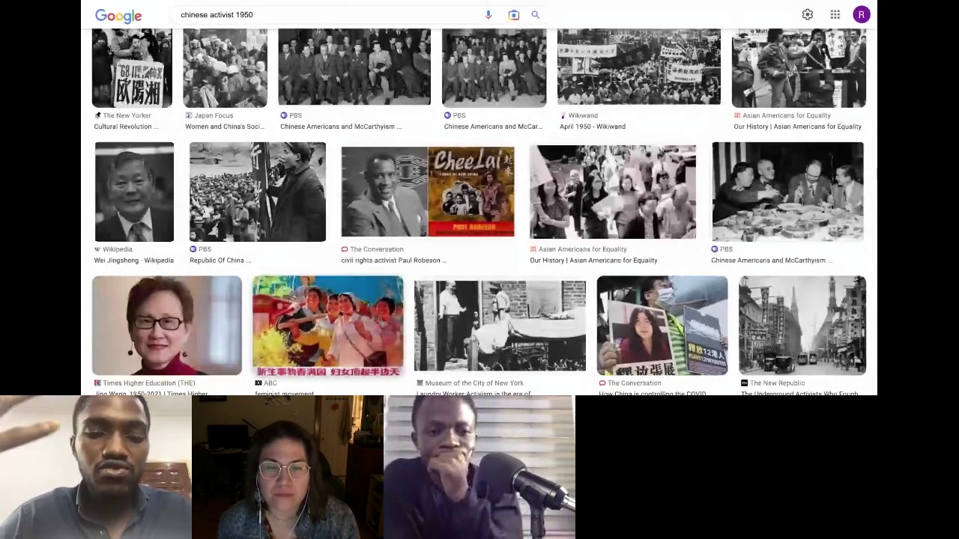
# Step: Preview the ABC feminist movement poster, then the Labour Days poster
pyautogui.click(330, 328)
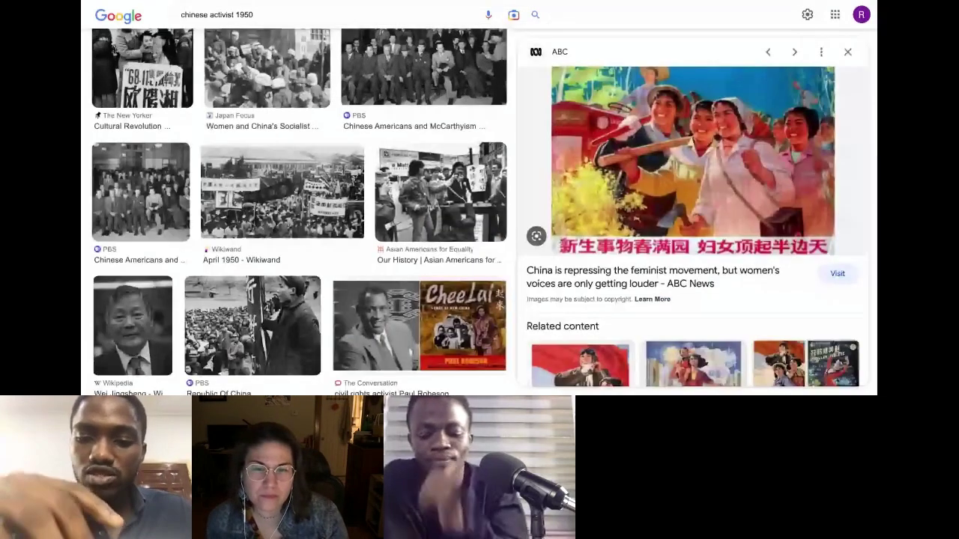
pyautogui.scroll(-3, 696, 235)
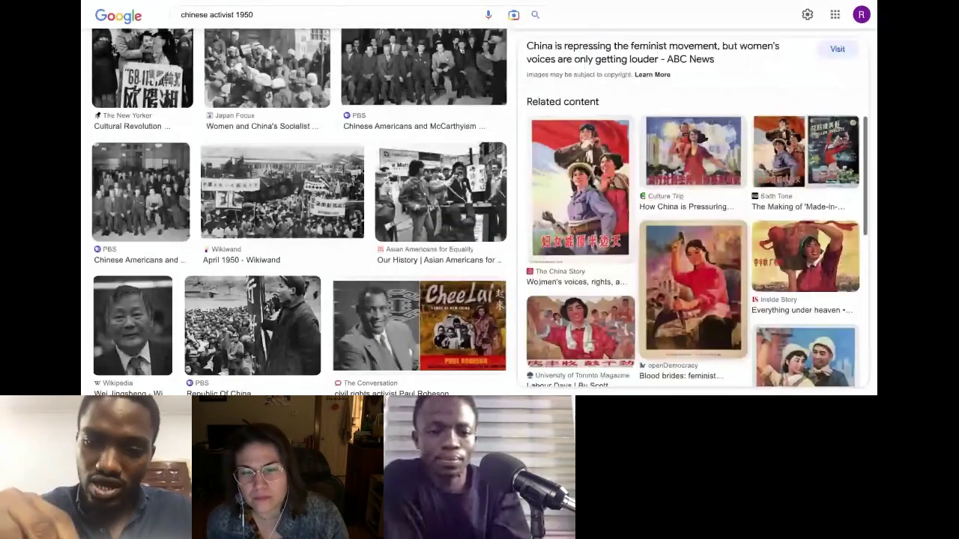
pyautogui.click(581, 329)
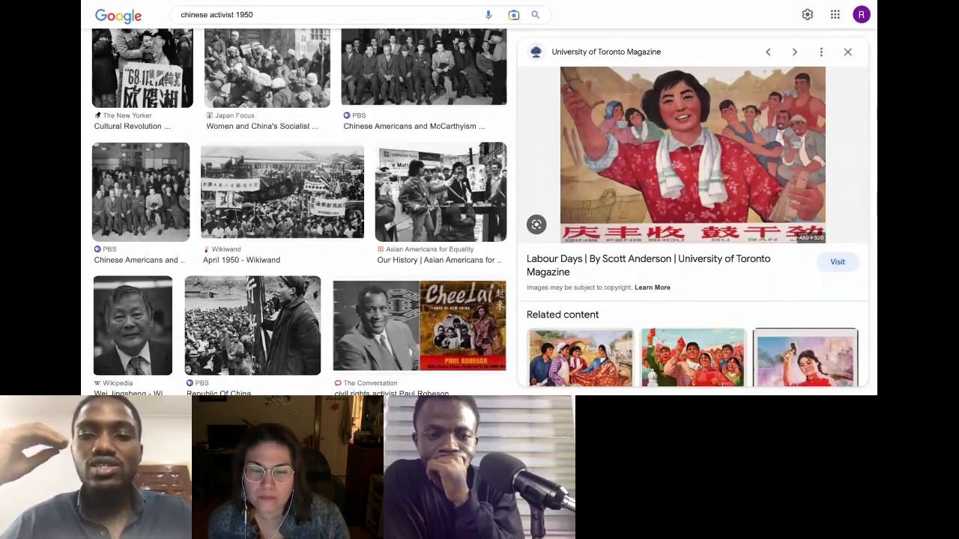
# Step: Browse the Labour Days poster's related content, then return to the Canva flyer design
pyautogui.scroll(-3, 706, 341)
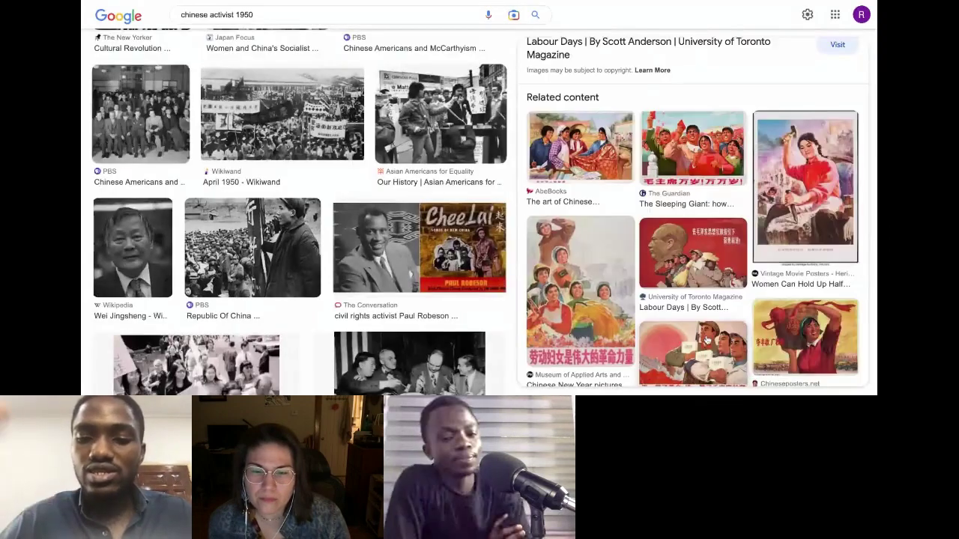
pyautogui.scroll(-5, 742, 315)
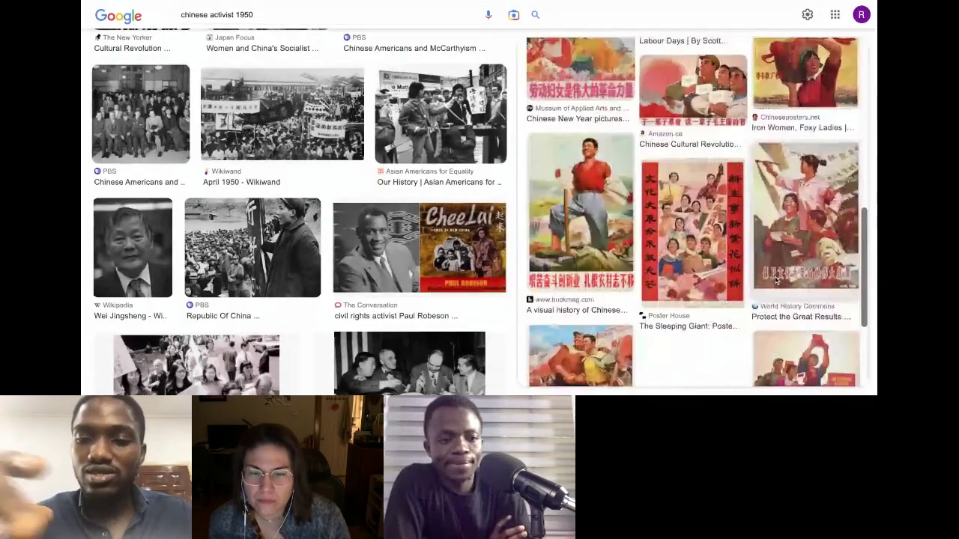
pyautogui.scroll(-2, 776, 278)
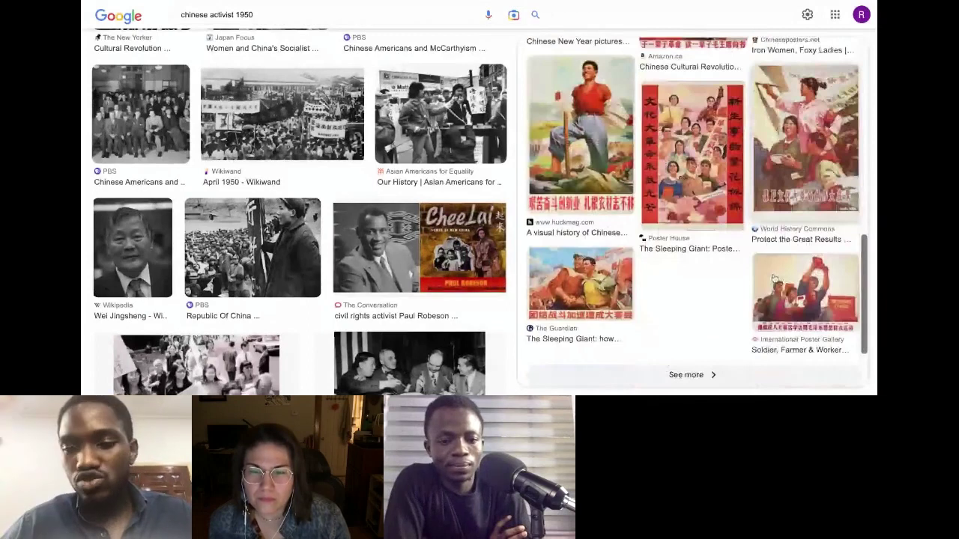
pyautogui.scroll(-1, 776, 278)
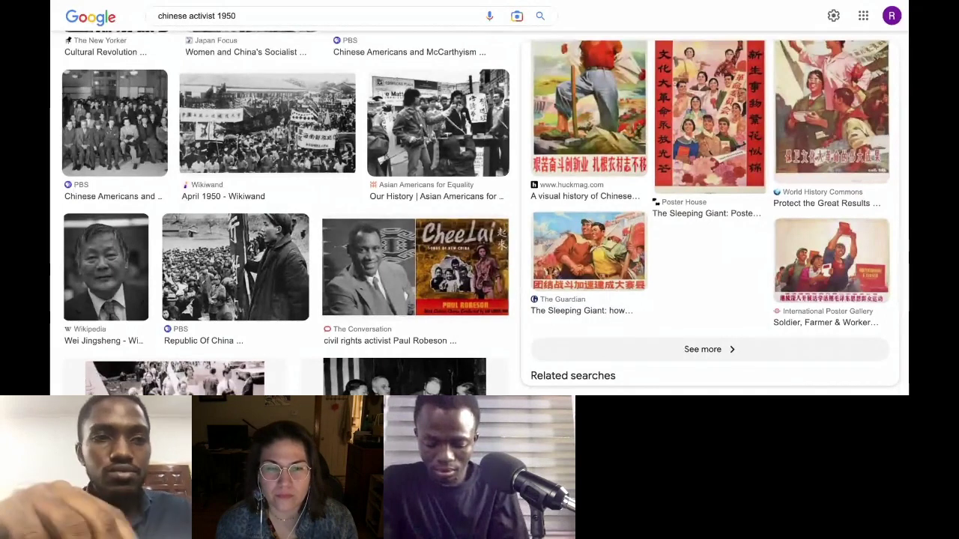
pyautogui.hotkey('alt', 'Tab')
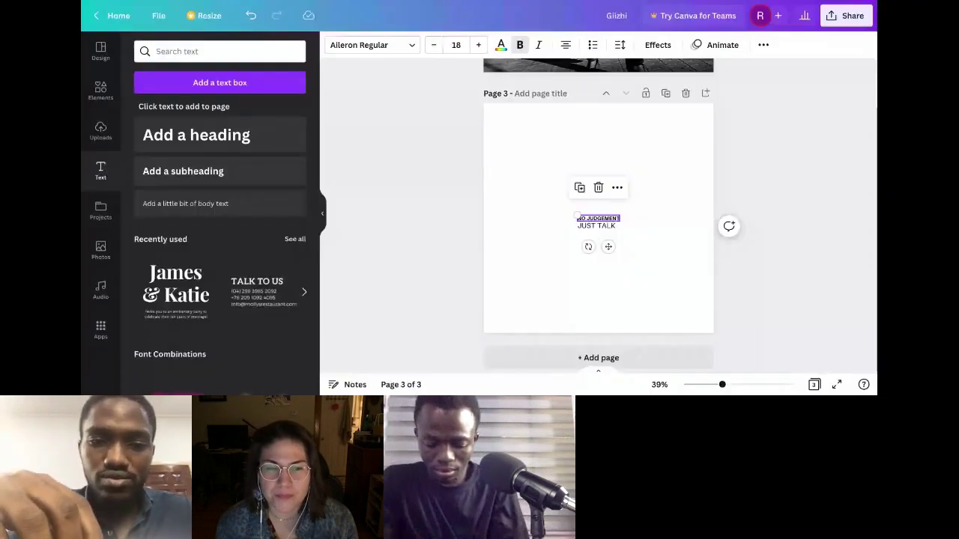
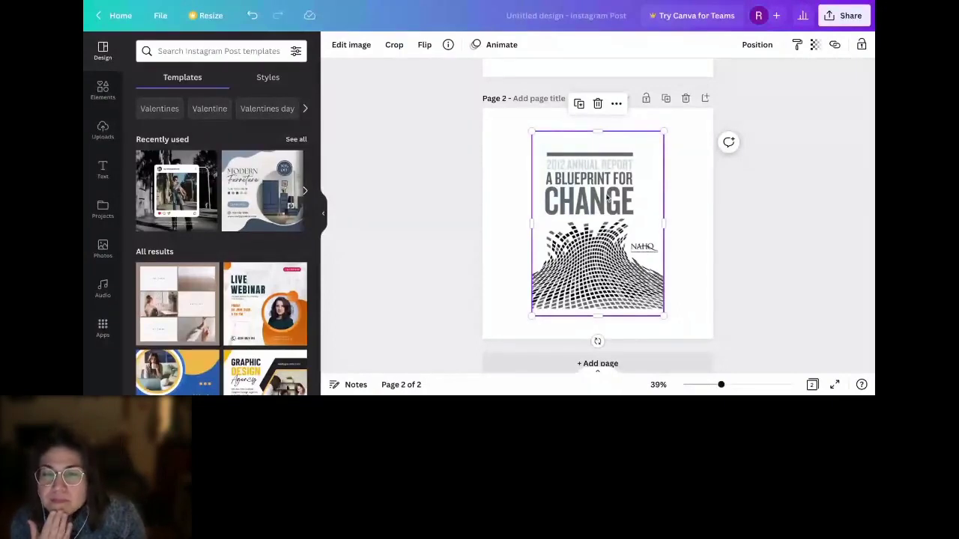
# Step: Add a blank page 3 after the Blueprint for Change cover and paste the next cover onto it
pyautogui.hotkey('ctrl', 'Return')
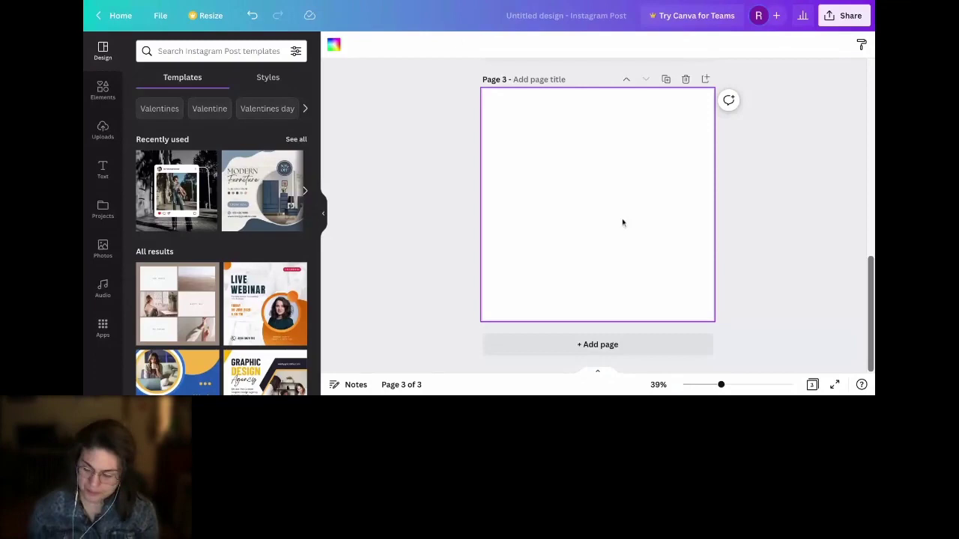
pyautogui.hotkey('ctrl', 'v')
# Step: Enlarge the 2014 Annual Report cover on page 3, centre it, and add a blank page 4
pyautogui.moveTo(553, 273); pyautogui.dragTo(531, 297)
pyautogui.moveTo(645, 139); pyautogui.dragTo(687, 79)
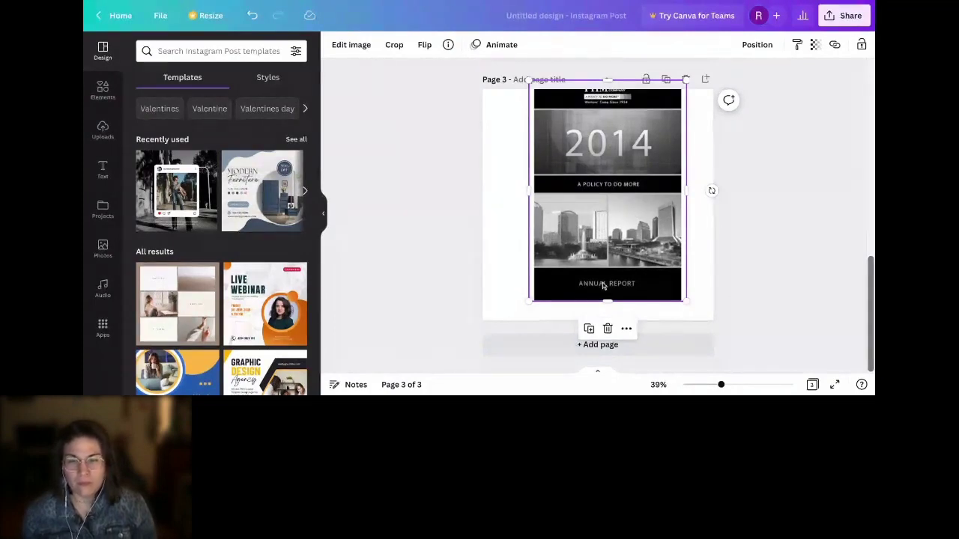
pyautogui.moveTo(595, 211); pyautogui.dragTo(585, 211)
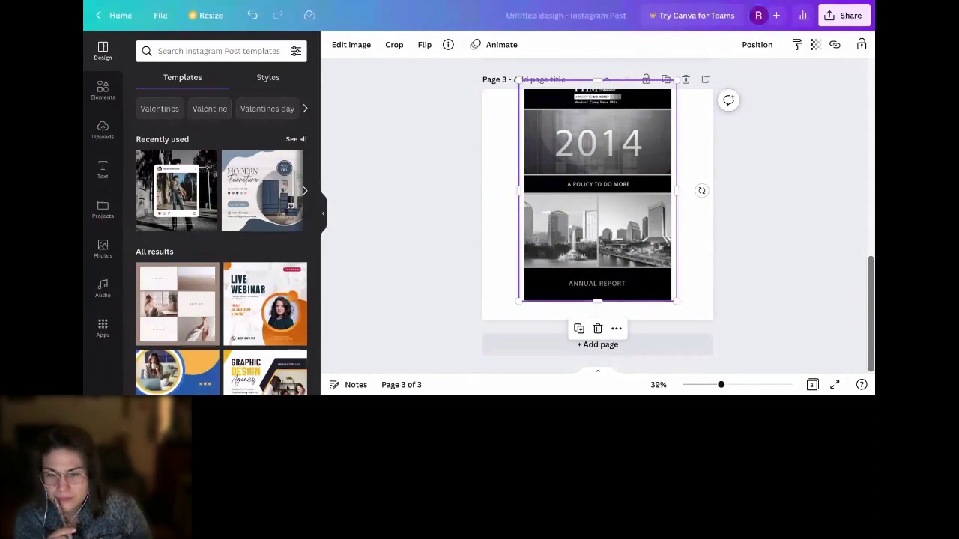
pyautogui.moveTo(614, 198); pyautogui.dragTo(614, 190)
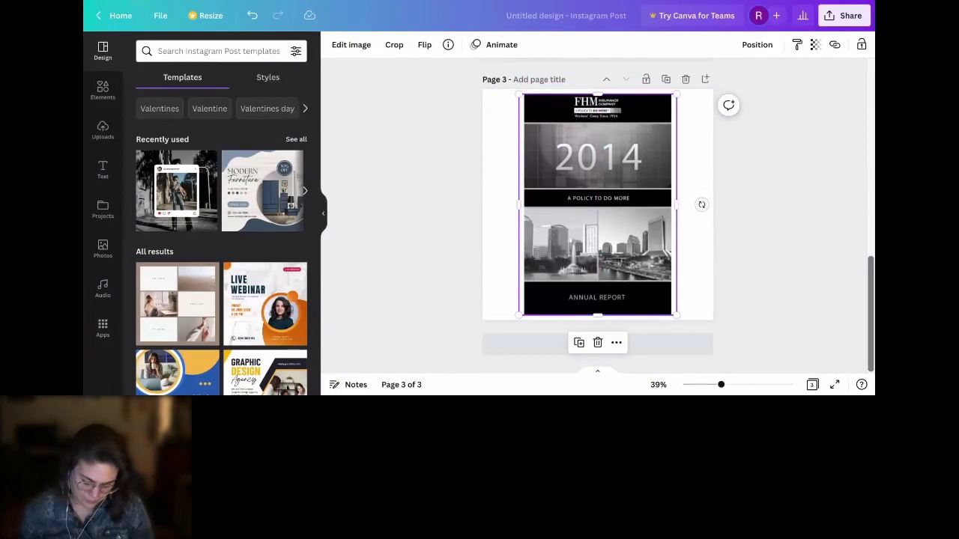
pyautogui.click(697, 346)
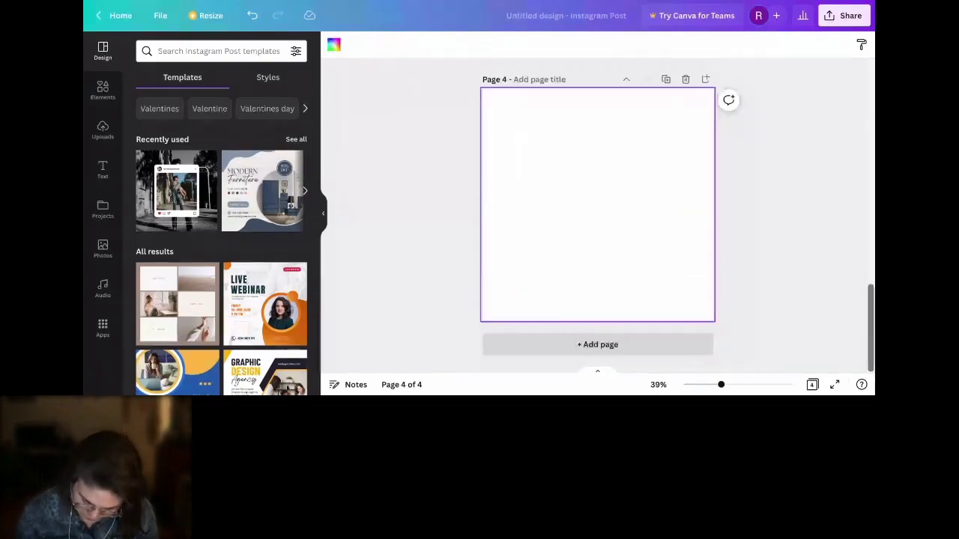
# Step: Paste the 2012 D-Link cover onto page 4, enlarge it, and nudge it into position
pyautogui.hotkey('ctrl', 'v')
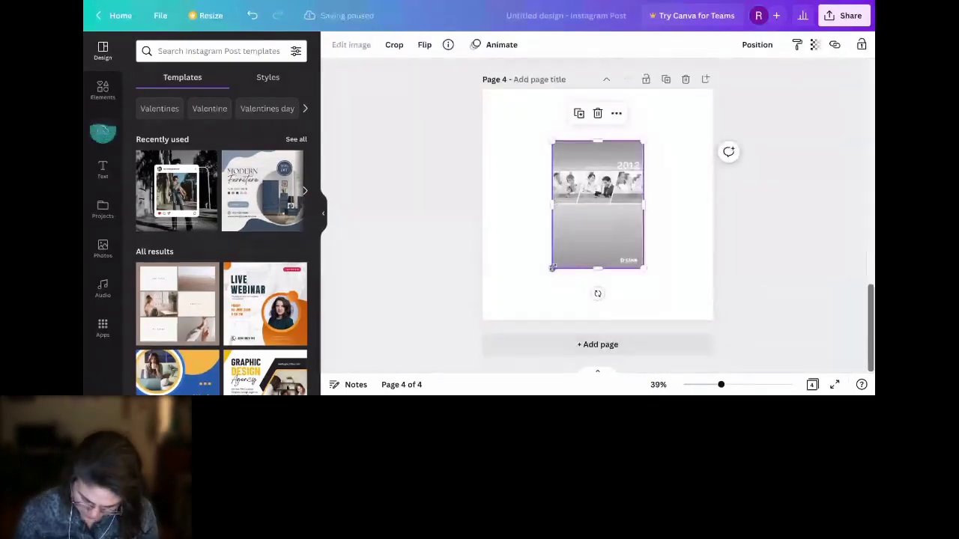
pyautogui.moveTo(552, 267); pyautogui.dragTo(514, 321)
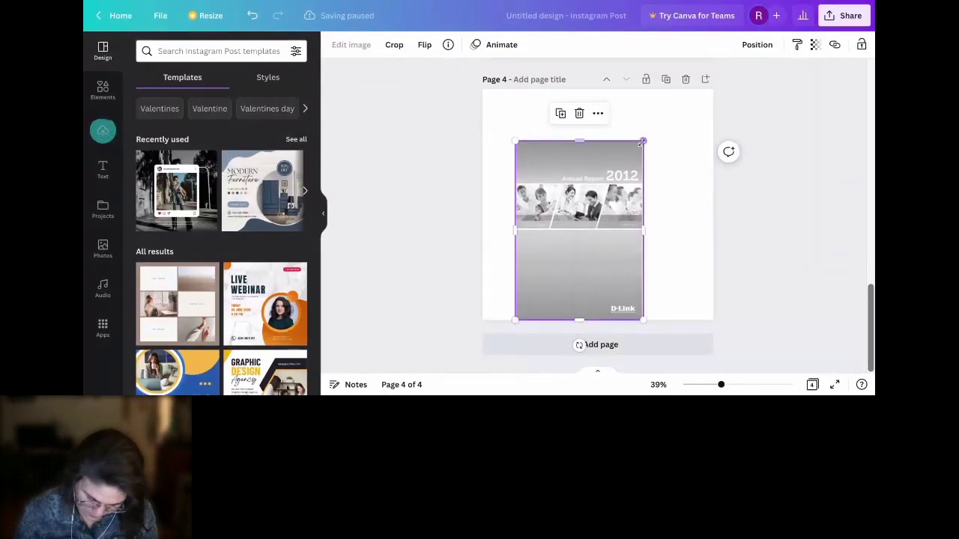
pyautogui.moveTo(642, 141); pyautogui.dragTo(668, 105)
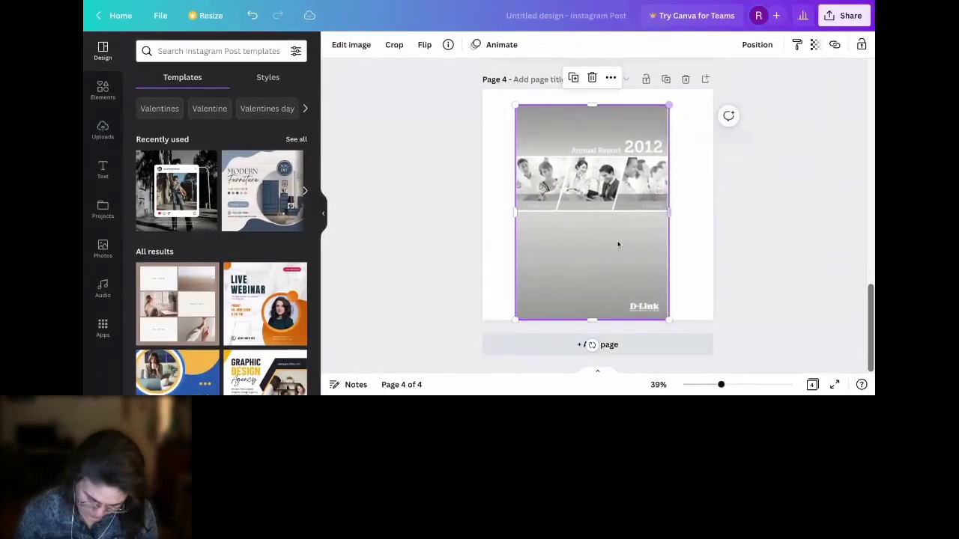
pyautogui.moveTo(618, 239); pyautogui.dragTo(624, 231)
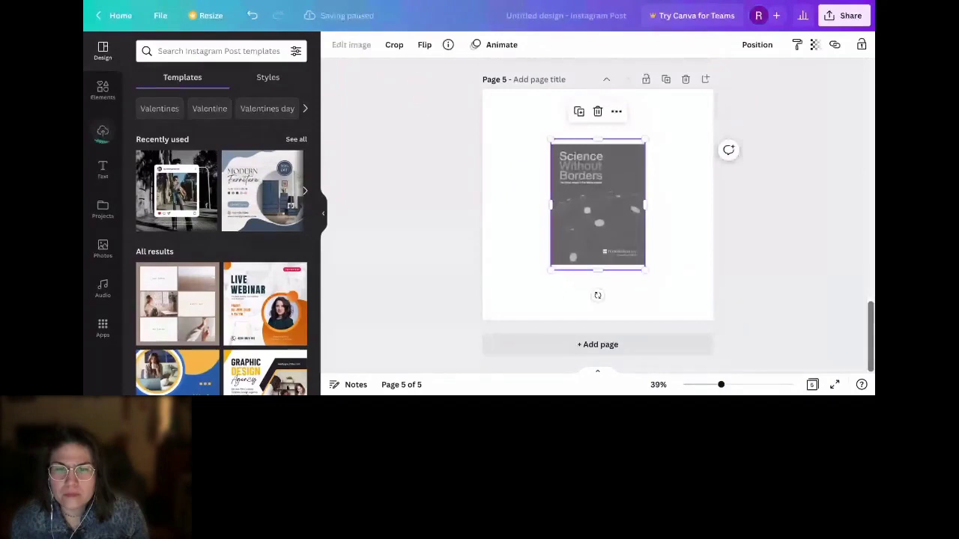
# Step: Enlarge the Science Without Borders cover to fill most of page 5, then add page 6
pyautogui.moveTo(645, 269); pyautogui.dragTo(670, 303)
pyautogui.moveTo(550, 139); pyautogui.dragTo(540, 126)
pyautogui.click(687, 172)
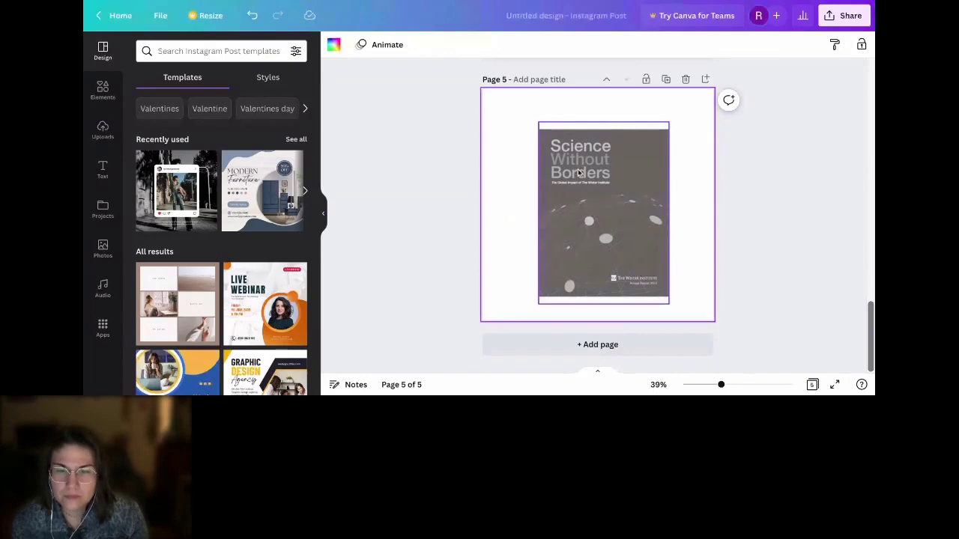
pyautogui.click(588, 229)
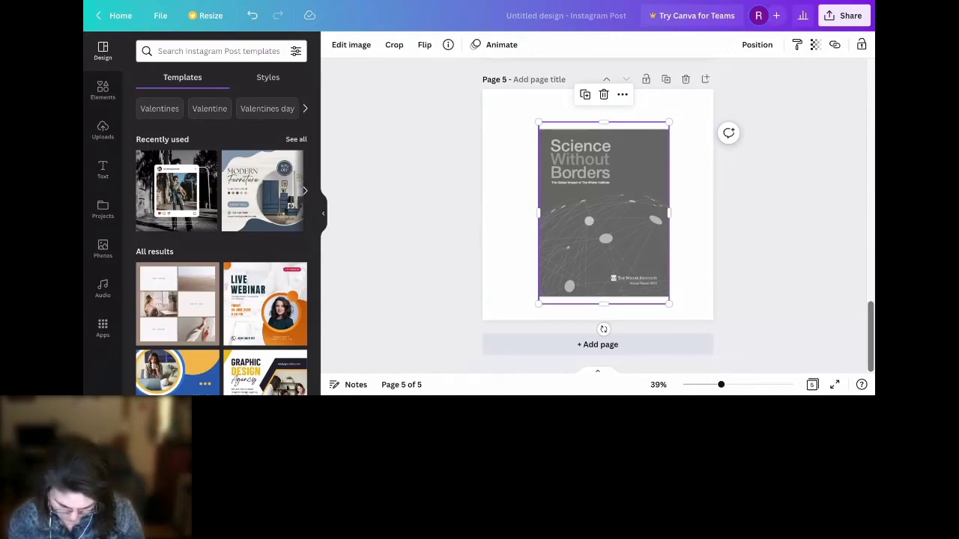
pyautogui.click(679, 344)
# Step: Paste the Earth Observatory of Singapore cover on page 6, widen it to fill the page, and add page 7
pyautogui.hotkey('ctrl', 'v')
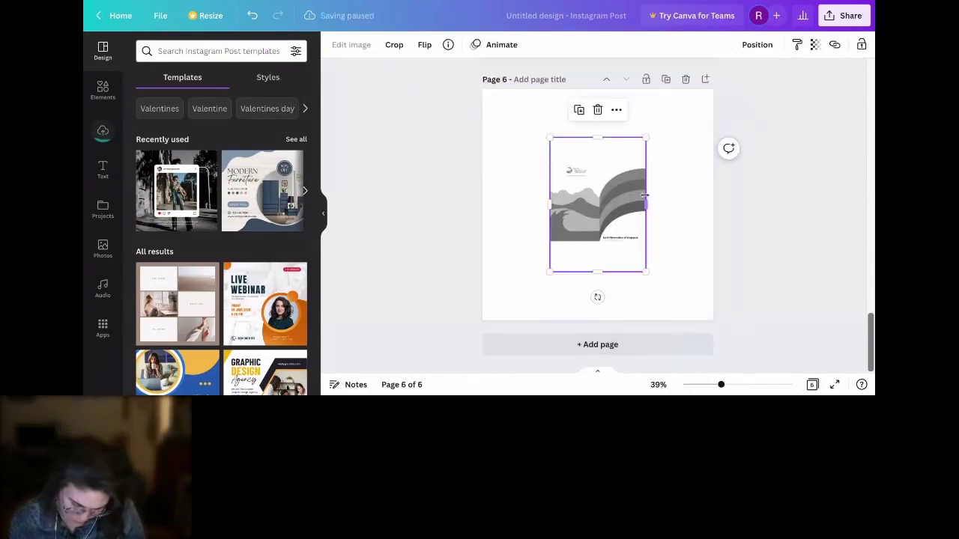
pyautogui.moveTo(550, 138); pyautogui.dragTo(482, 42)
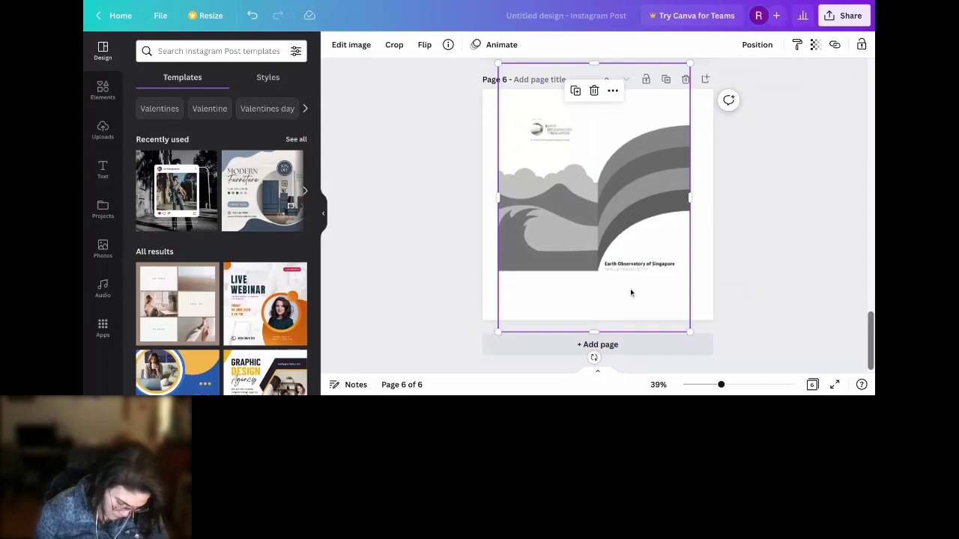
pyautogui.click(607, 346)
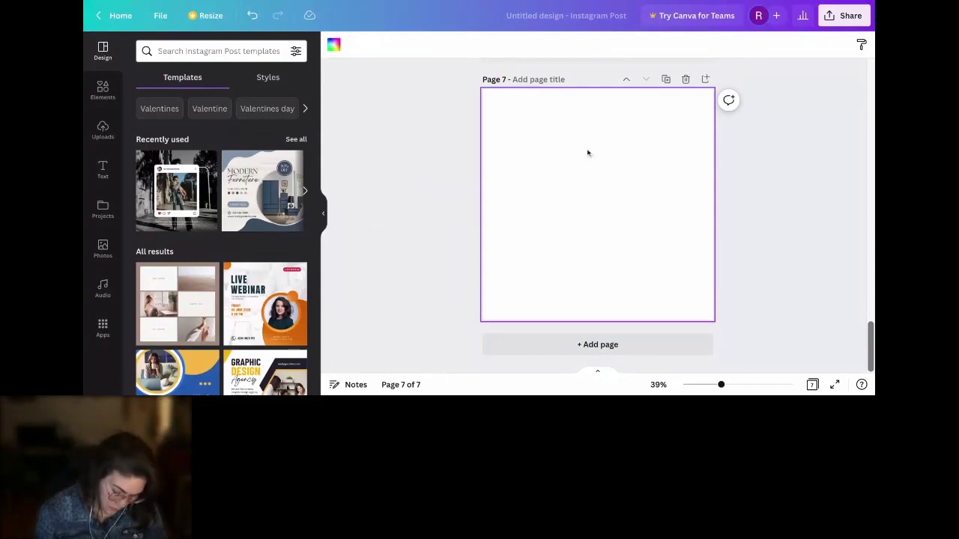
# Step: Paste the grey 2015 Annual Report cover on page 7, enlarge it, and snap it to the top edge
pyautogui.hotkey('ctrl', 'v')
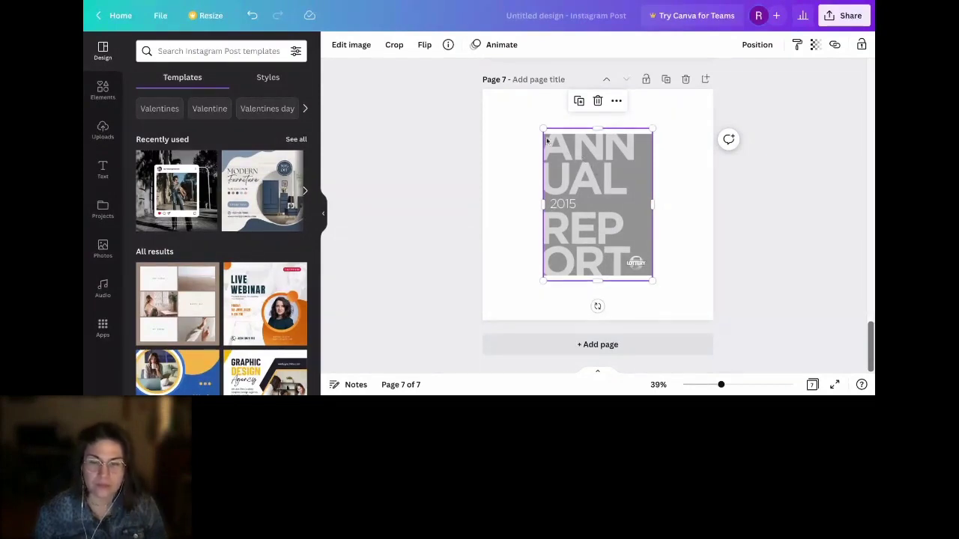
pyautogui.moveTo(542, 129); pyautogui.dragTo(506, 75)
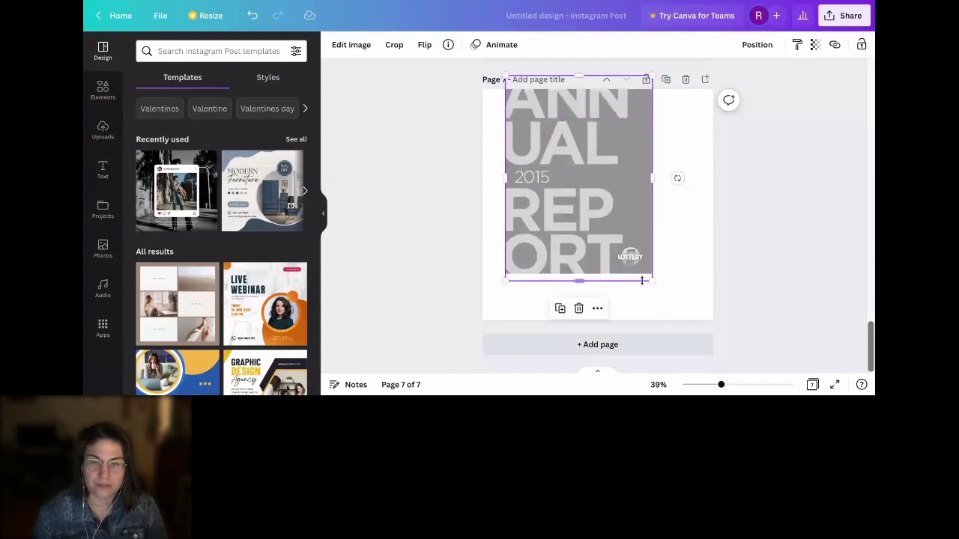
pyautogui.moveTo(653, 280); pyautogui.dragTo(664, 296)
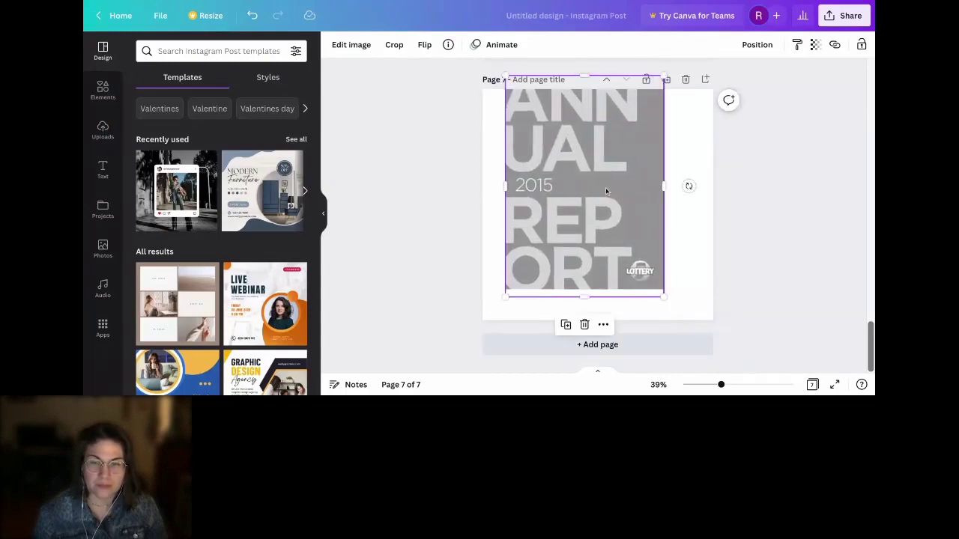
pyautogui.moveTo(606, 188); pyautogui.dragTo(607, 192)
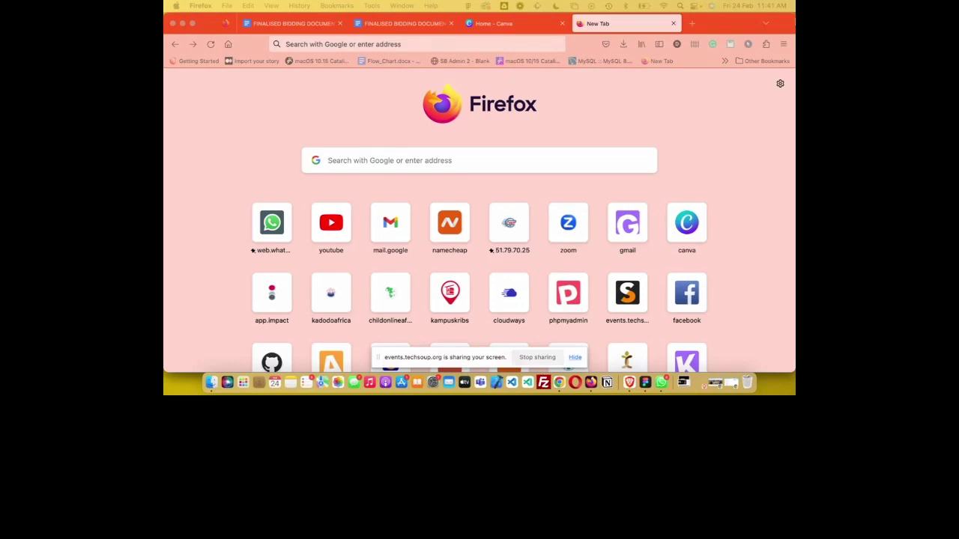
# Step: Return to the Chrome TechSoup session window and start the host's video
pyautogui.press('super+Tab')
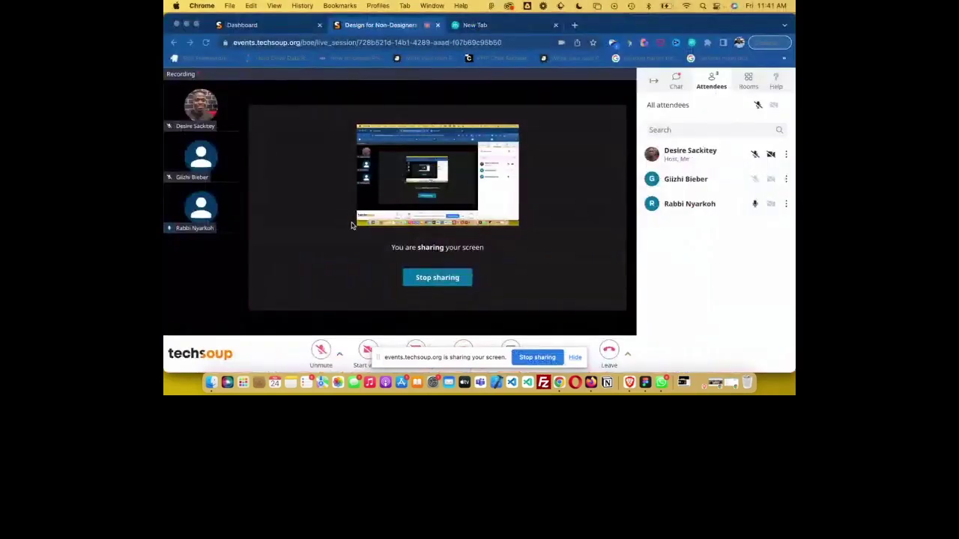
pyautogui.click(367, 350)
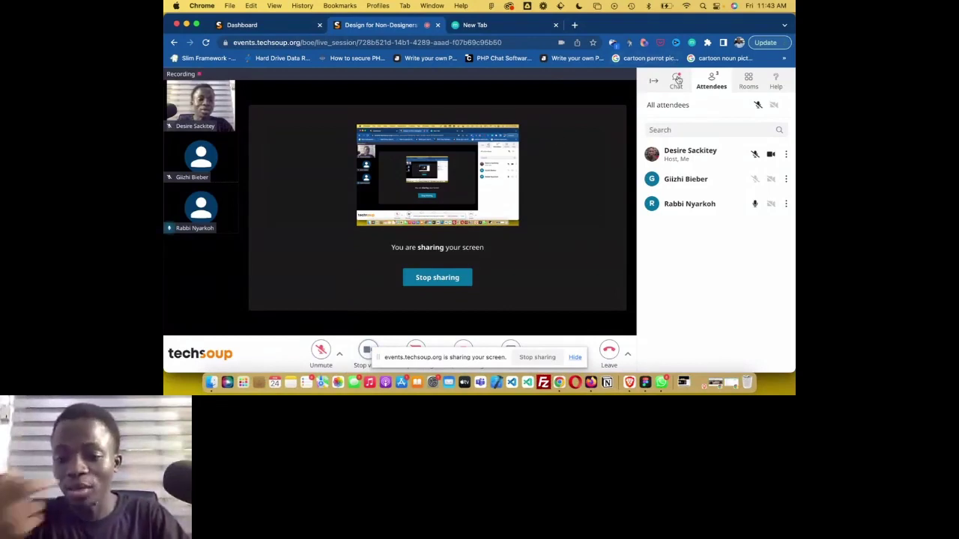
# Step: Open the session Chat and send a message containing the host's e-mail address
pyautogui.click(677, 79)
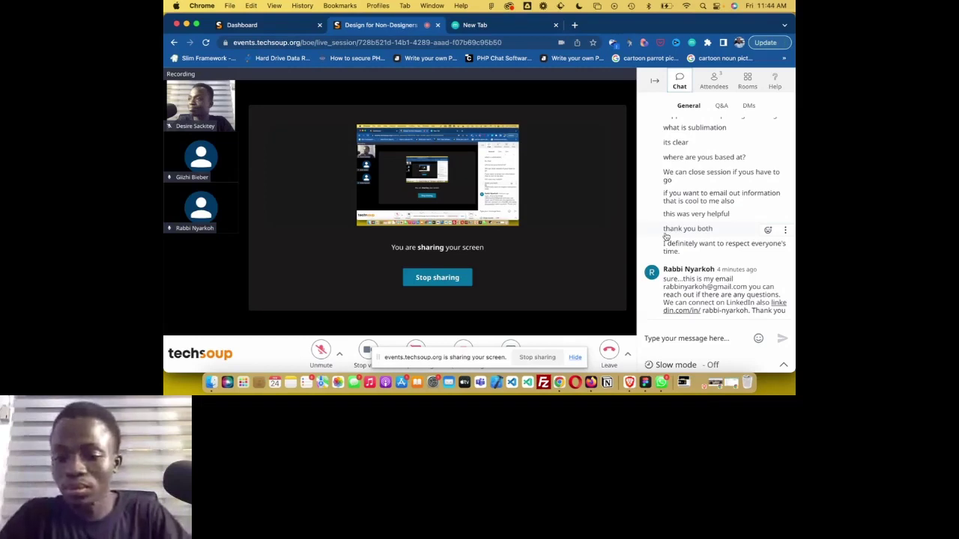
pyautogui.click(669, 339)
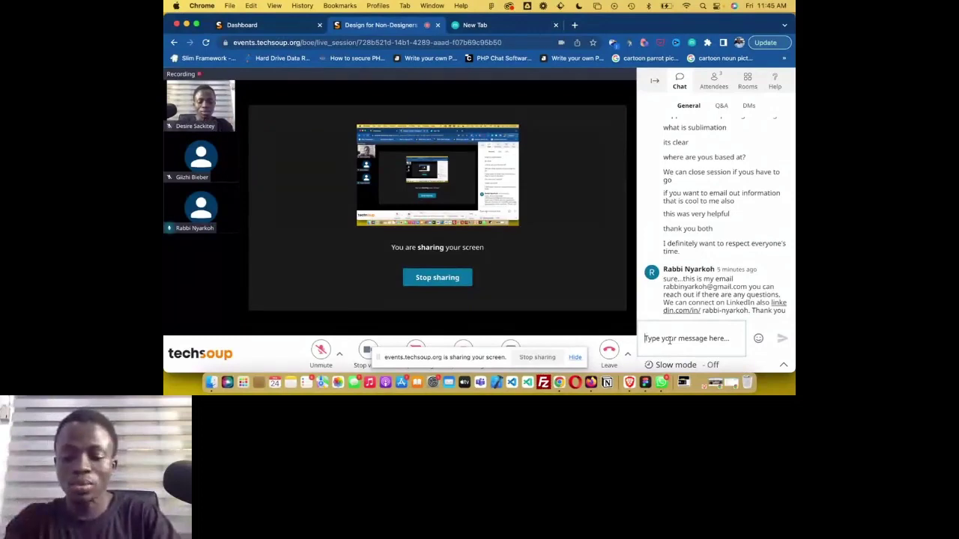
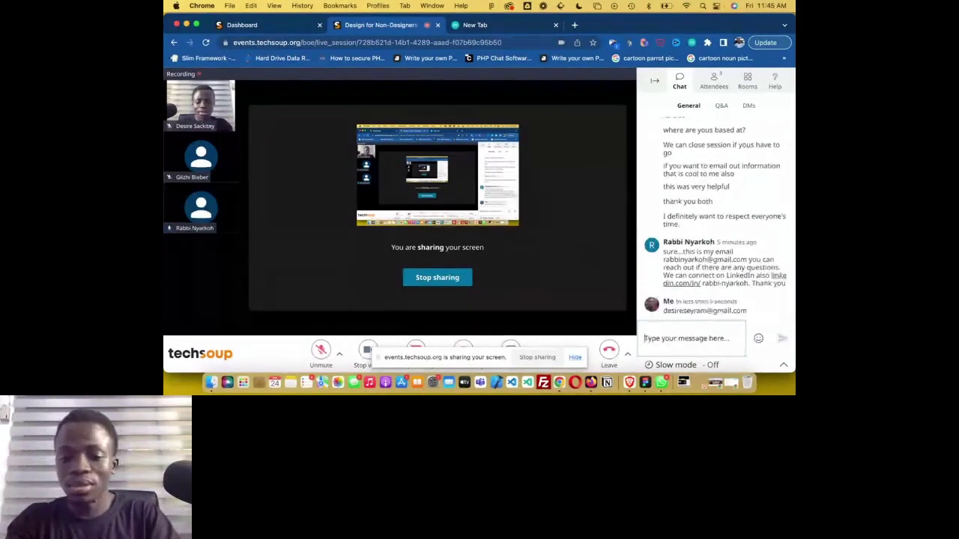
pyautogui.press('super+Tab')
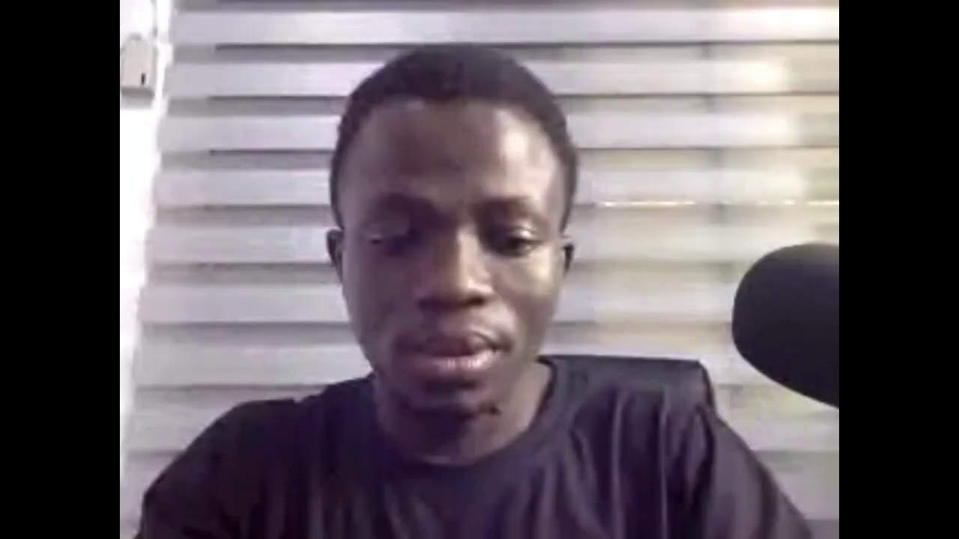